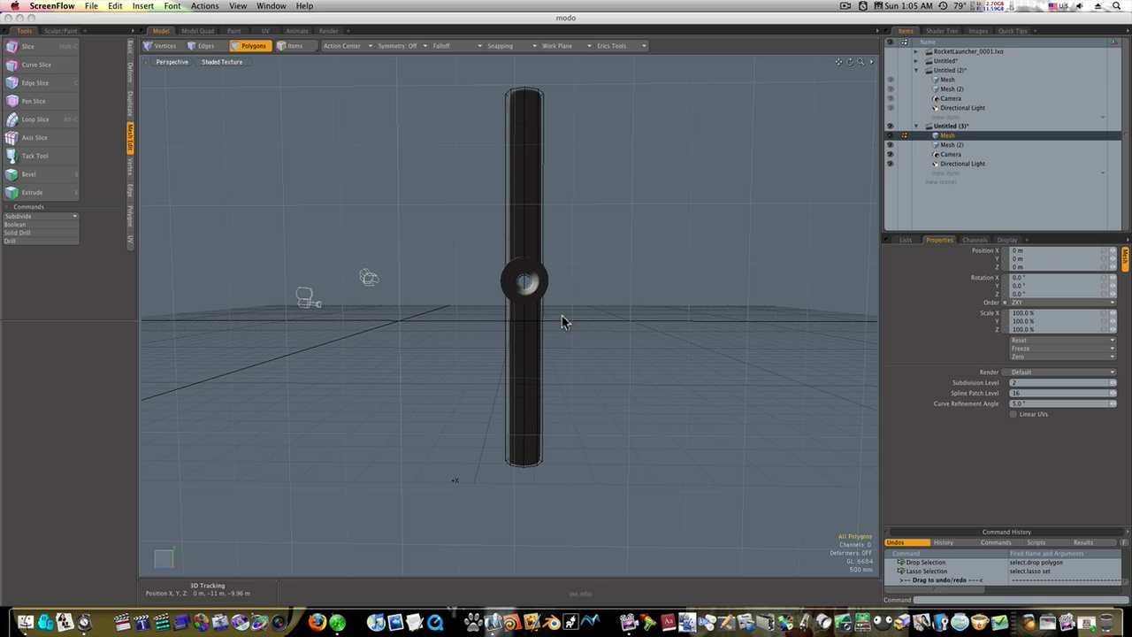
# - Orbit the existing cross model to inspect it in perspective and down the horizontal tube
pyautogui.click(571, 312)
pyautogui.keyDown('alt'); pyautogui.moveTo(571, 313); pyautogui.dragTo(589, 372); pyautogui.keyUp('alt')
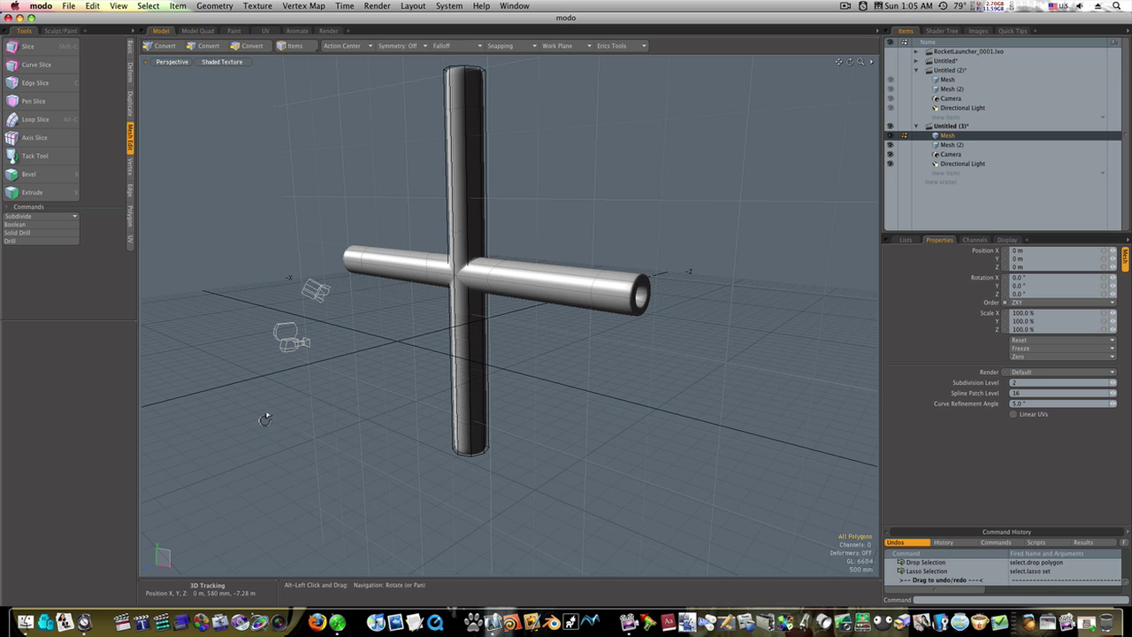
pyautogui.keyDown('alt'); pyautogui.moveTo(242, 384); pyautogui.dragTo(283, 389); pyautogui.keyUp('alt')
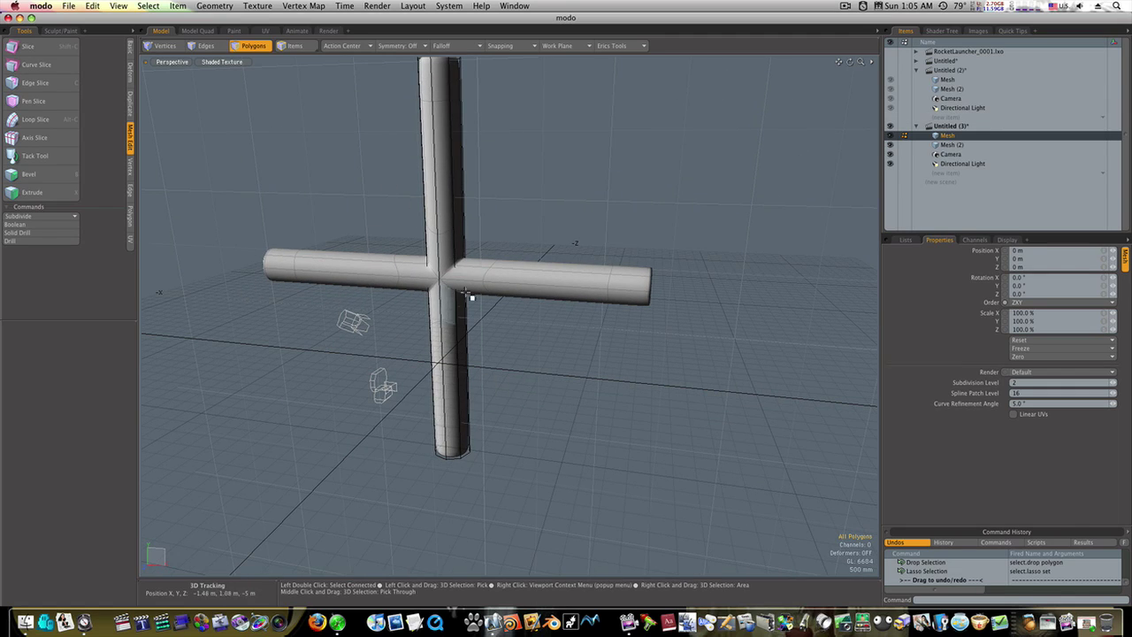
# - Collapse the old scenes' item lists, create new scene Untitled (4), and show the Basic tools
pyautogui.click(916, 126)
pyautogui.click(917, 70)
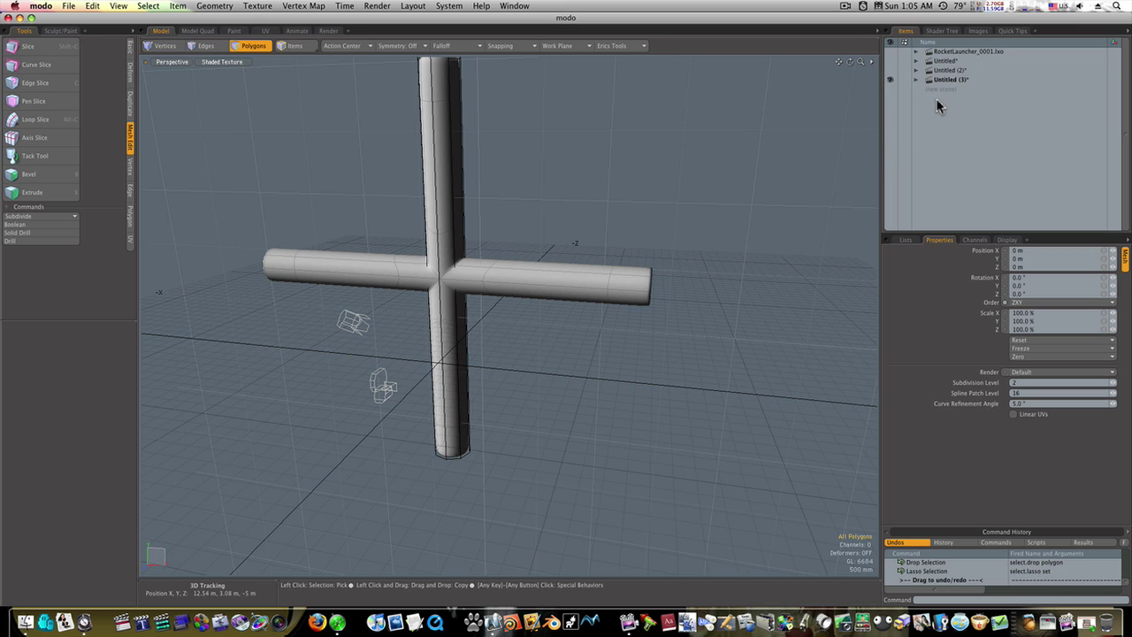
pyautogui.click(939, 97)
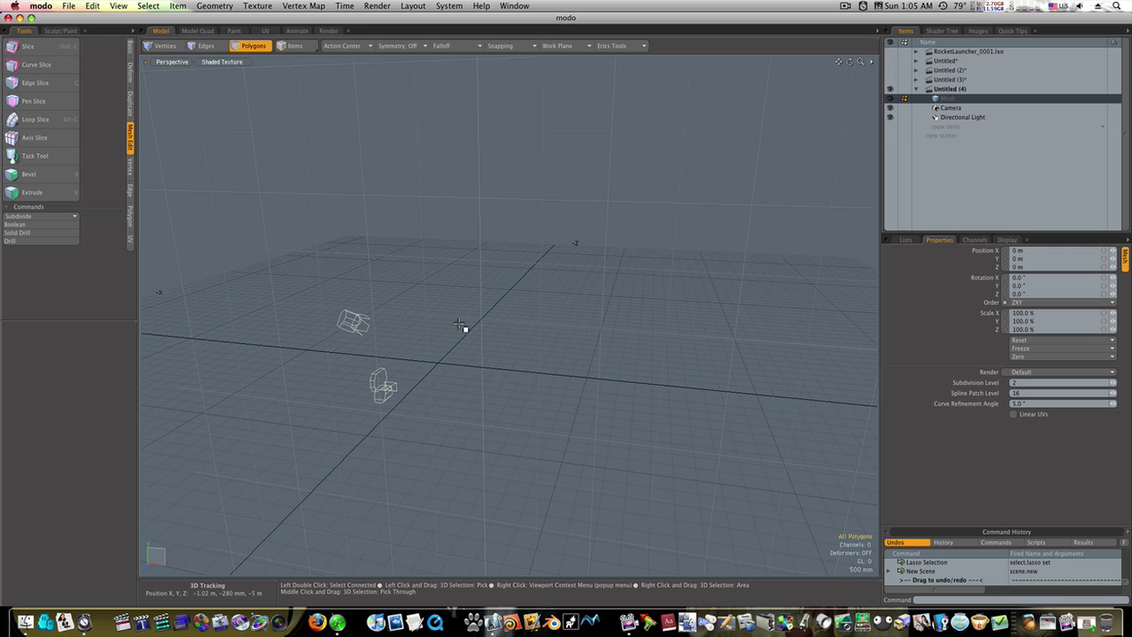
pyautogui.click(130, 49)
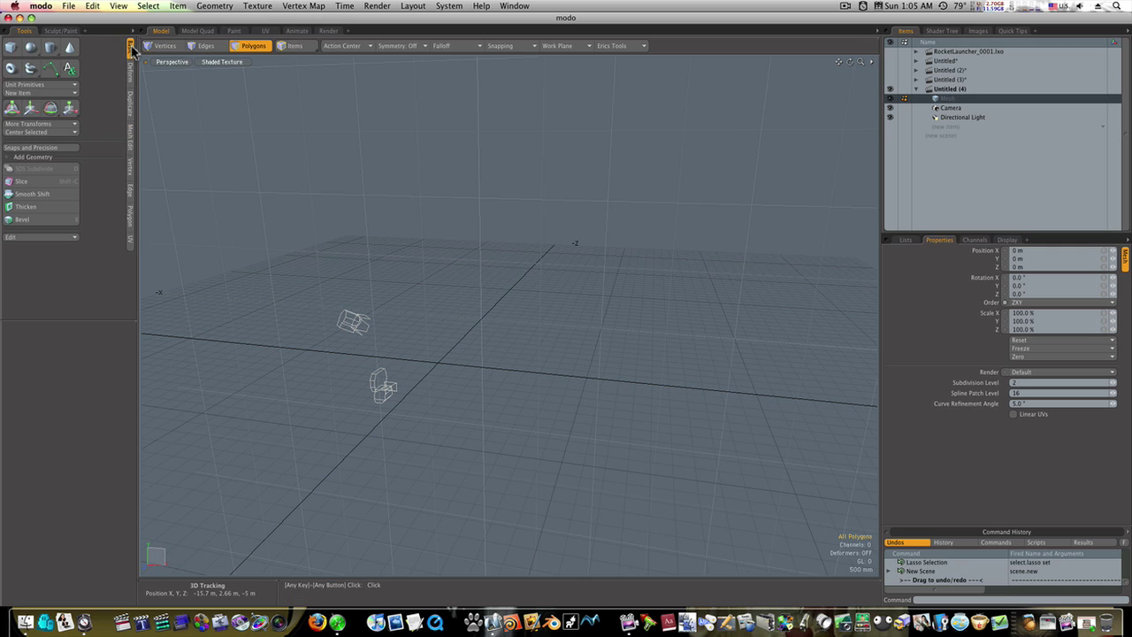
# - Draw an eight-sided cylinder from the scene centre and set its Z radius to 3 m
pyautogui.click(50, 48)
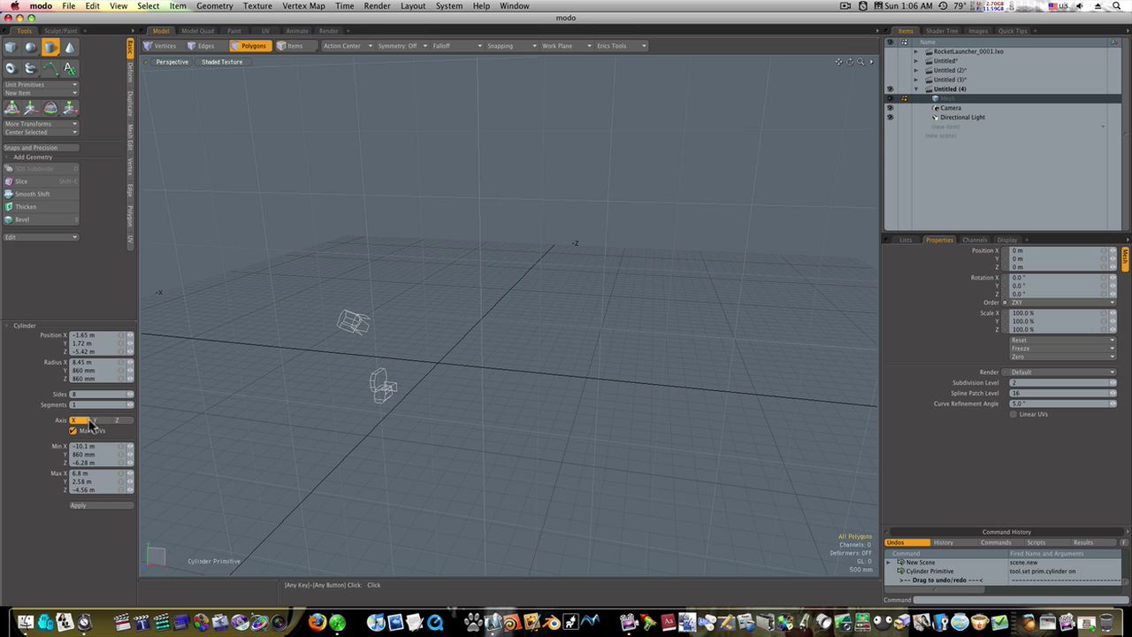
pyautogui.keyDown('alt'); pyautogui.moveTo(273, 381); pyautogui.dragTo(194, 387); pyautogui.keyUp('alt')
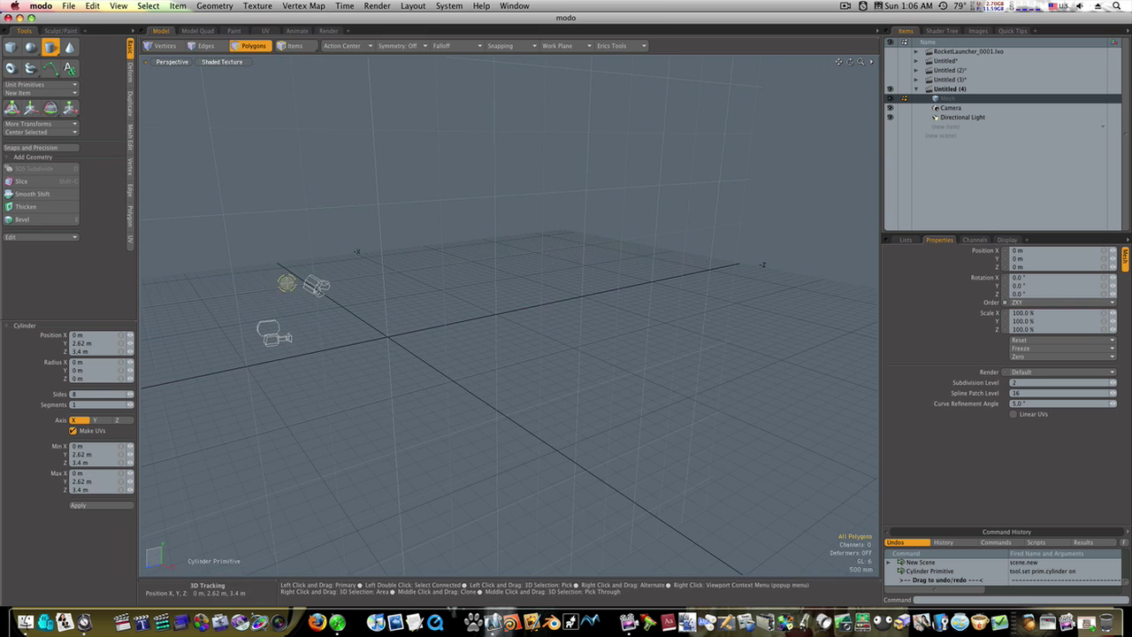
pyautogui.moveTo(286, 283); pyautogui.dragTo(356, 353)
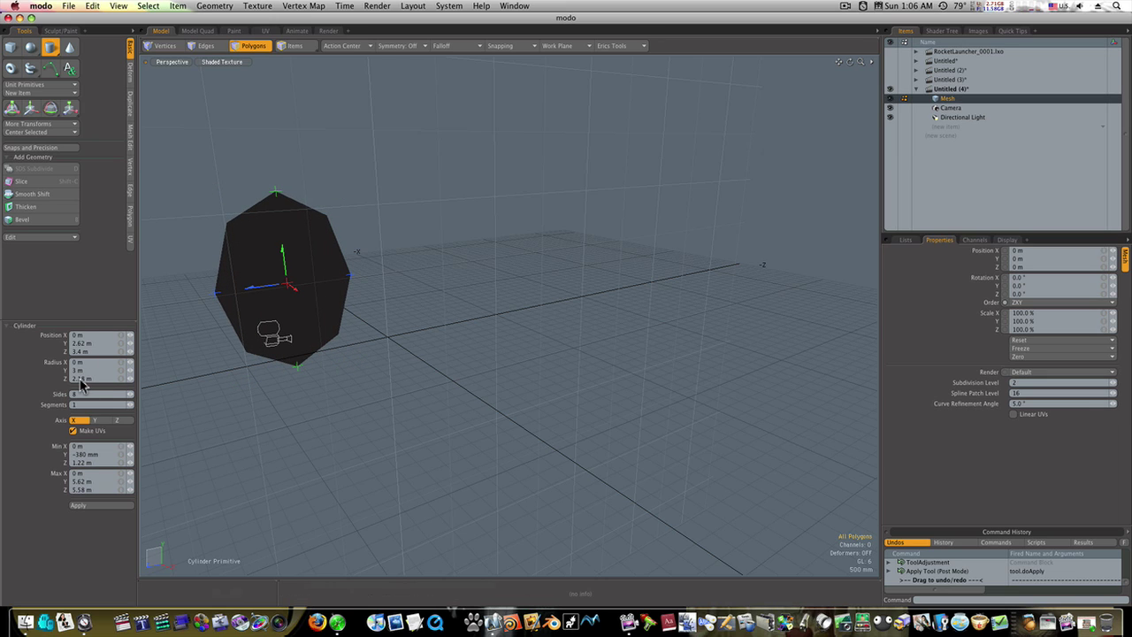
pyautogui.click(81, 379)
pyautogui.write('80 ')
pyautogui.write('m')
pyautogui.press('Return')
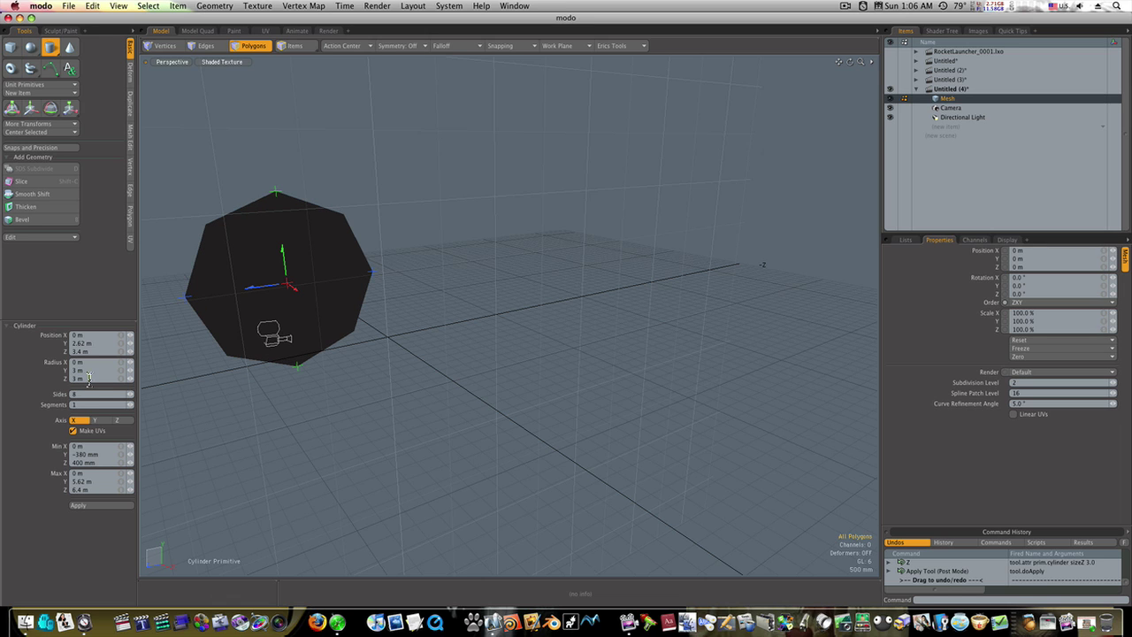
# - Stretch the cylinder along X to roughly 48 m long and zoom out to frame it
pyautogui.press('alt')
pyautogui.keyDown('alt'); pyautogui.moveTo(252, 353); pyautogui.dragTo(316, 248); pyautogui.keyUp('alt')
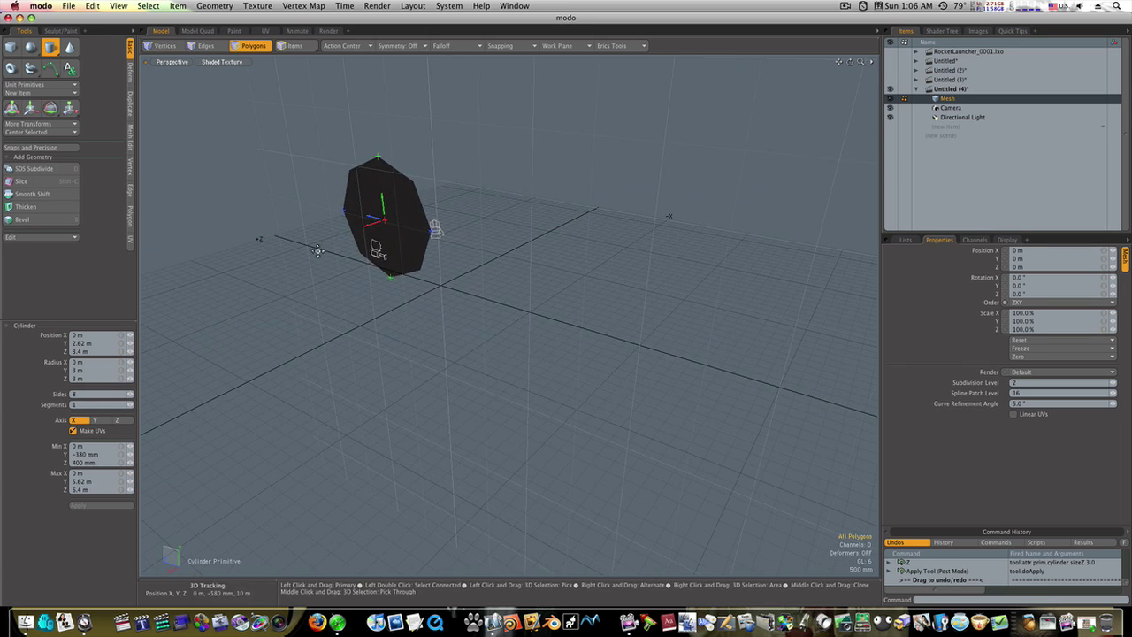
pyautogui.moveTo(382, 225); pyautogui.dragTo(528, 350)
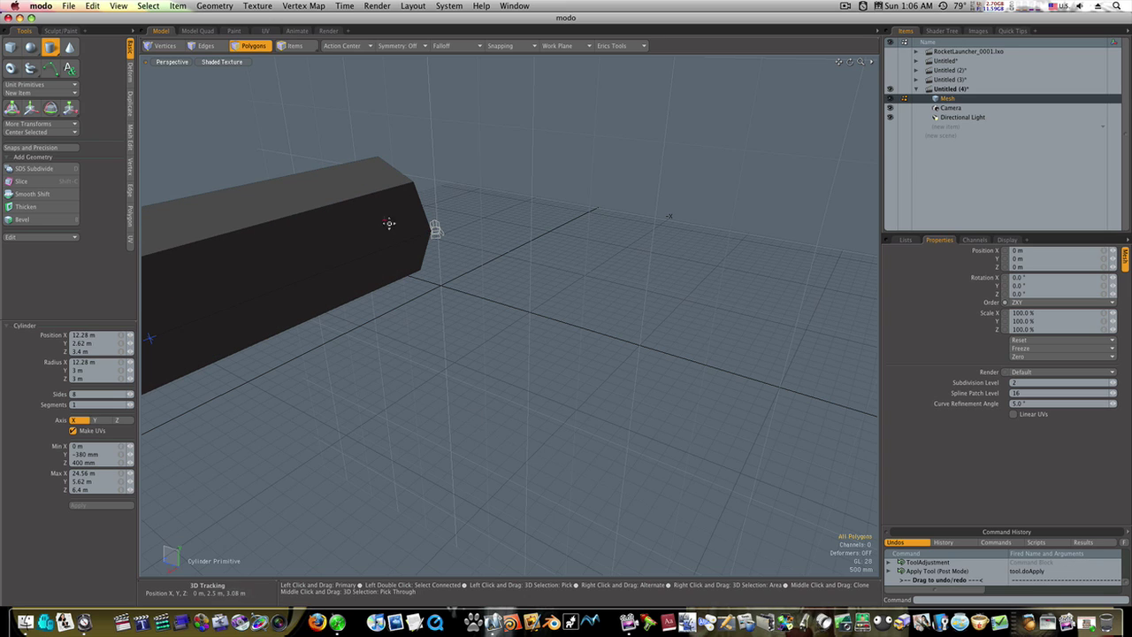
pyautogui.moveTo(384, 220); pyautogui.dragTo(607, 151)
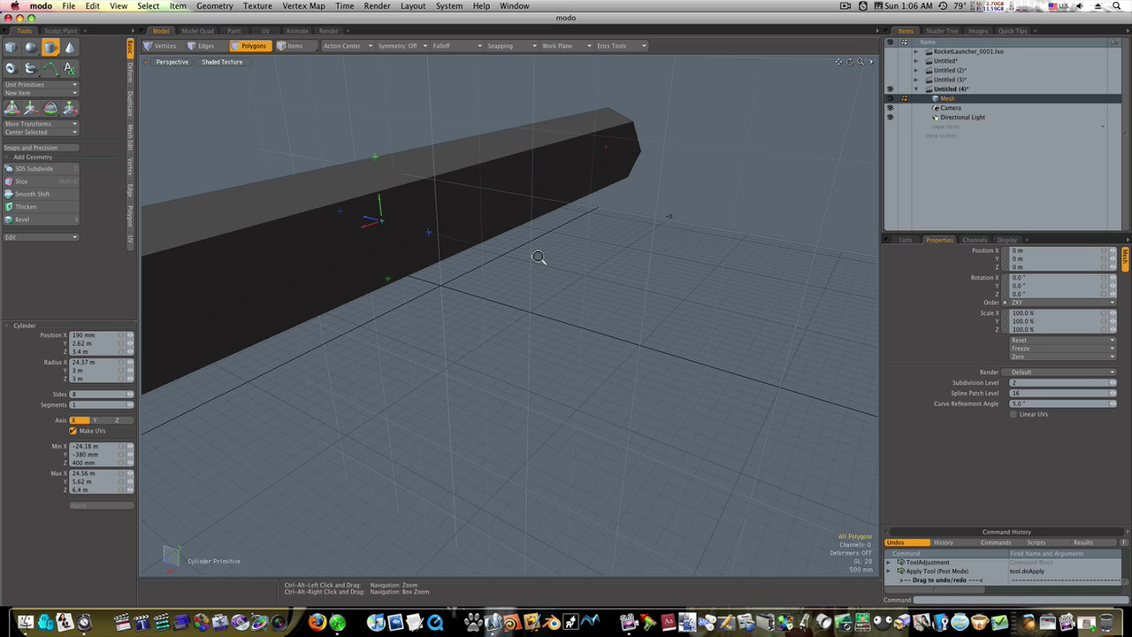
pyautogui.keyDown('ctrl'); pyautogui.keyDown('alt'); pyautogui.moveTo(539, 253); pyautogui.dragTo(558, 341); pyautogui.keyUp('alt'); pyautogui.keyUp('ctrl')
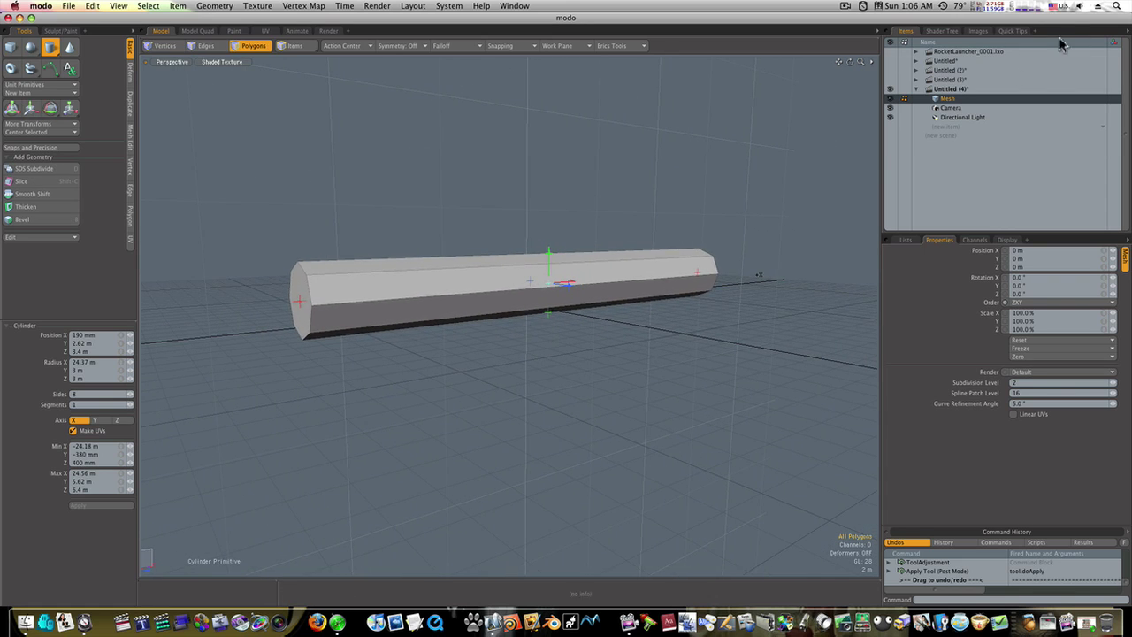
# - Rename the cylinder's mesh item to pipe1
pyautogui.rightClick(955, 102)
pyautogui.click(954, 100)
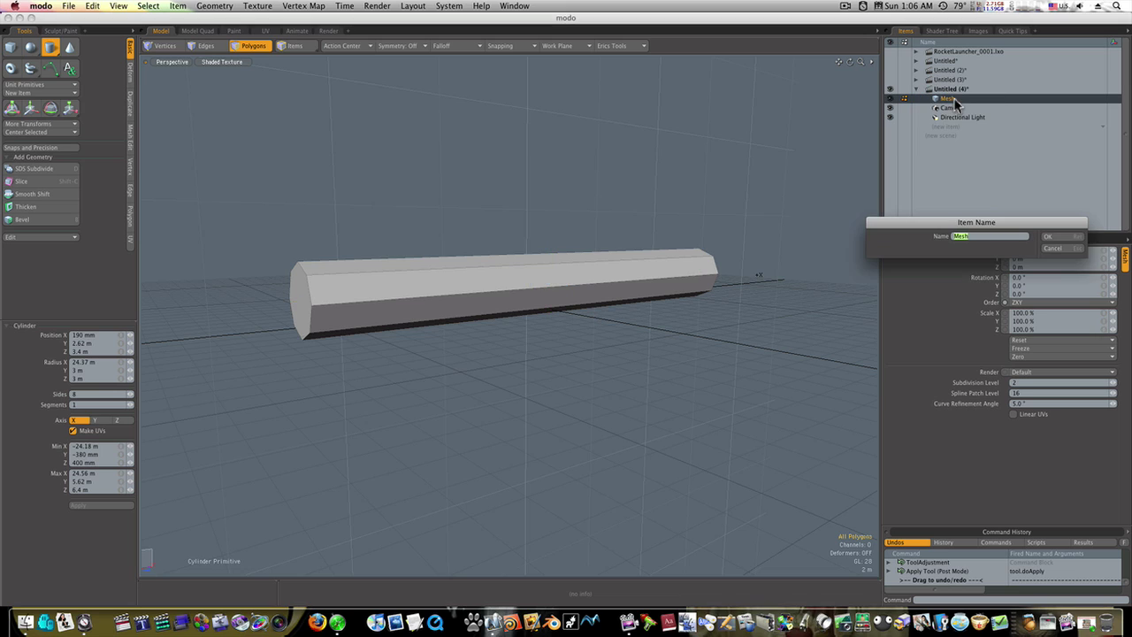
pyautogui.write('c')
pyautogui.write('ipe1')
pyautogui.click(1051, 237)
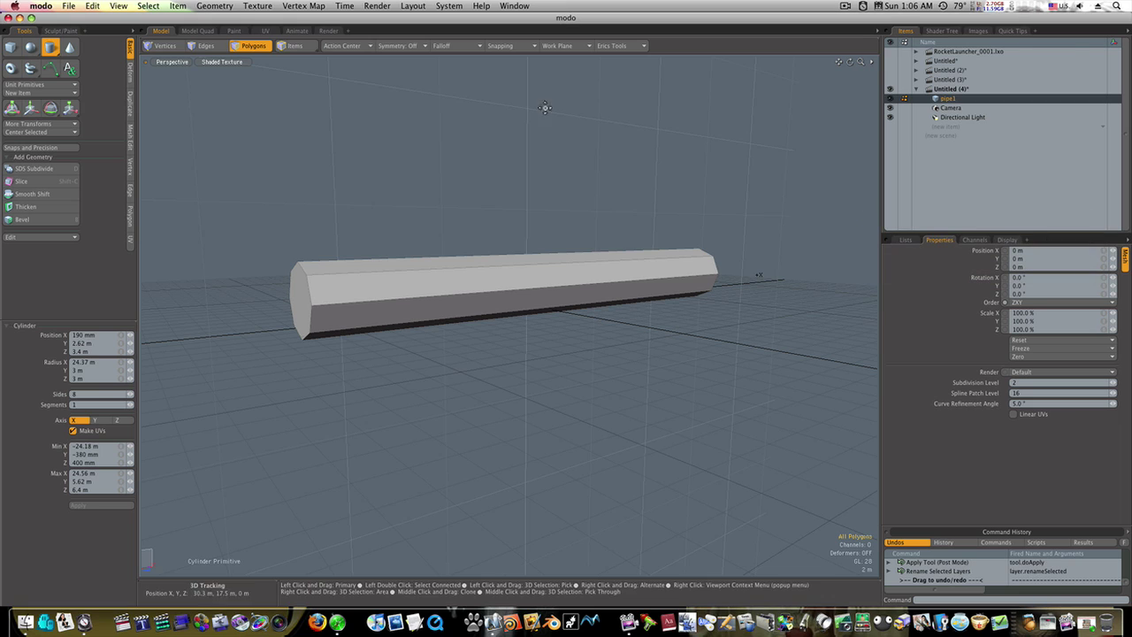
# - Select all of pipe1's polygons, copy them, and paste them into a new Mesh item
pyautogui.press('space')
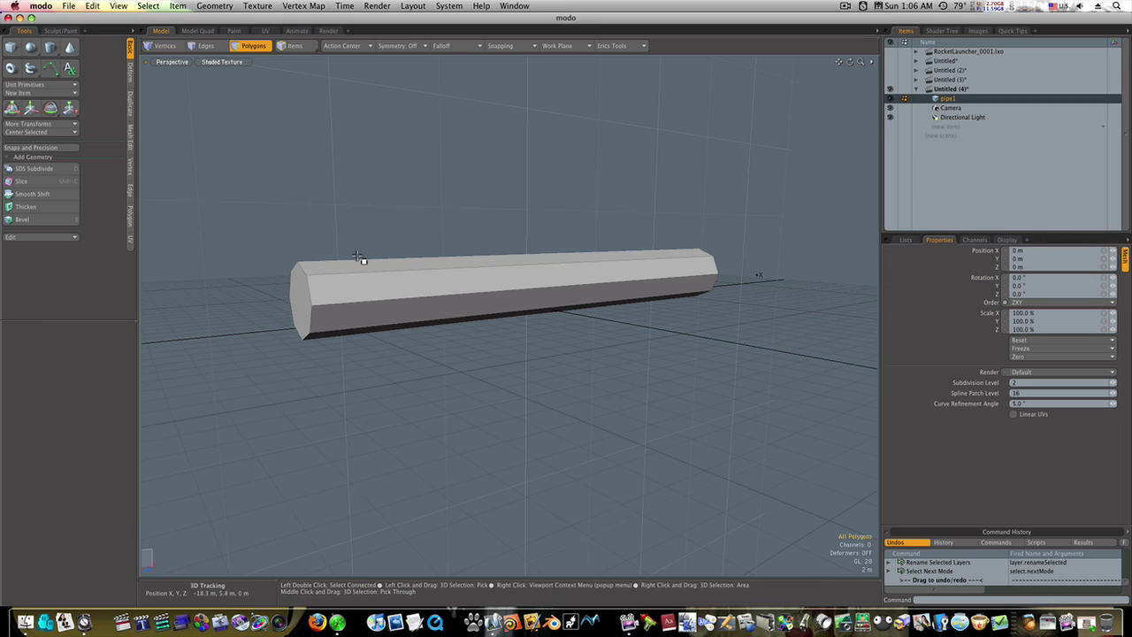
pyautogui.doubleClick(404, 274)
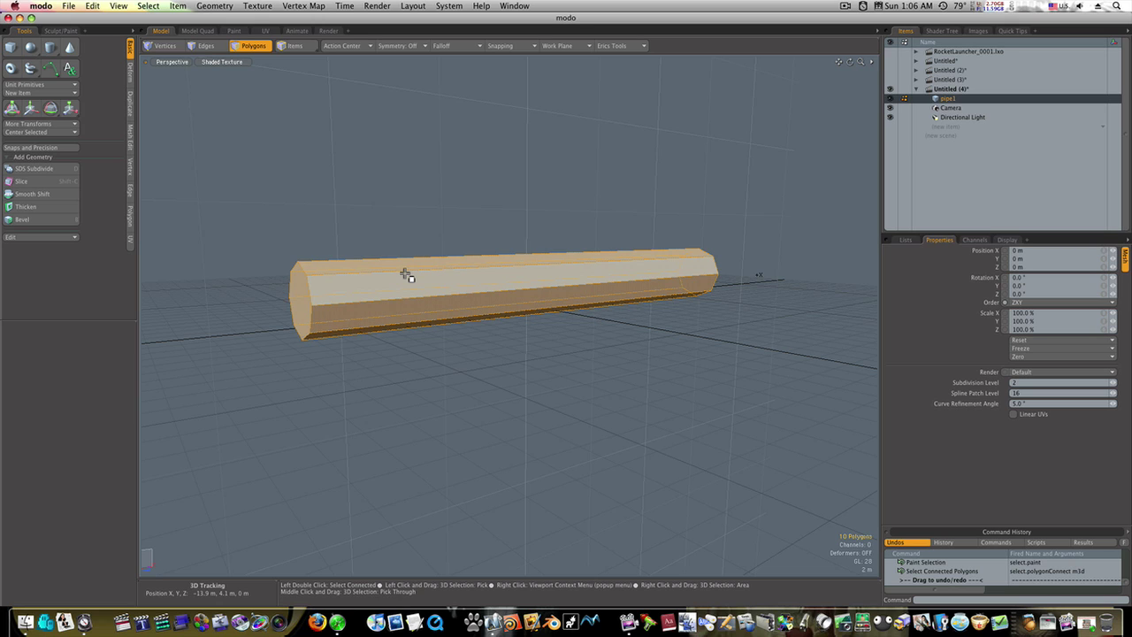
pyautogui.press('super+c')
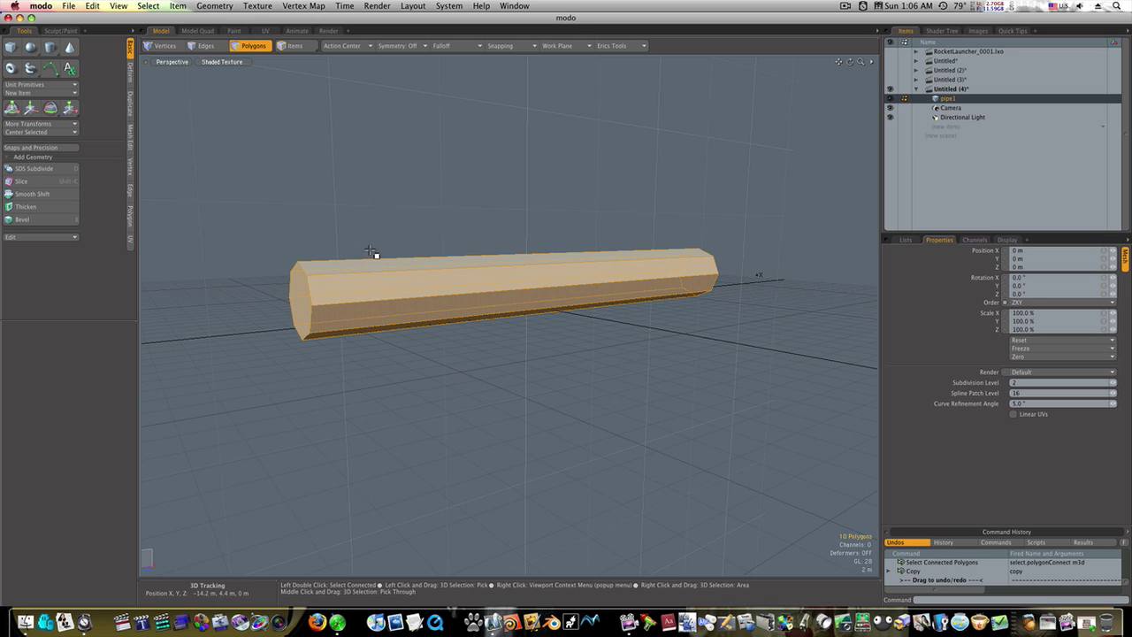
pyautogui.click(93, 6)
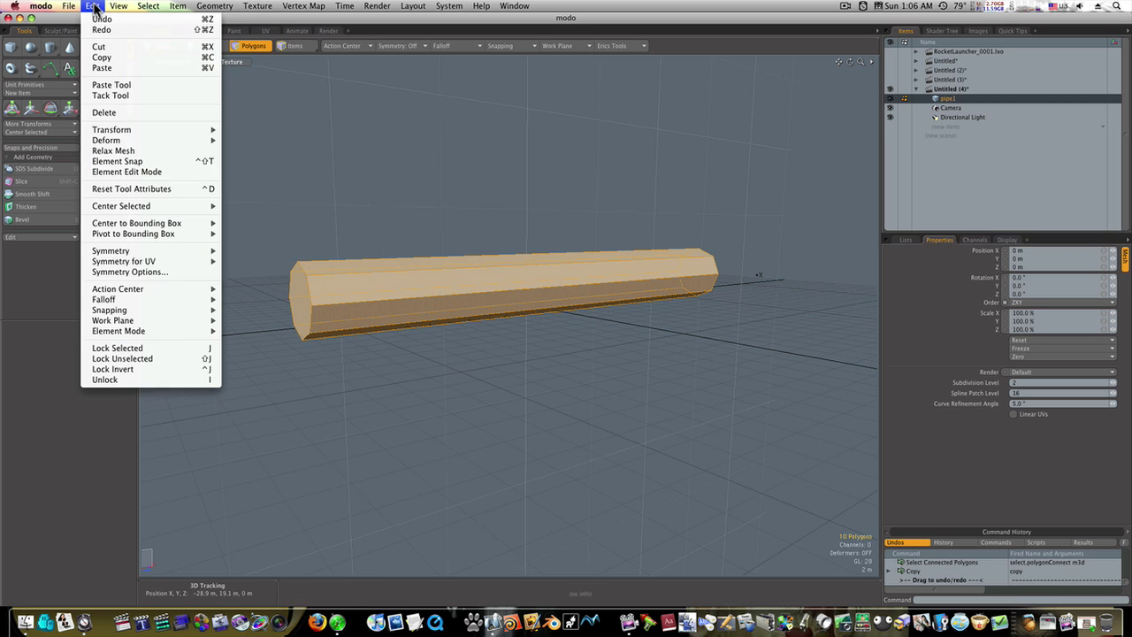
pyautogui.click(104, 59)
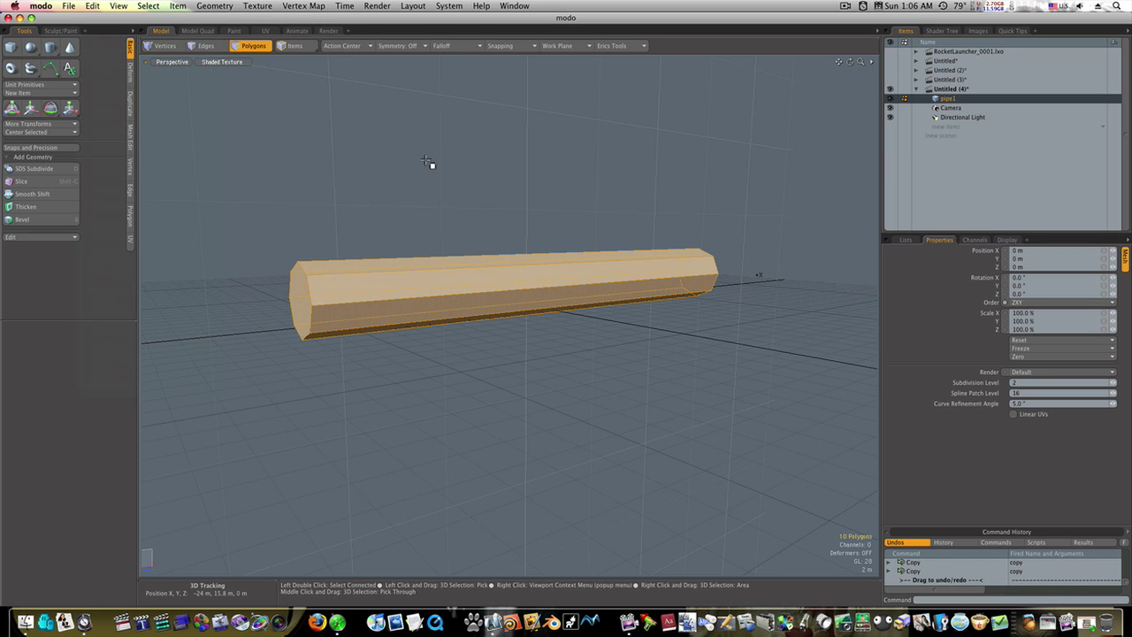
pyautogui.click(945, 127)
pyautogui.click(928, 128)
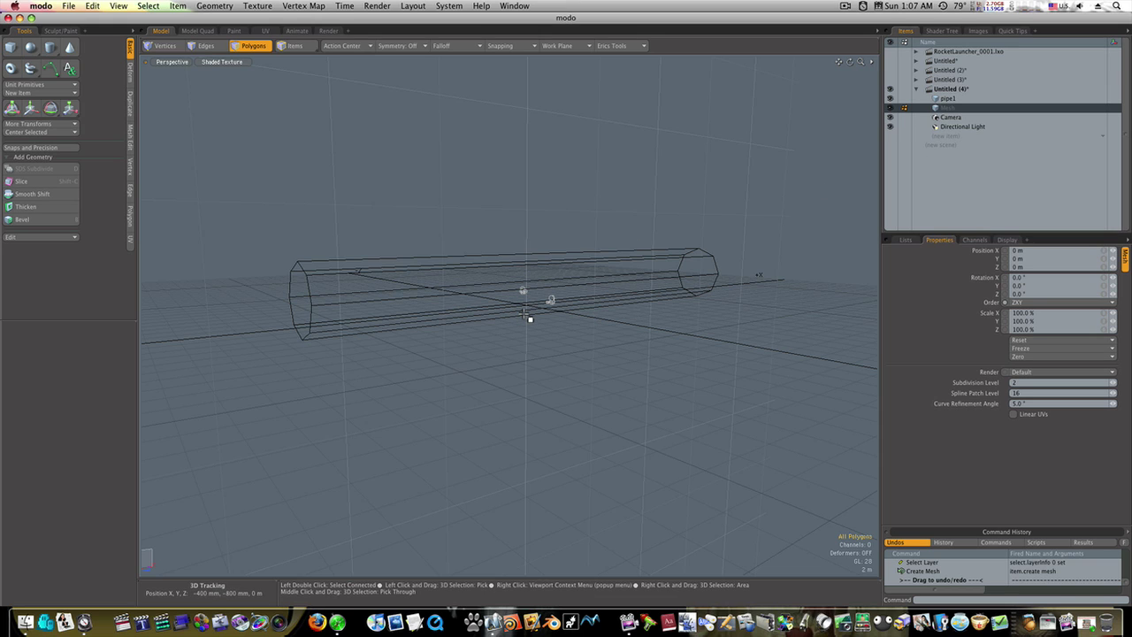
pyautogui.press('super+v')
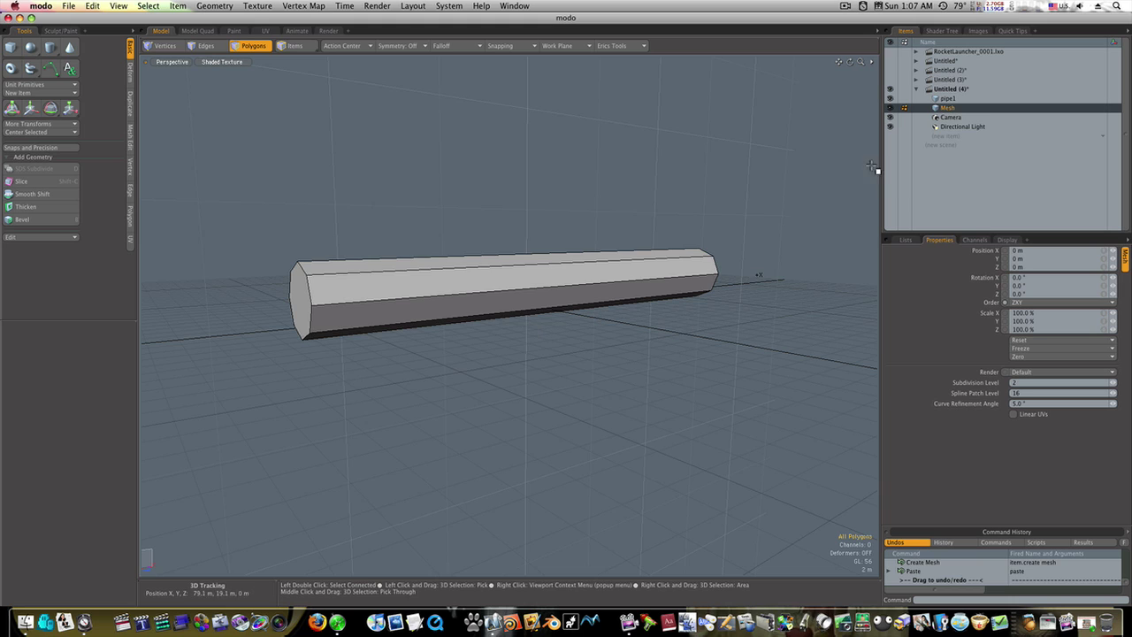
# - Rename the new Mesh item to pipe2
pyautogui.click(961, 99)
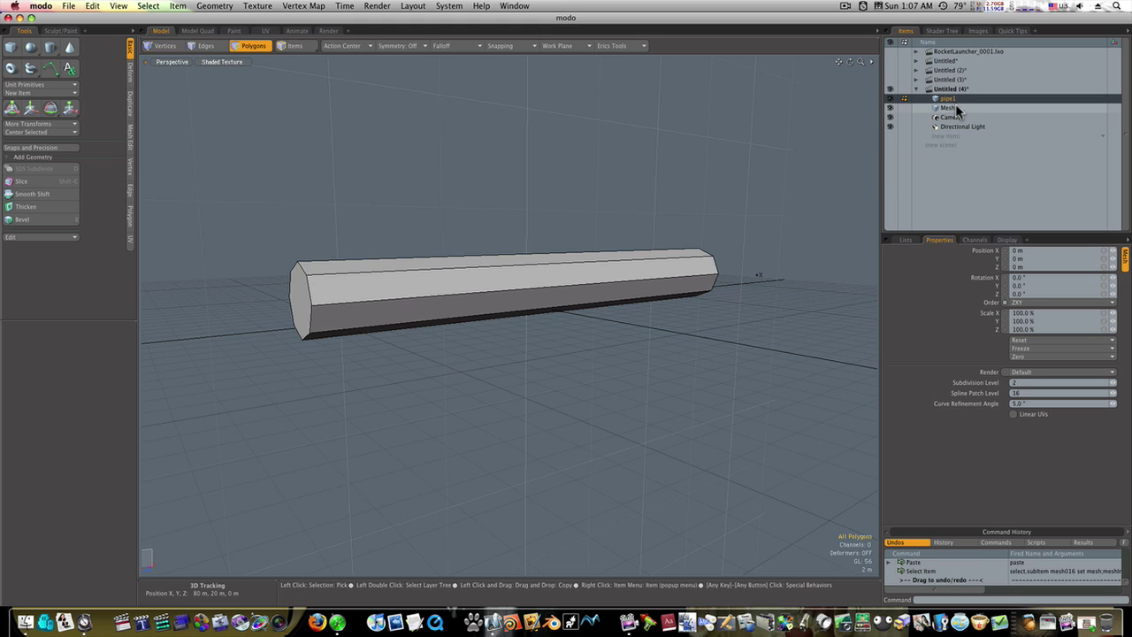
pyautogui.click(955, 108)
pyautogui.rightClick(955, 108)
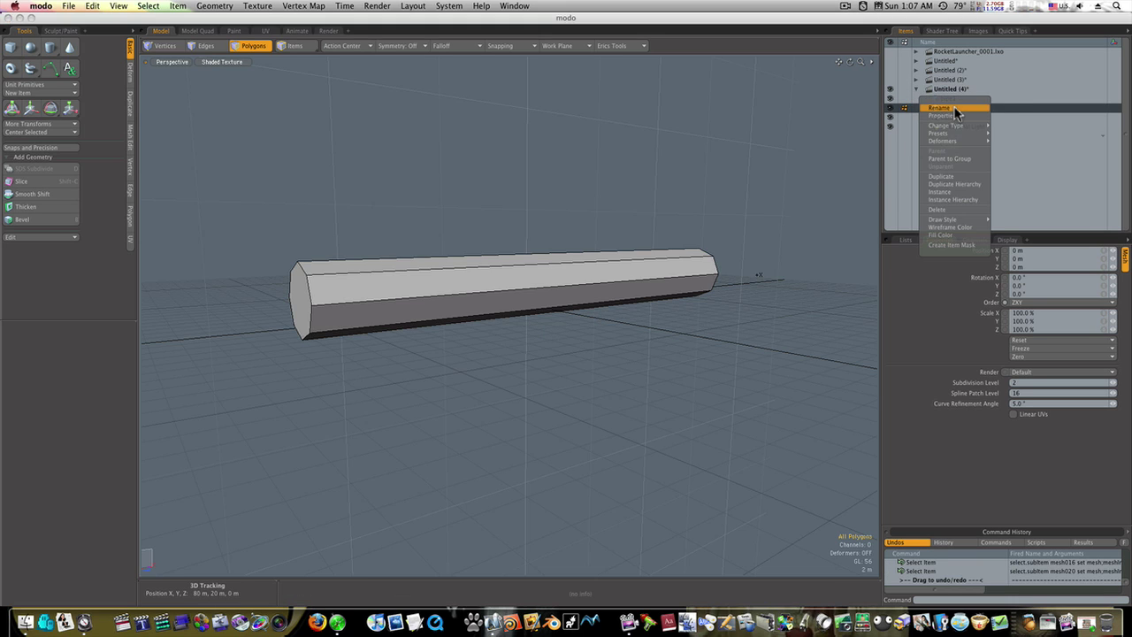
pyautogui.click(955, 109)
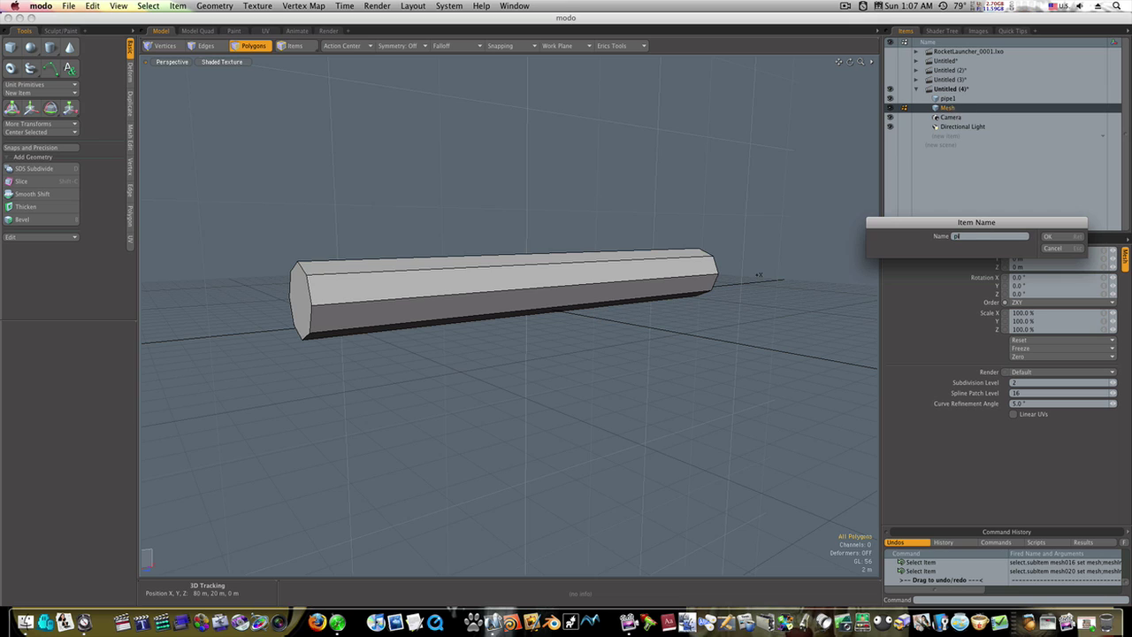
pyautogui.write('pipe2')
pyautogui.press('Return')
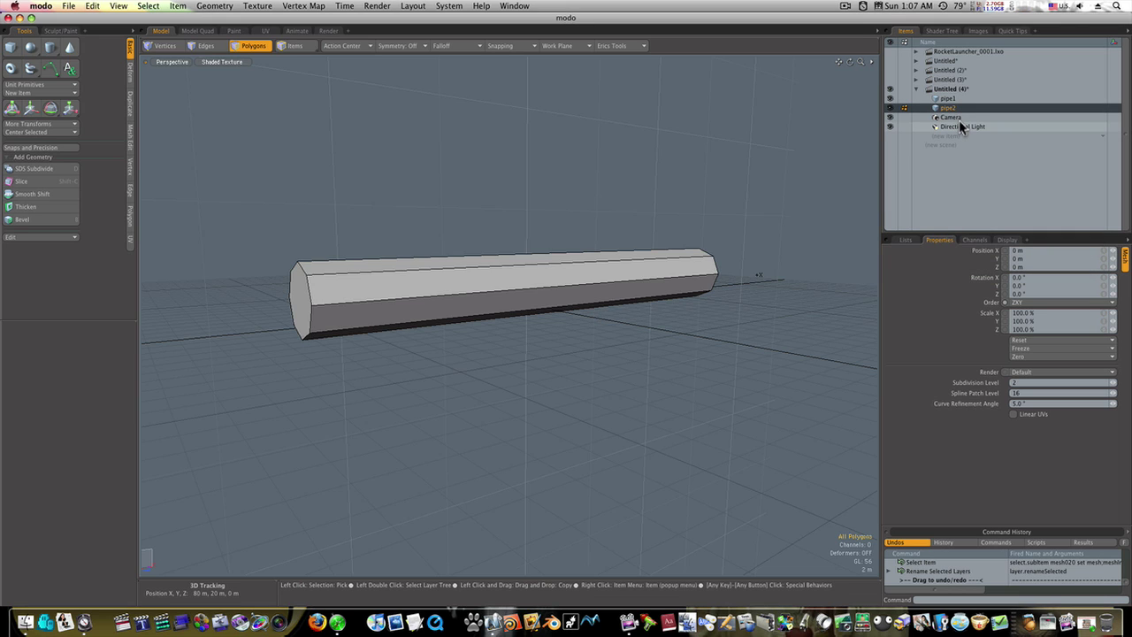
# - Select the whole copied pipe and rotate it 90° around Z so it stands upright
pyautogui.click(404, 301)
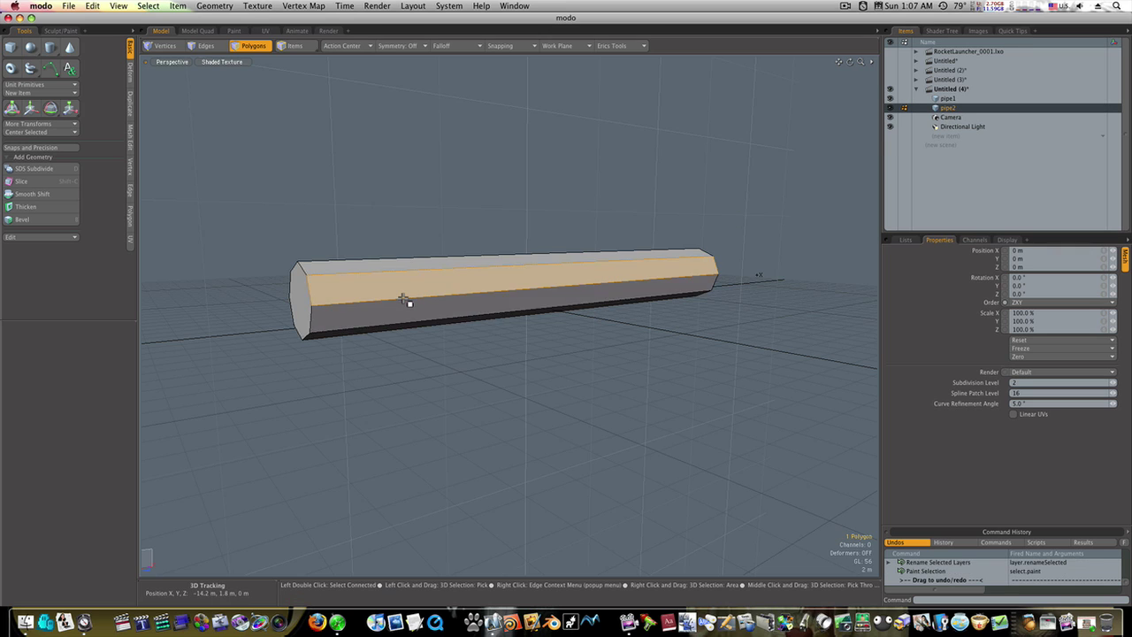
pyautogui.doubleClick(403, 299)
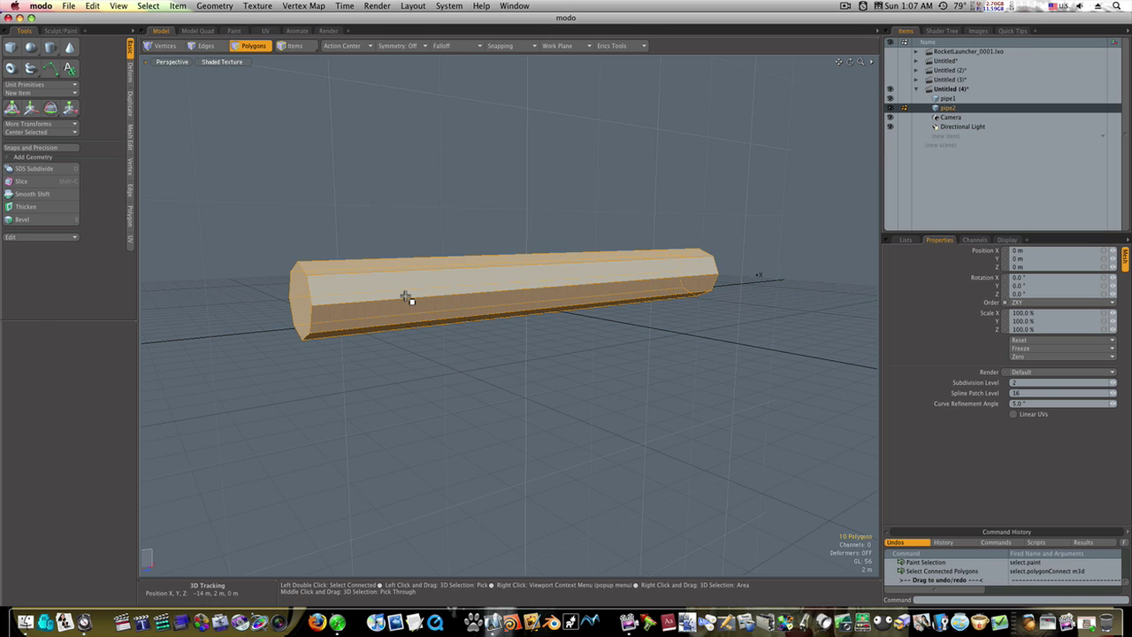
pyautogui.press('e')
pyautogui.moveTo(500, 273); pyautogui.dragTo(487, 221)
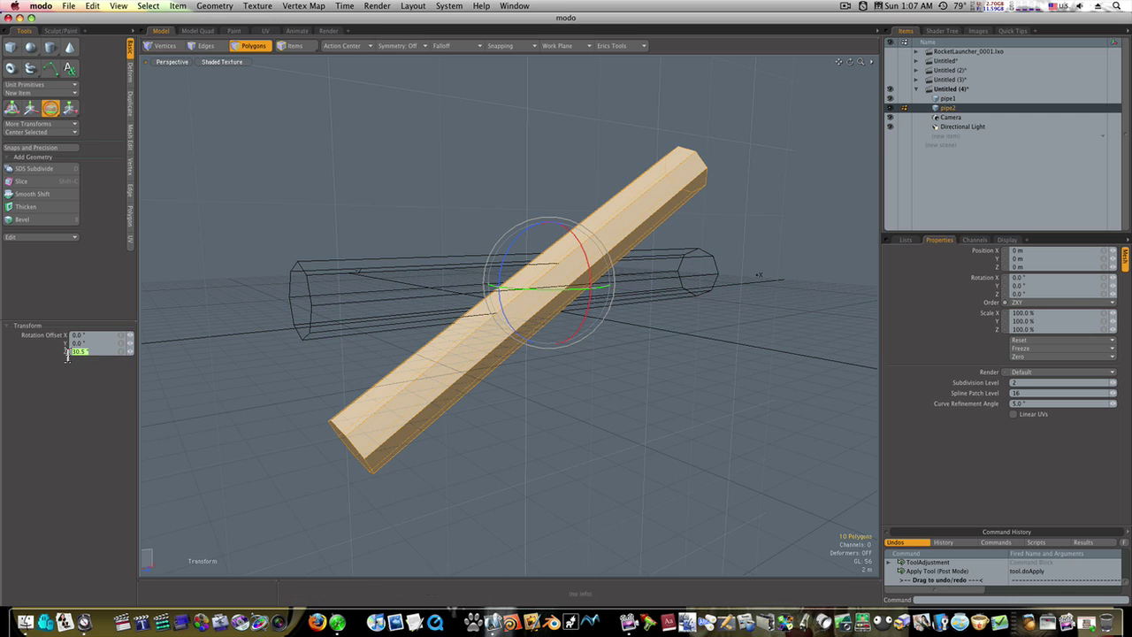
pyautogui.write('0')
pyautogui.press('Return')
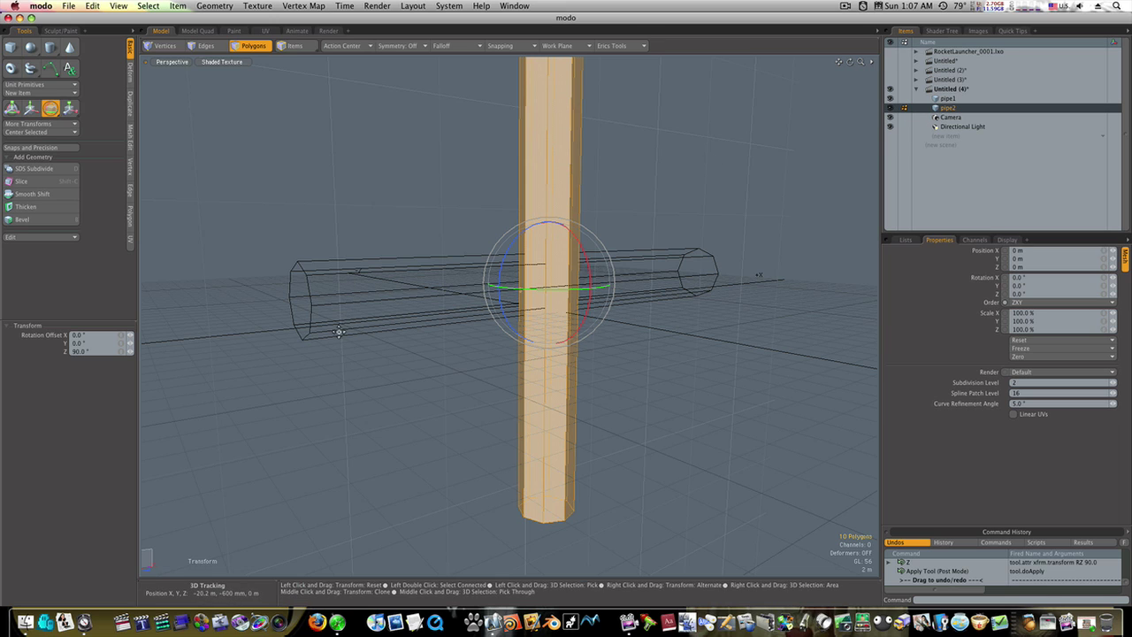
# - Switch between the pipe1 and pipe2 layers to check the cross, then drop the Rotate tool
pyautogui.click(959, 97)
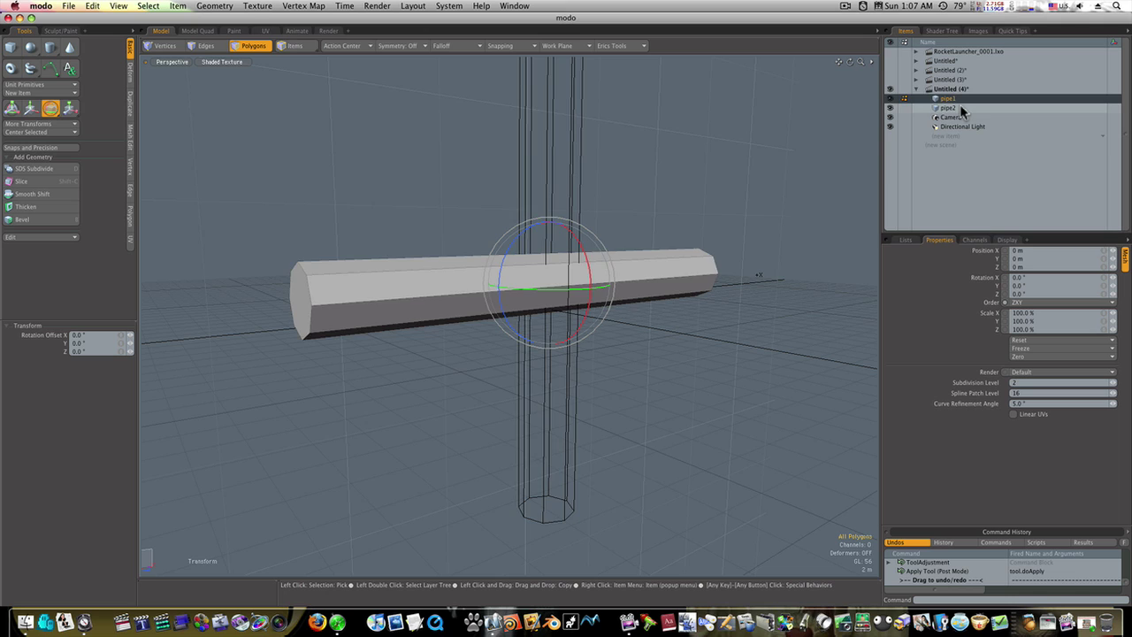
pyautogui.click(960, 107)
pyautogui.click(959, 99)
pyautogui.click(959, 107)
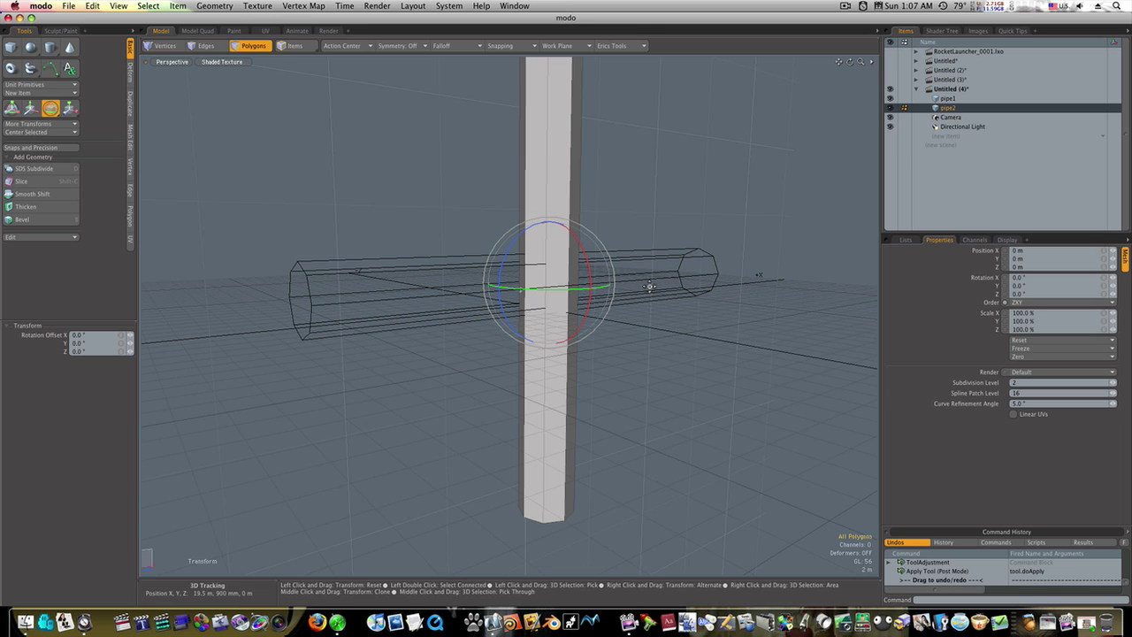
pyautogui.press('space')
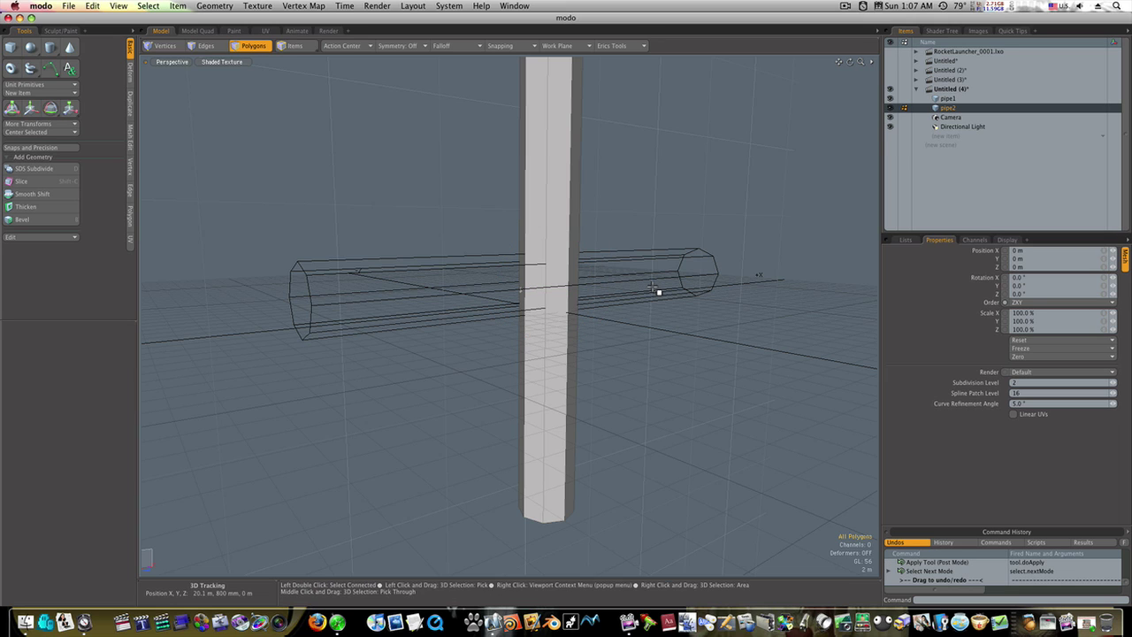
# - With pipe1 active, run a Boolean Union using the Background cutter to merge pipe2 into it
pyautogui.click(939, 99)
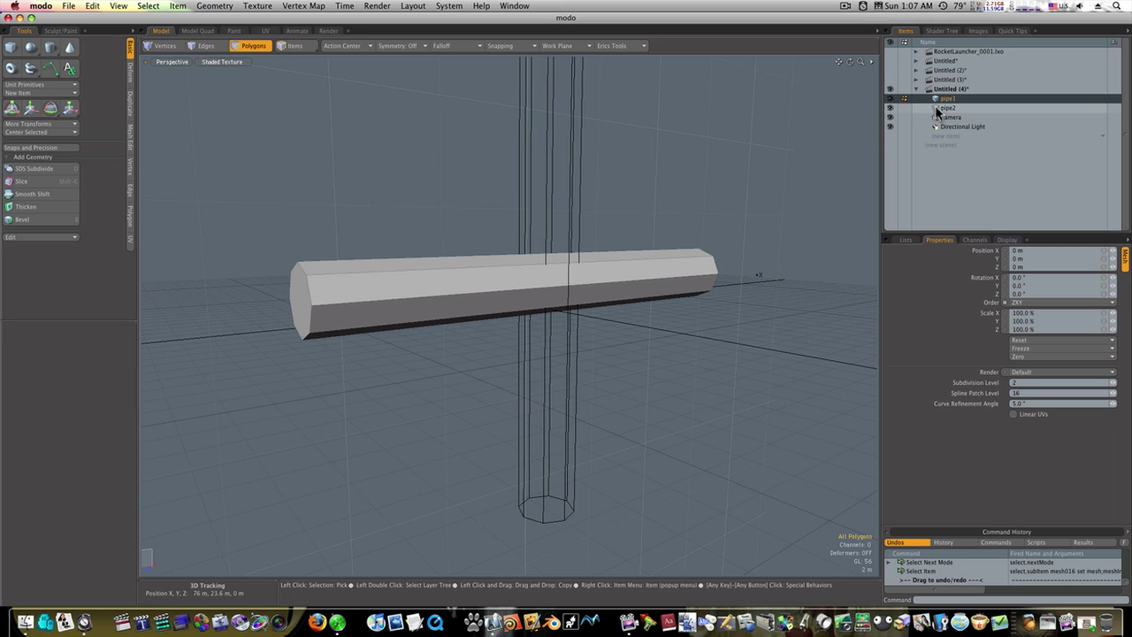
pyautogui.click(938, 108)
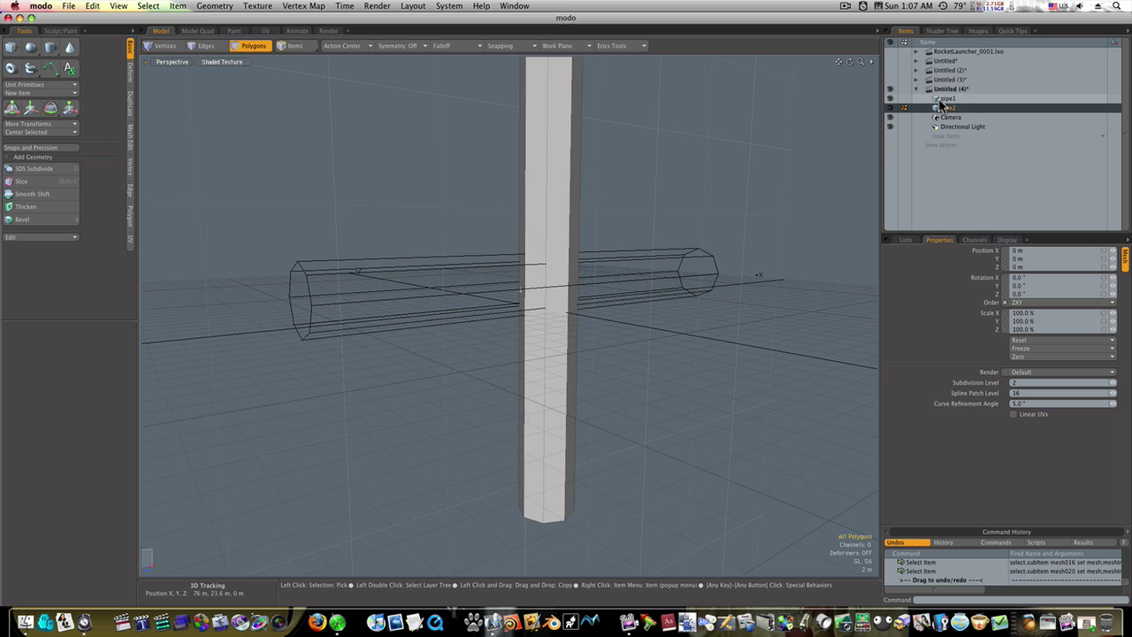
pyautogui.click(942, 99)
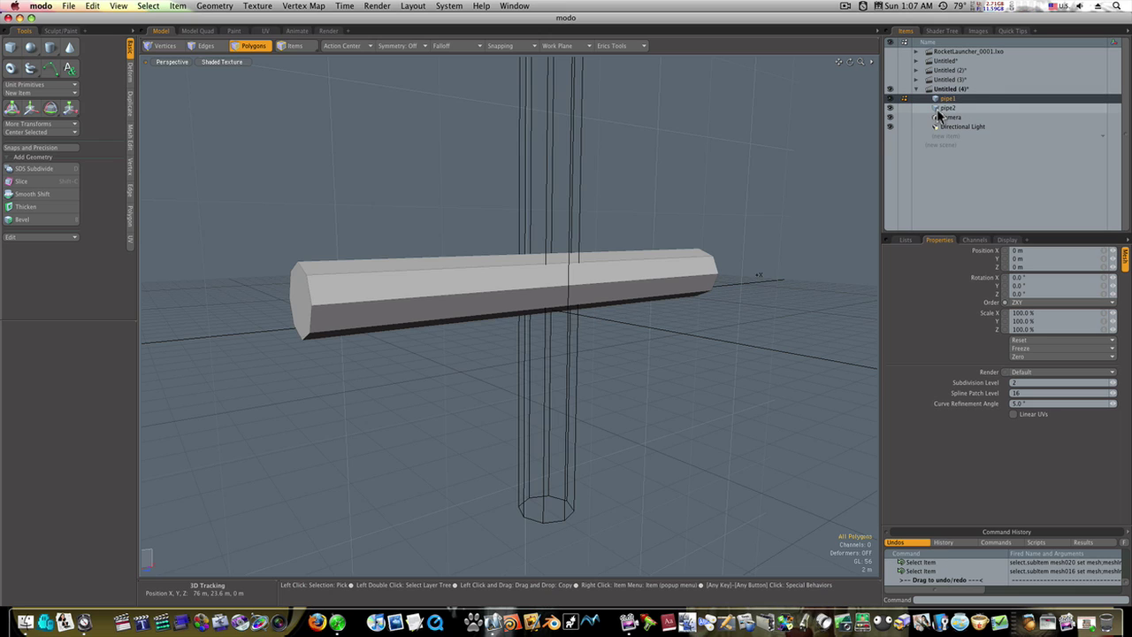
pyautogui.click(130, 139)
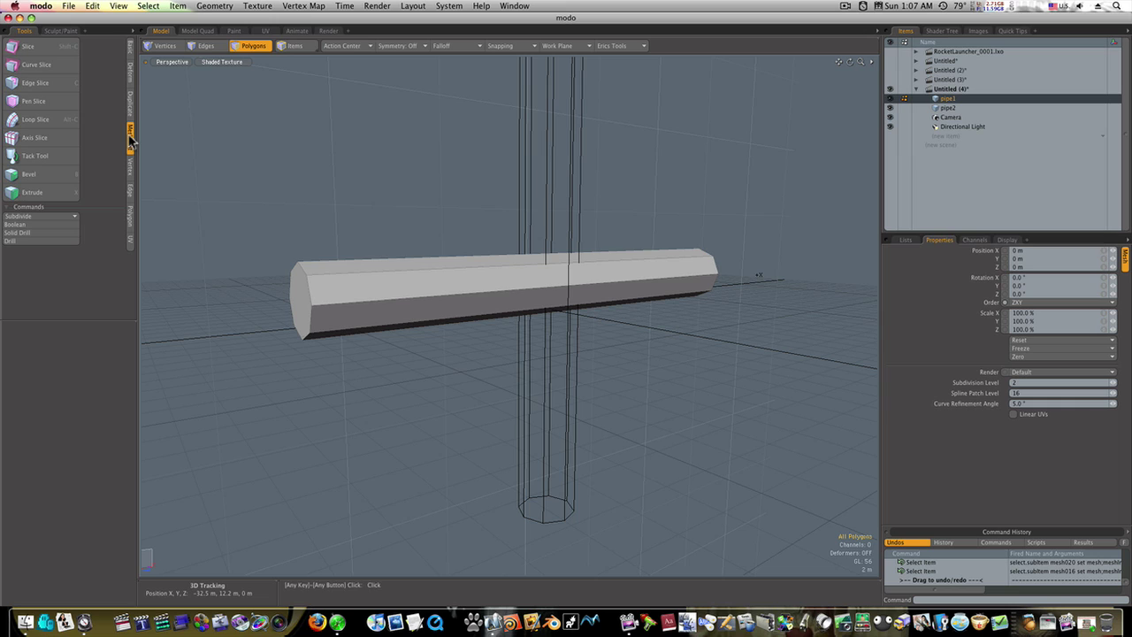
pyautogui.click(68, 225)
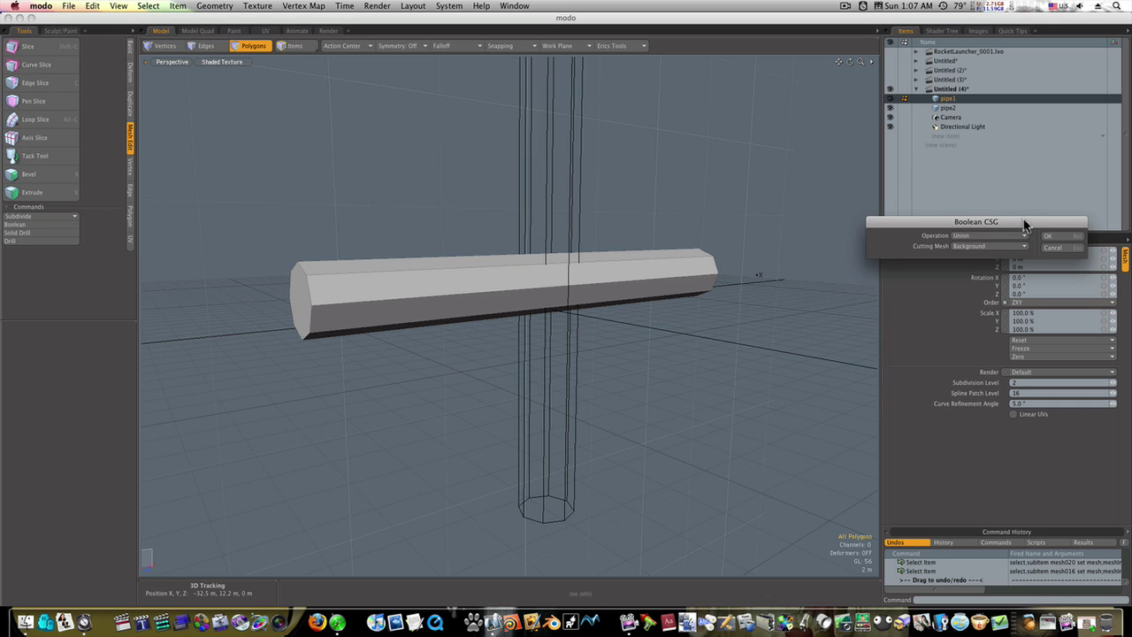
pyautogui.click(998, 236)
pyautogui.click(1050, 239)
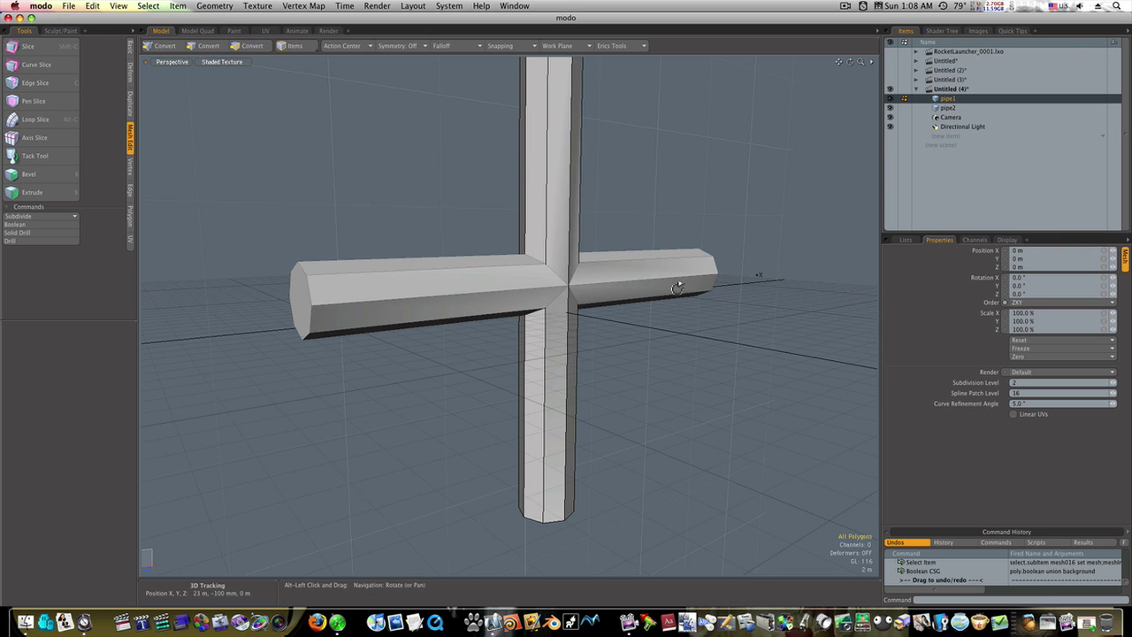
pyautogui.keyDown('alt'); pyautogui.moveTo(663, 305); pyautogui.dragTo(611, 299); pyautogui.keyUp('alt')
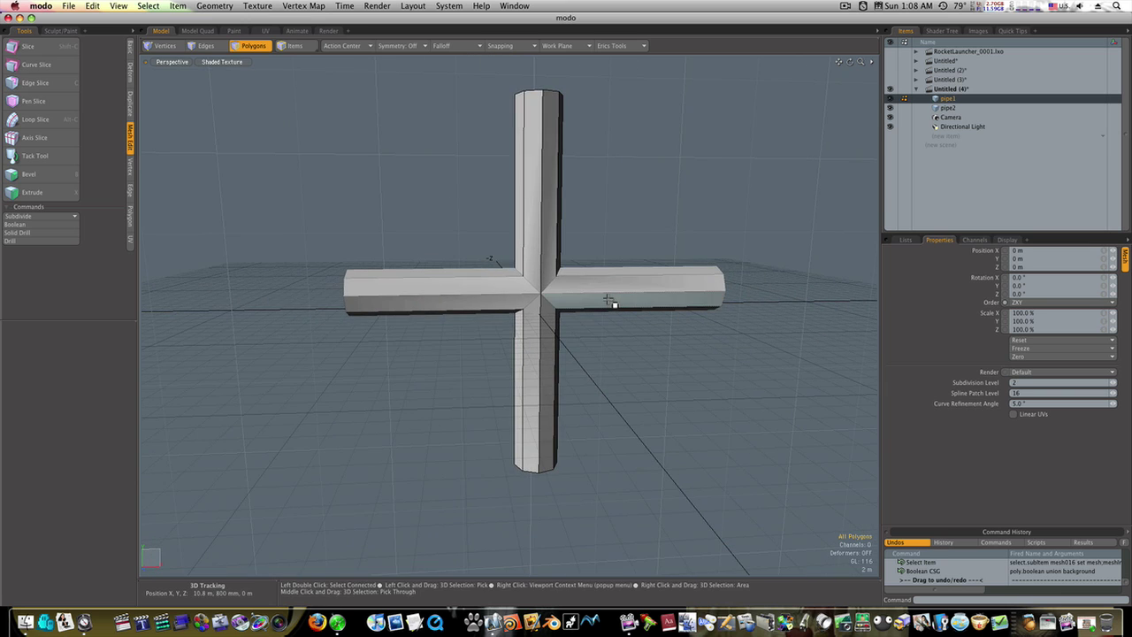
pyautogui.press('Tab')
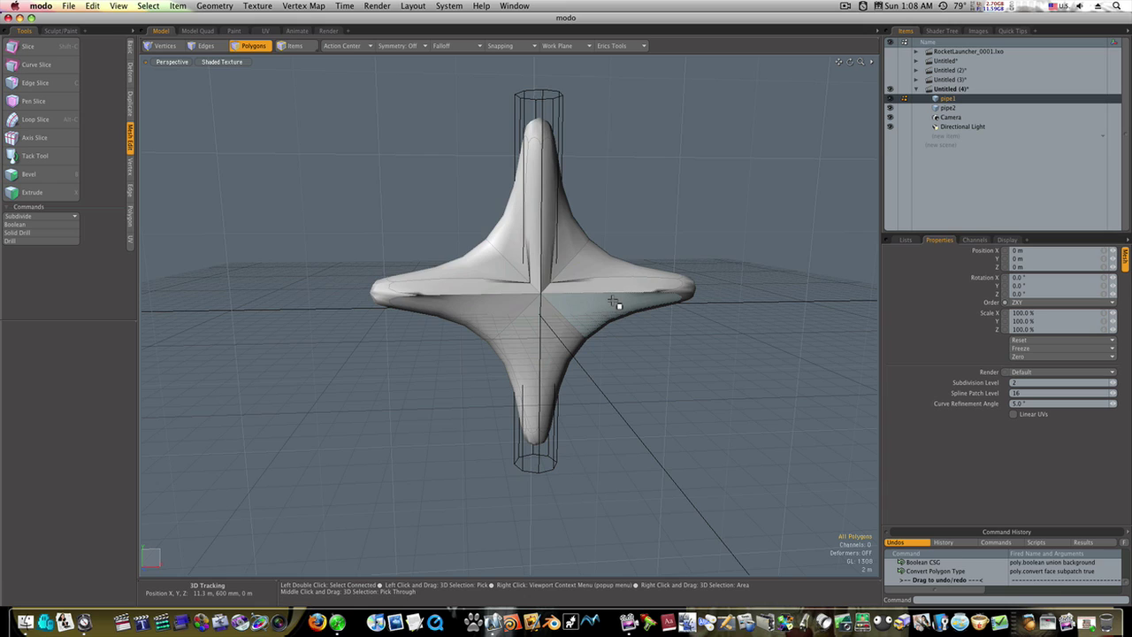
pyautogui.press('Tab')
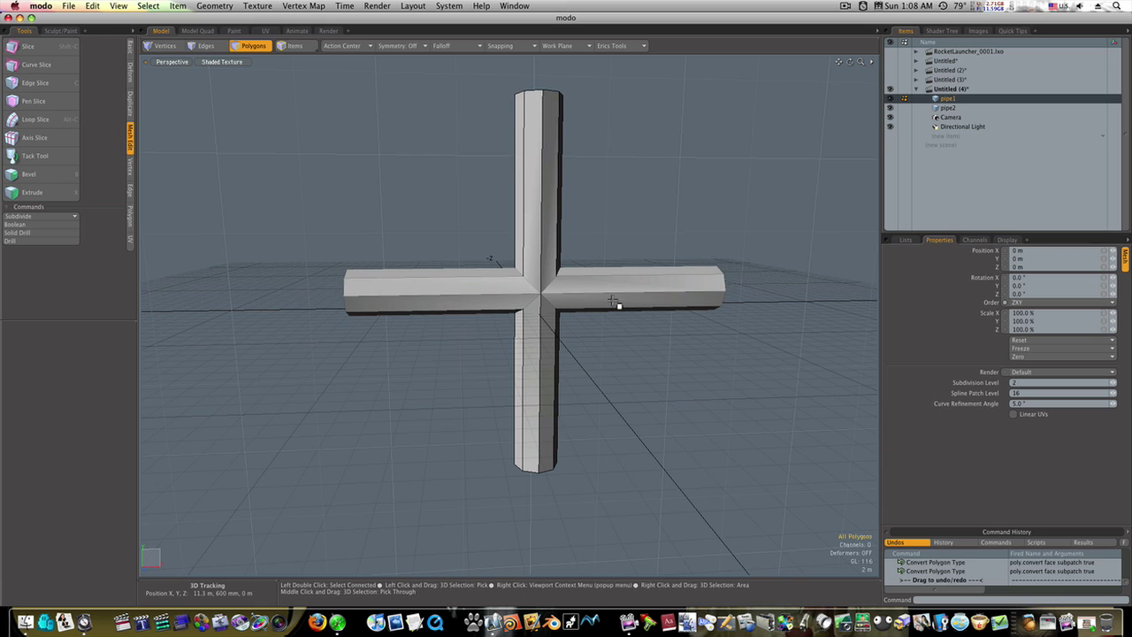
pyautogui.press('Tab')
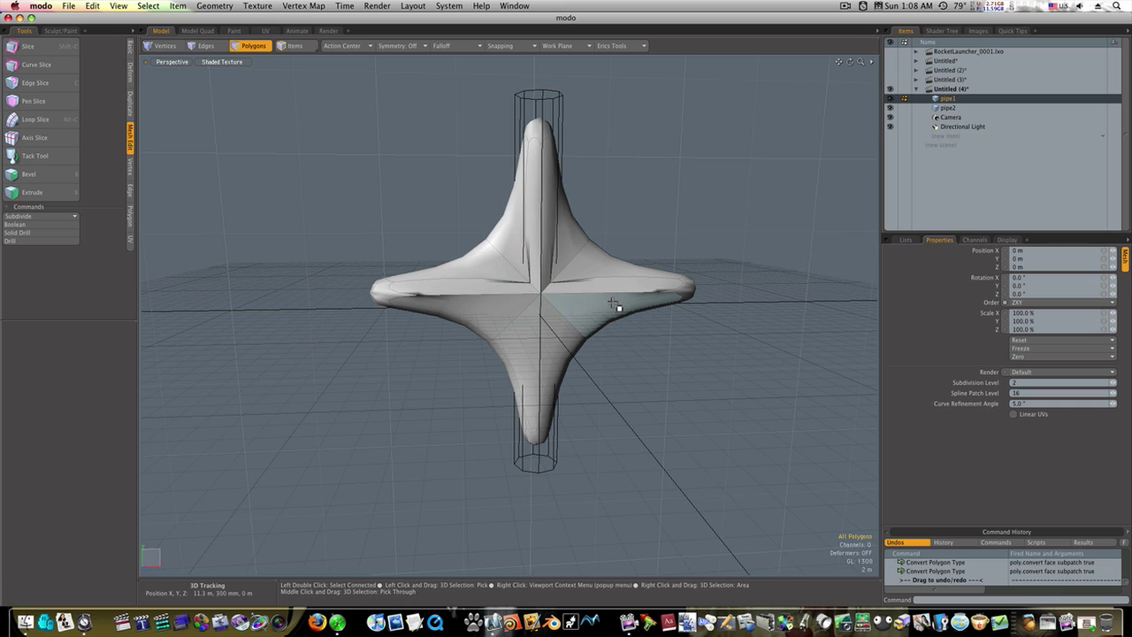
pyautogui.press('Tab')
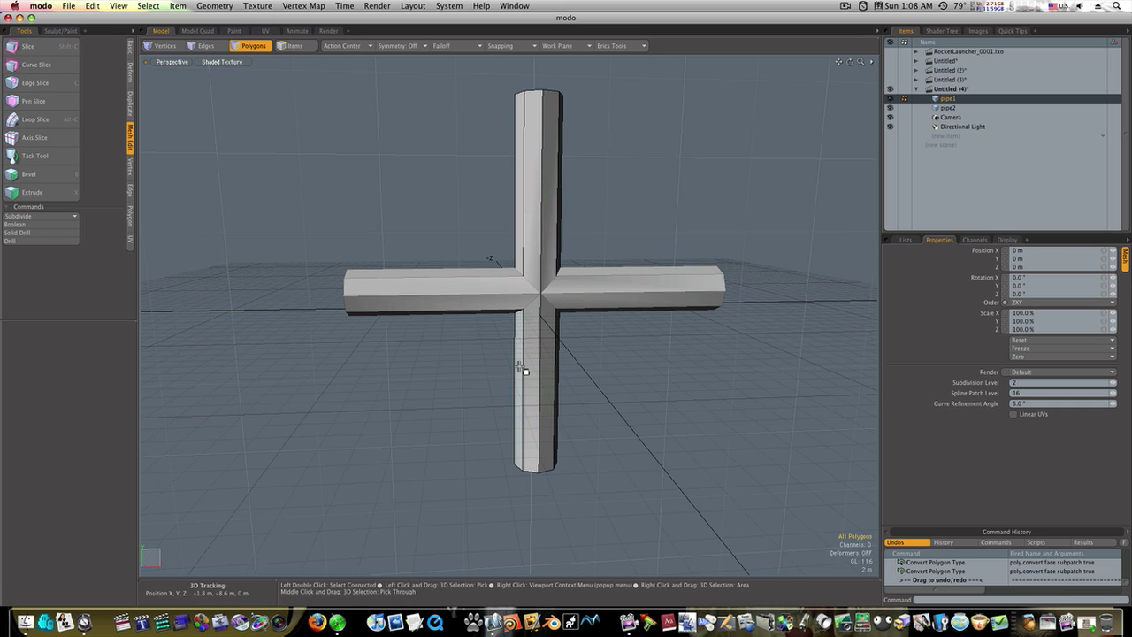
# - Paint-select the lower arm's side faces and add its bottom end cap to the selection
pyautogui.moveTo(521, 370)
pyautogui.mouseDown()
pyautogui.moveTo(445, 366)
pyautogui.moveTo(493, 368)
pyautogui.moveTo(430, 380)
pyautogui.moveTo(344, 379)
pyautogui.mouseUp()
pyautogui.moveTo(461, 376)
pyautogui.mouseDown()
pyautogui.moveTo(509, 359)
pyautogui.moveTo(384, 359)
pyautogui.moveTo(572, 378)
pyautogui.moveTo(530, 374)
pyautogui.moveTo(575, 253)
pyautogui.mouseUp()
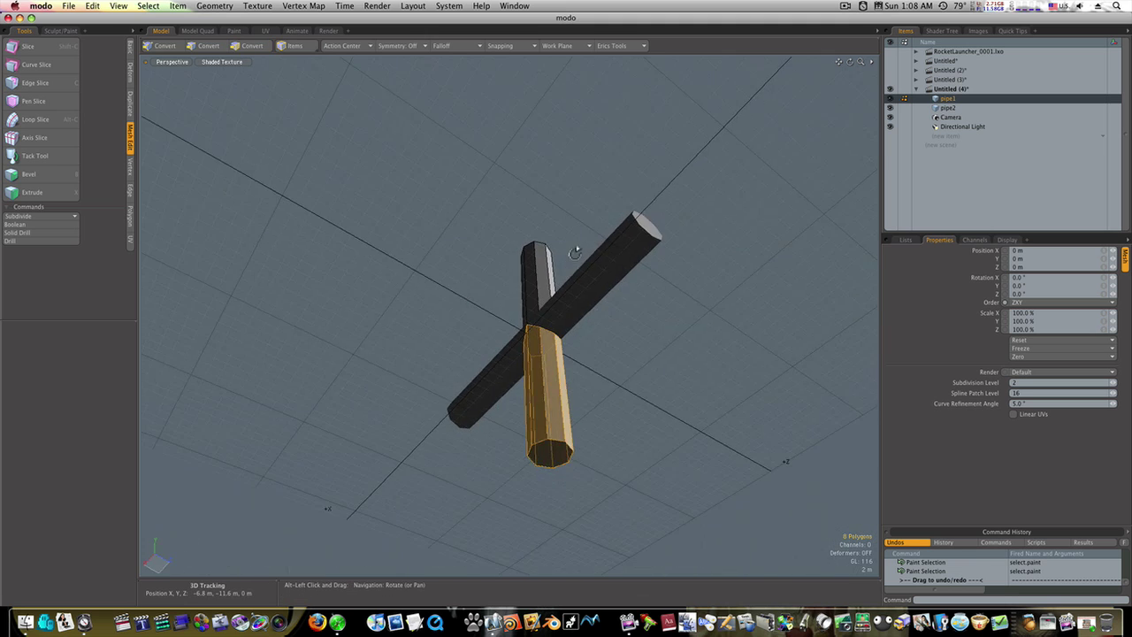
pyautogui.keyDown('shift'); pyautogui.click(565, 449); pyautogui.keyUp('shift')
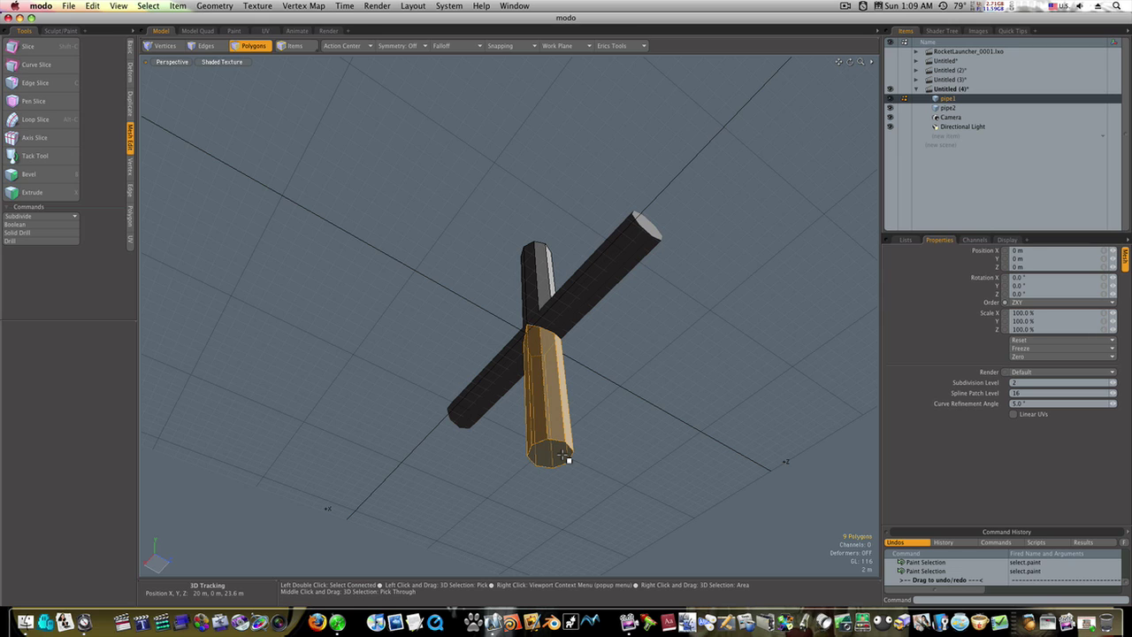
# - Delete the selected lower arm with its end cap, then clear the leftover bottom-ring geometry
pyautogui.press('Delete')
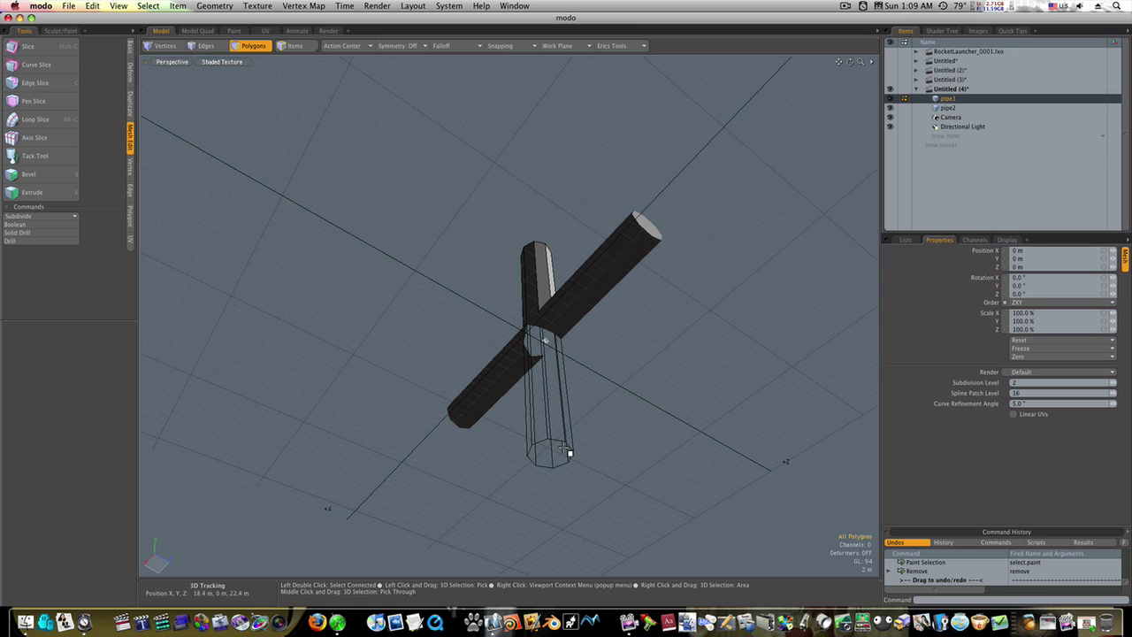
pyautogui.click(168, 45)
pyautogui.moveTo(499, 378); pyautogui.dragTo(565, 432, button='right')
pyautogui.moveTo(619, 362); pyautogui.dragTo(791, 575, button='right')
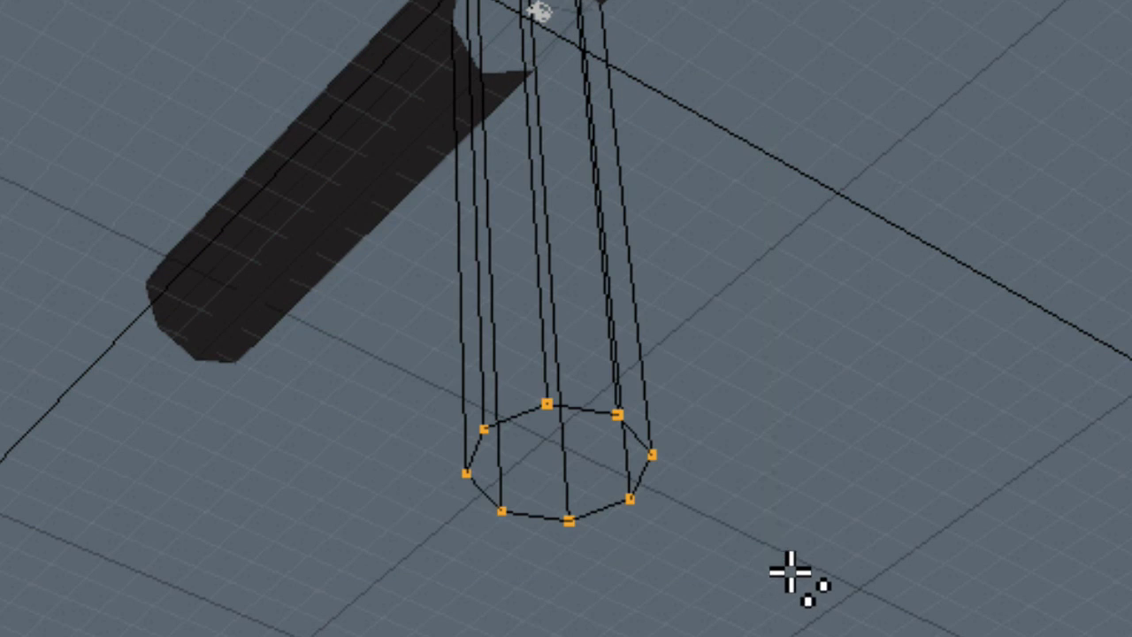
pyautogui.press('3')
pyautogui.doubleClick(630, 416)
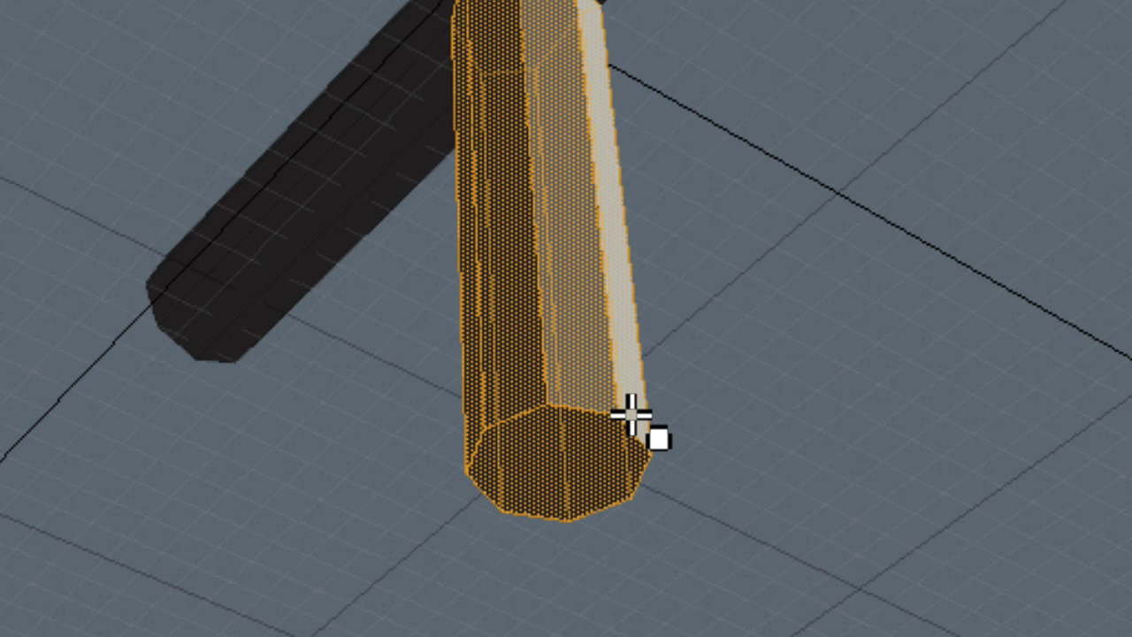
pyautogui.press('Delete')
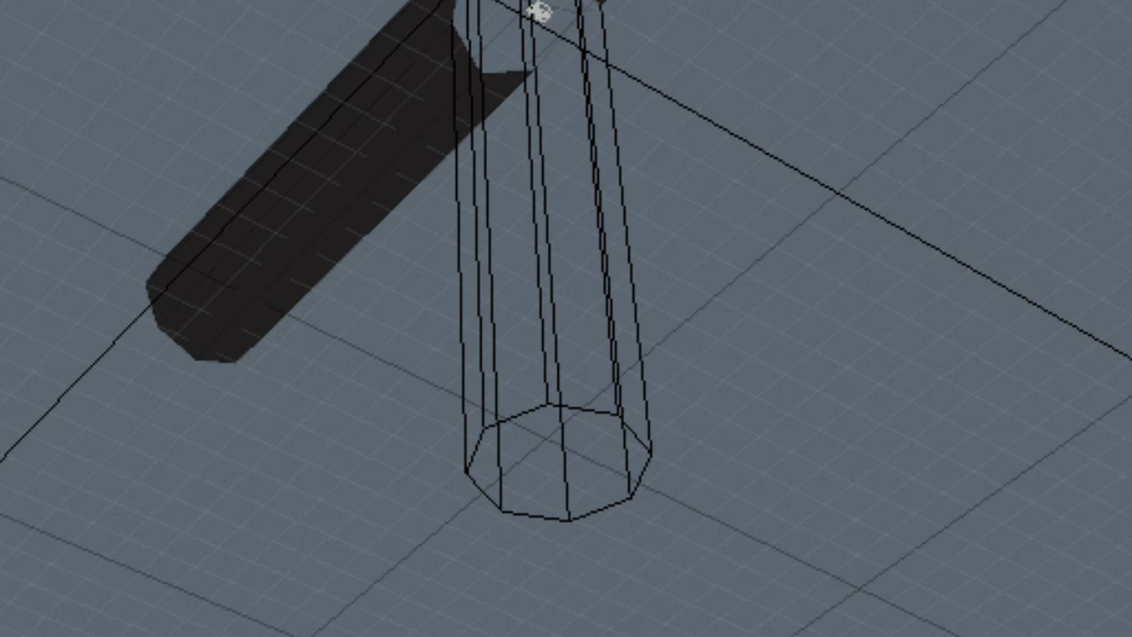
pyautogui.moveTo(353, 344); pyautogui.dragTo(678, 558)
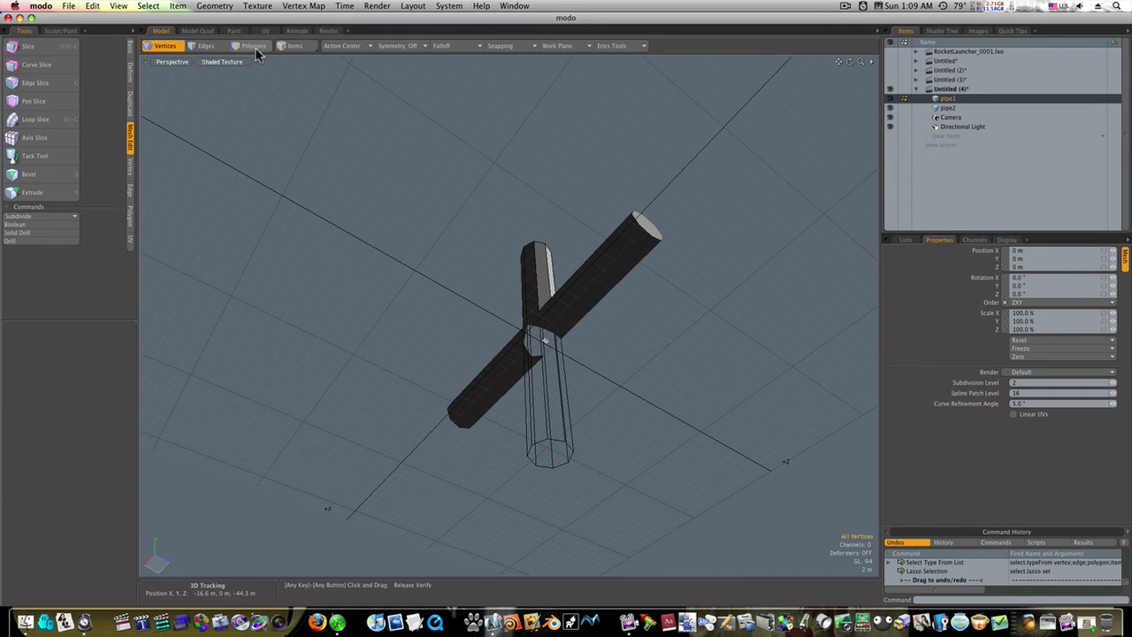
# - Zoom in on the open underside of the junction and select its two meeting vertices in Vertices mode
pyautogui.press('alt')
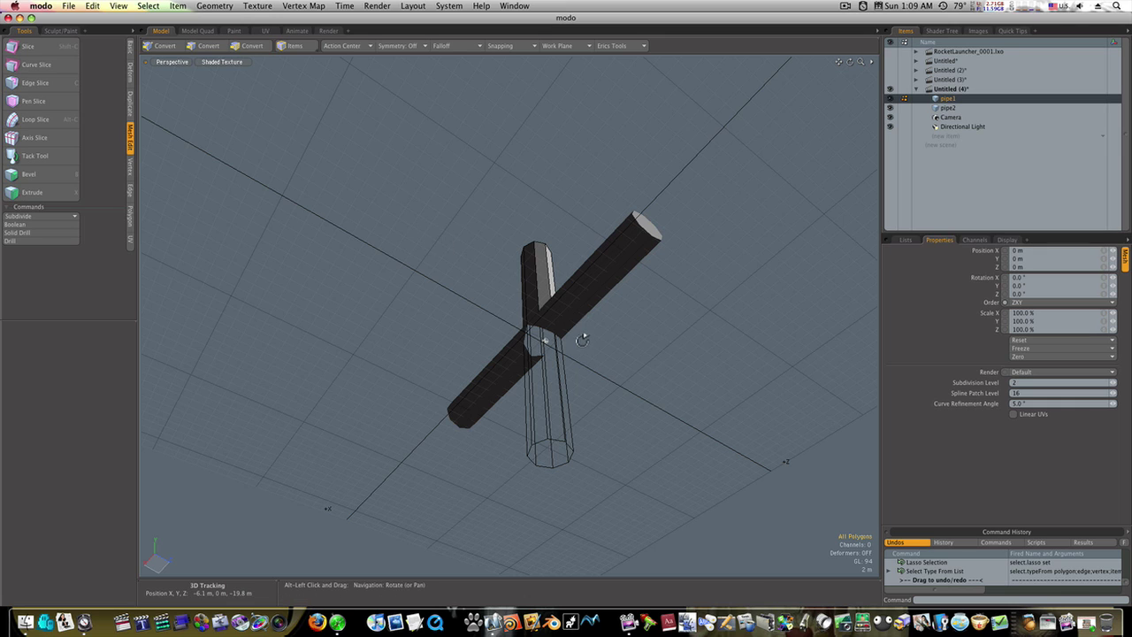
pyautogui.keyDown('alt'); pyautogui.moveTo(582, 339); pyautogui.dragTo(603, 373); pyautogui.keyUp('alt')
pyautogui.keyDown('ctrl'); pyautogui.keyDown('alt'); pyautogui.moveTo(562, 339); pyautogui.dragTo(451, 270); pyautogui.keyUp('alt'); pyautogui.keyUp('ctrl')
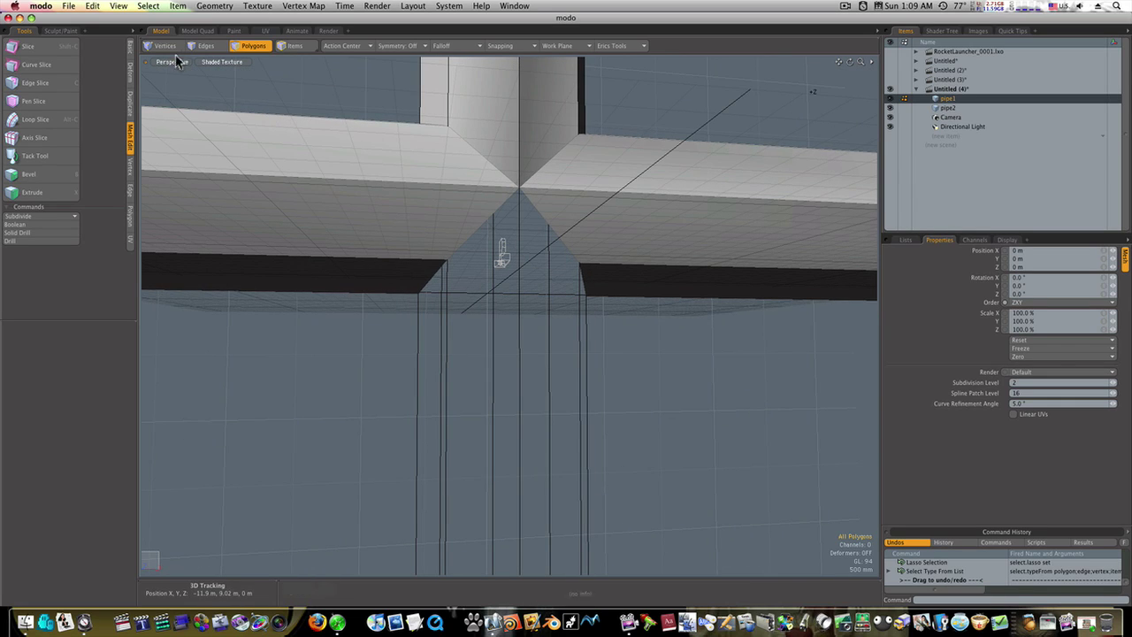
pyautogui.click(163, 45)
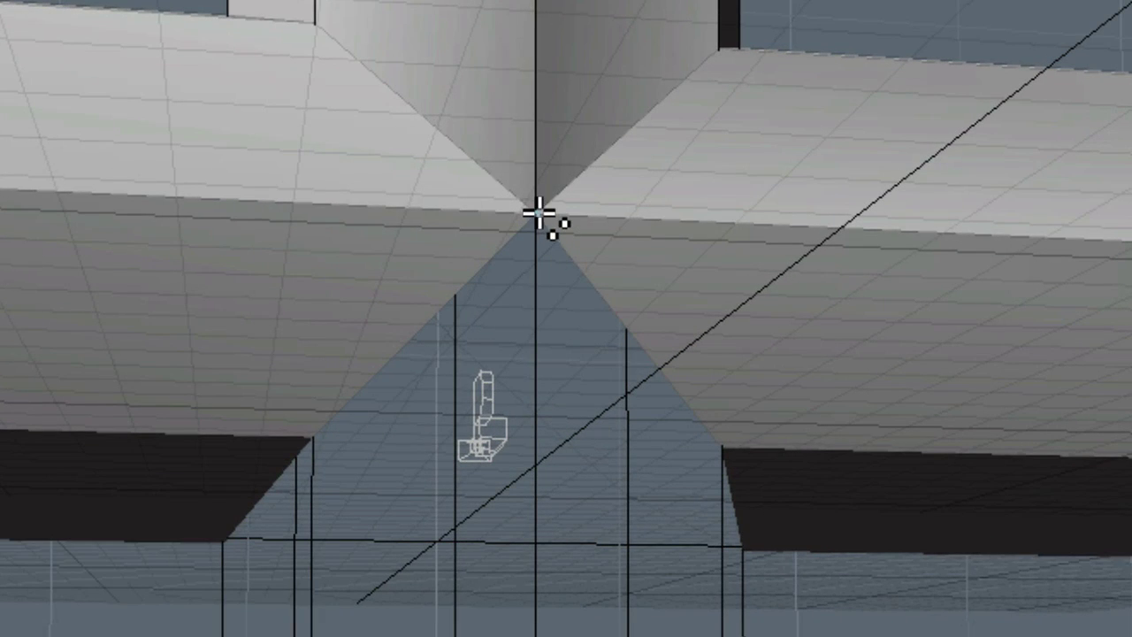
pyautogui.click(535, 211)
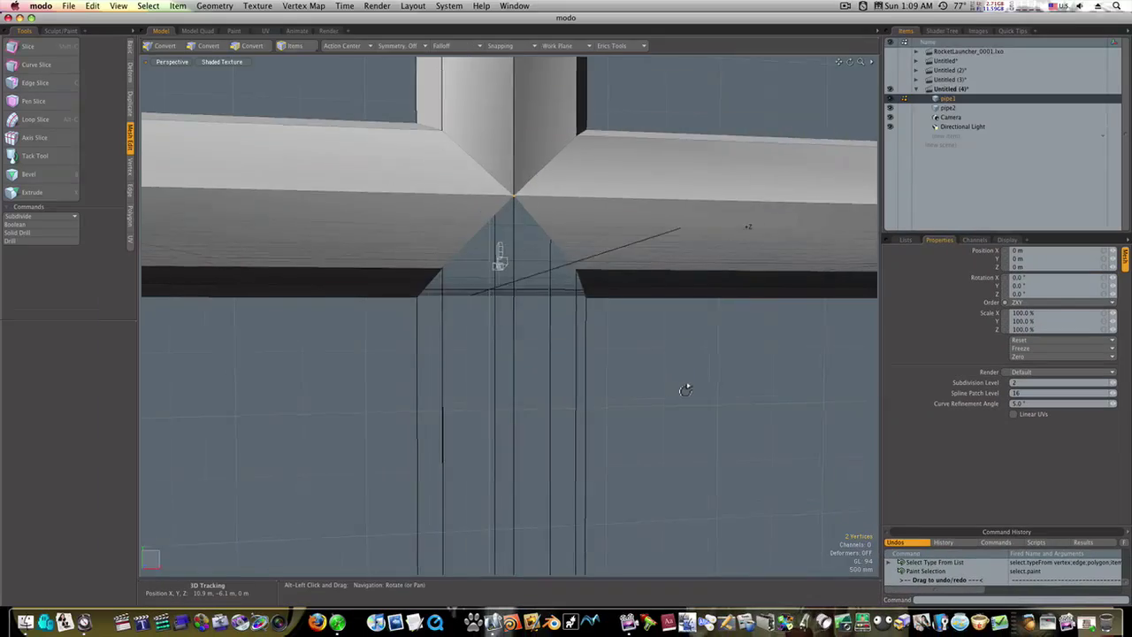
pyautogui.keyDown('alt'); pyautogui.moveTo(687, 387); pyautogui.dragTo(668, 404); pyautogui.keyUp('alt')
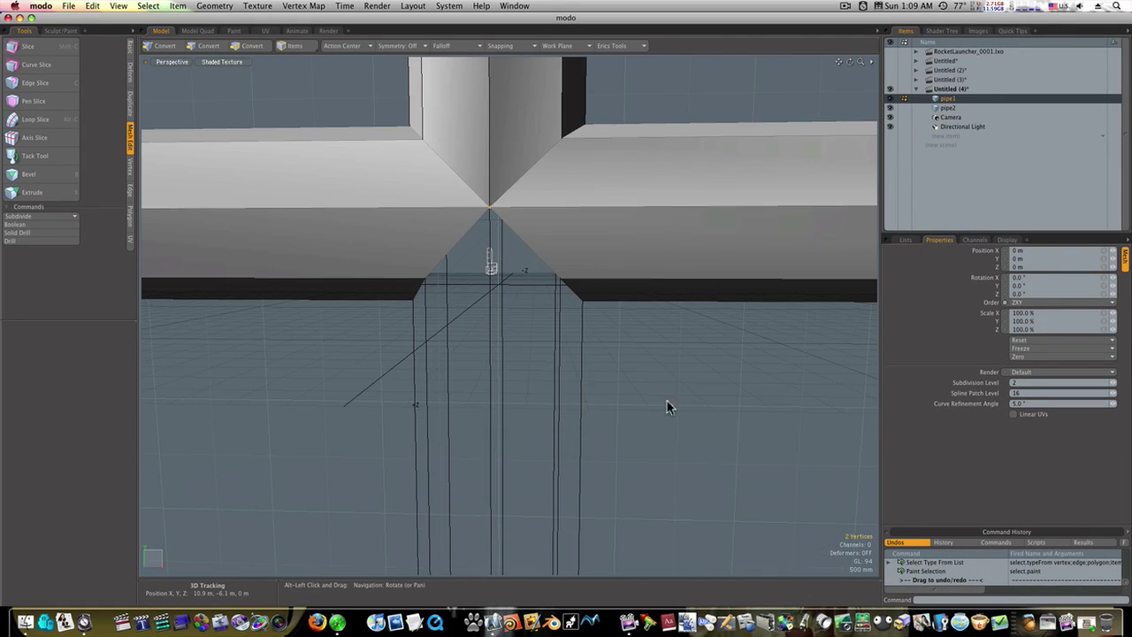
pyautogui.click(651, 388)
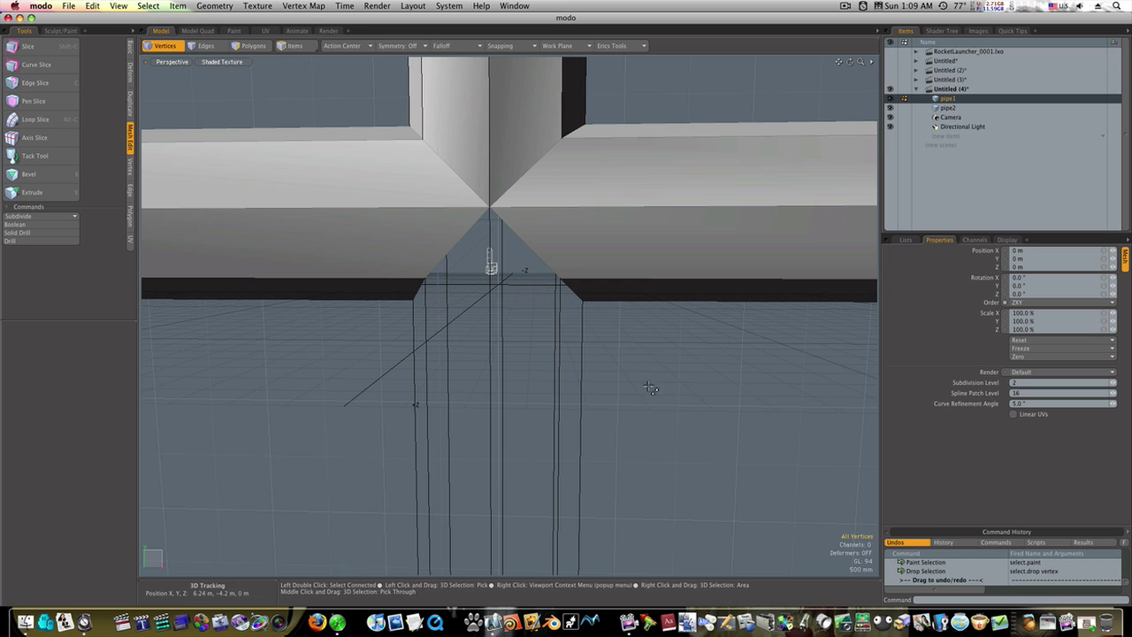
pyautogui.scroll(3, 650, 386)
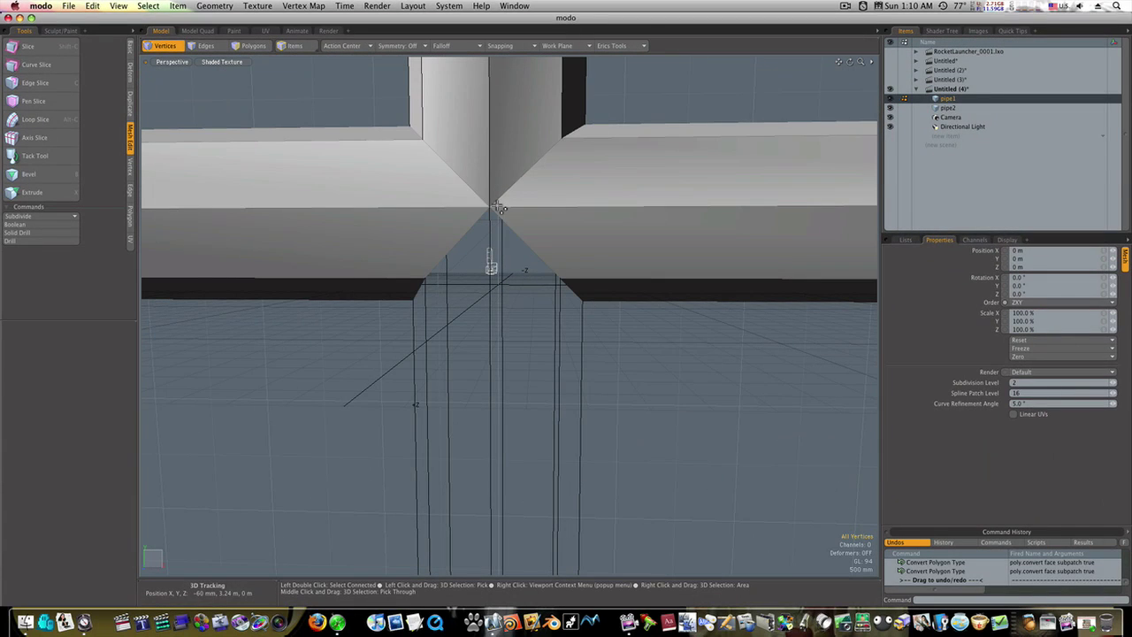
pyautogui.click(493, 214)
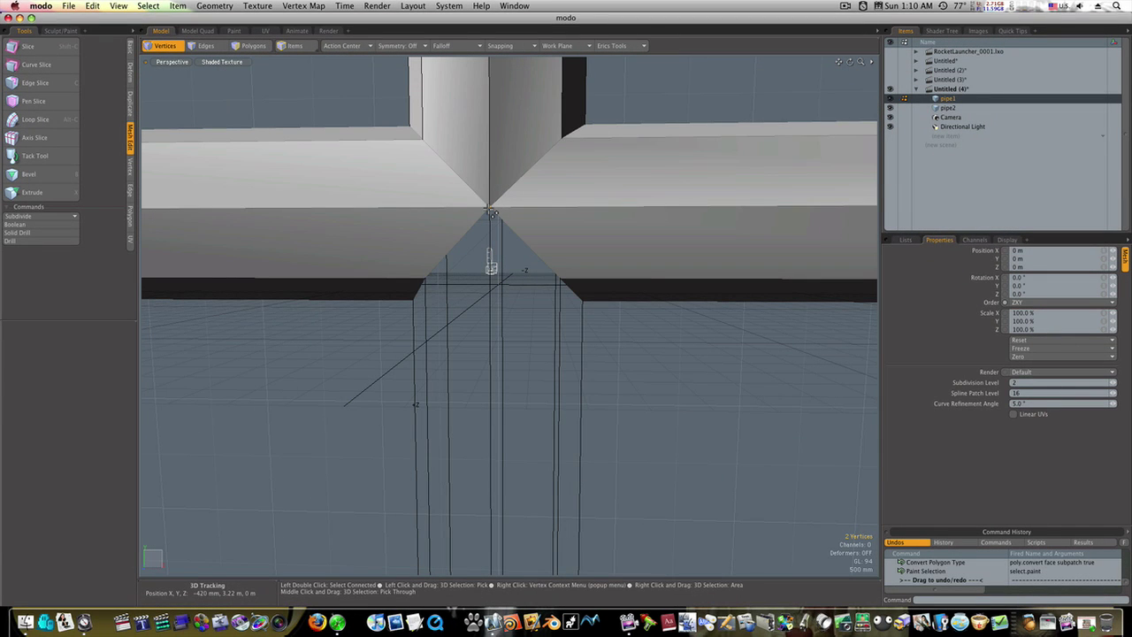
# - Join the two selected junction vertices with Average unchecked, replacing the averaged merge
pyautogui.click(130, 170)
pyautogui.click(63, 183)
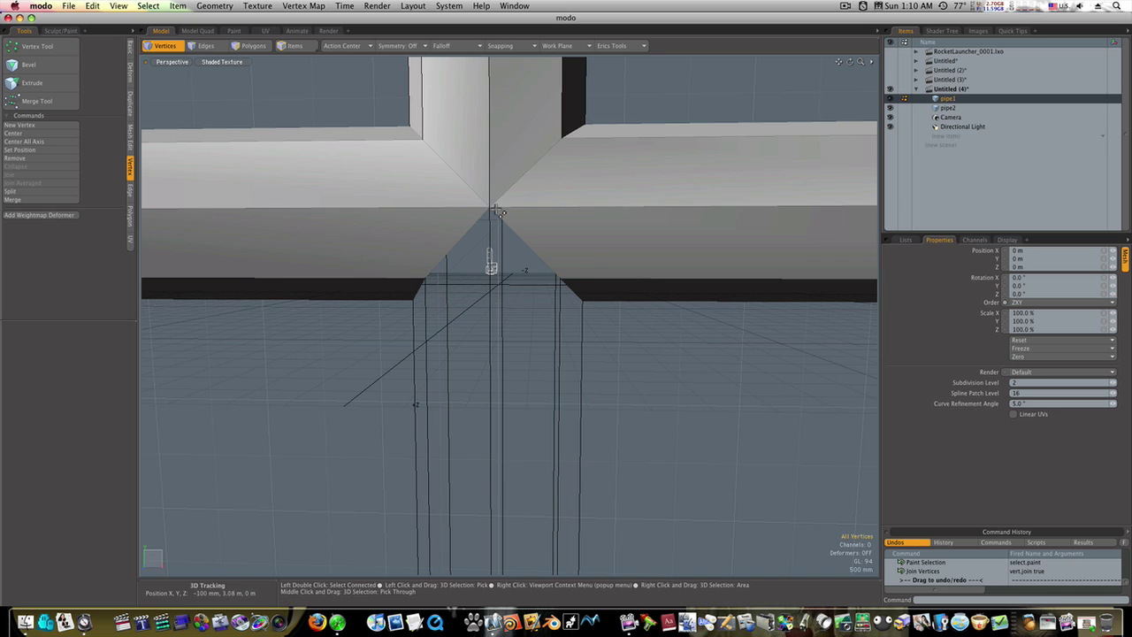
pyautogui.press('super+z')
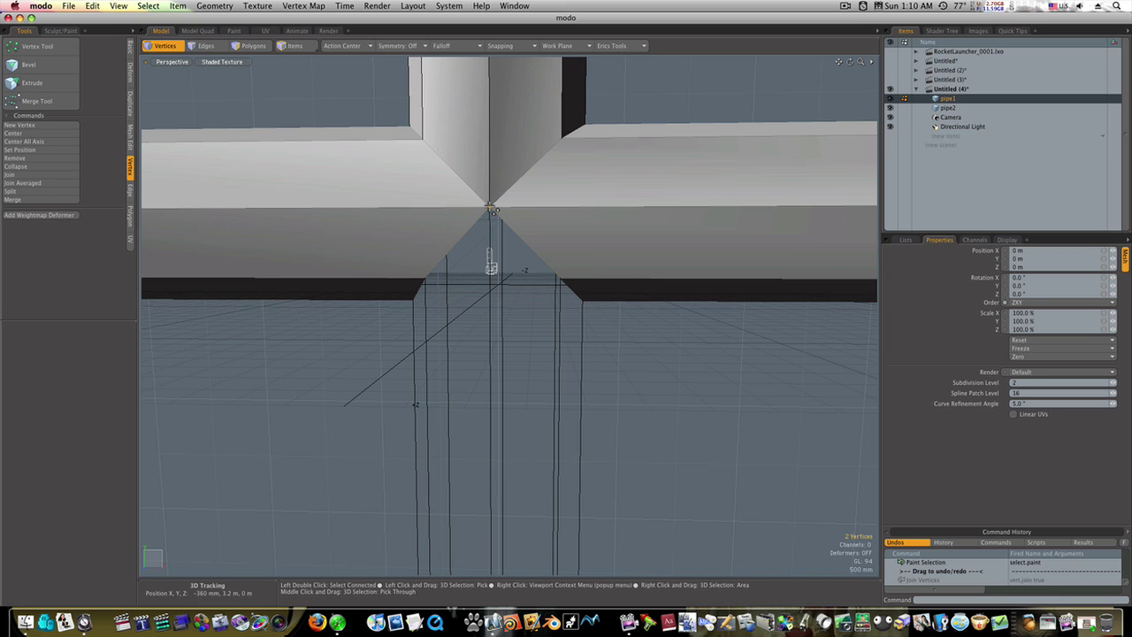
pyautogui.click(17, 174)
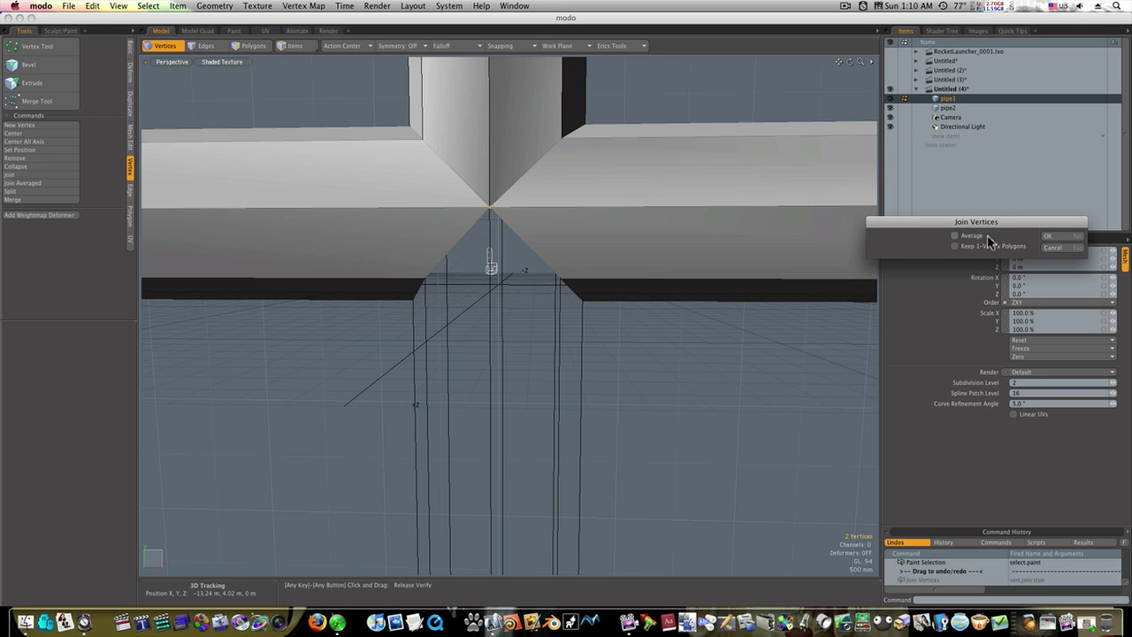
pyautogui.click(1048, 236)
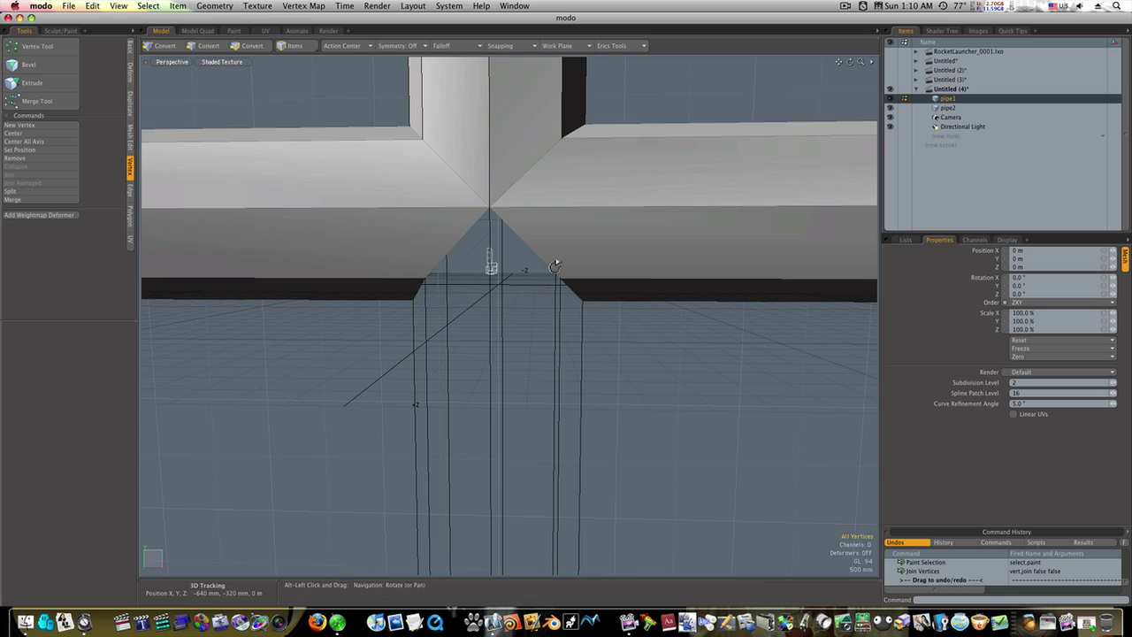
# - Select the two vertices at the junction tip and join them without averaging
pyautogui.keyDown('alt'); pyautogui.moveTo(551, 257); pyautogui.dragTo(478, 242); pyautogui.keyUp('alt')
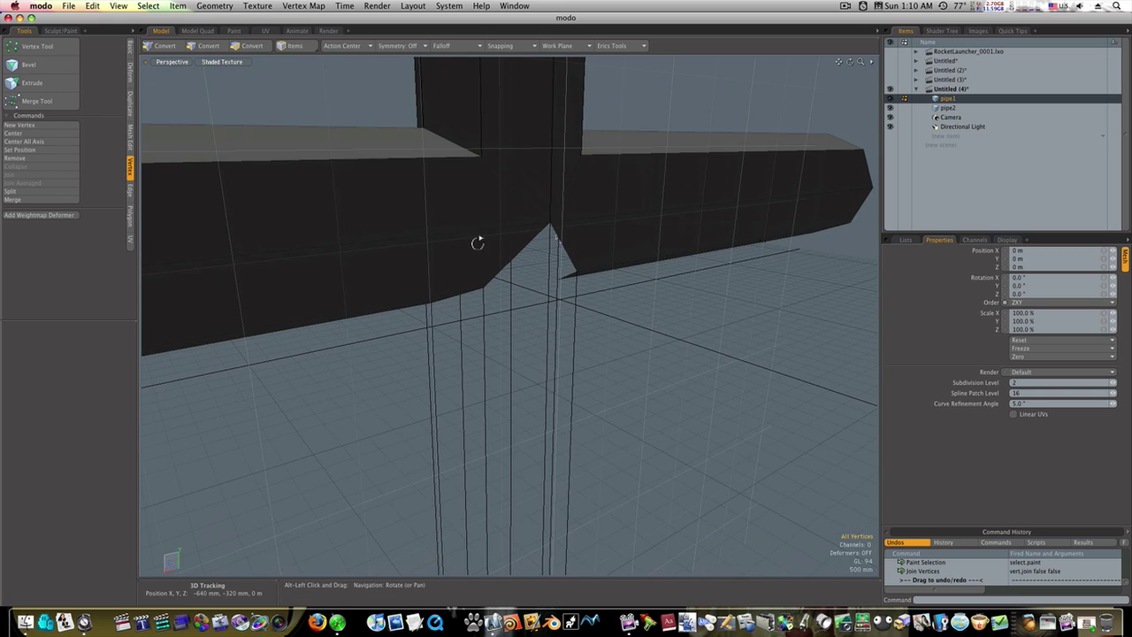
pyautogui.click(552, 228)
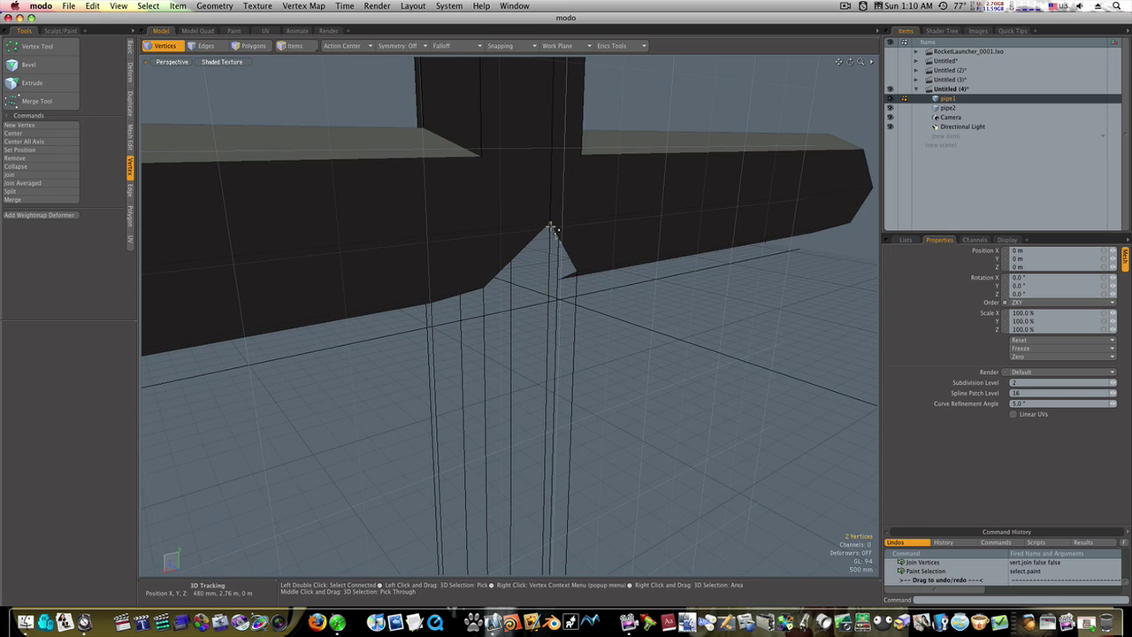
pyautogui.click(35, 174)
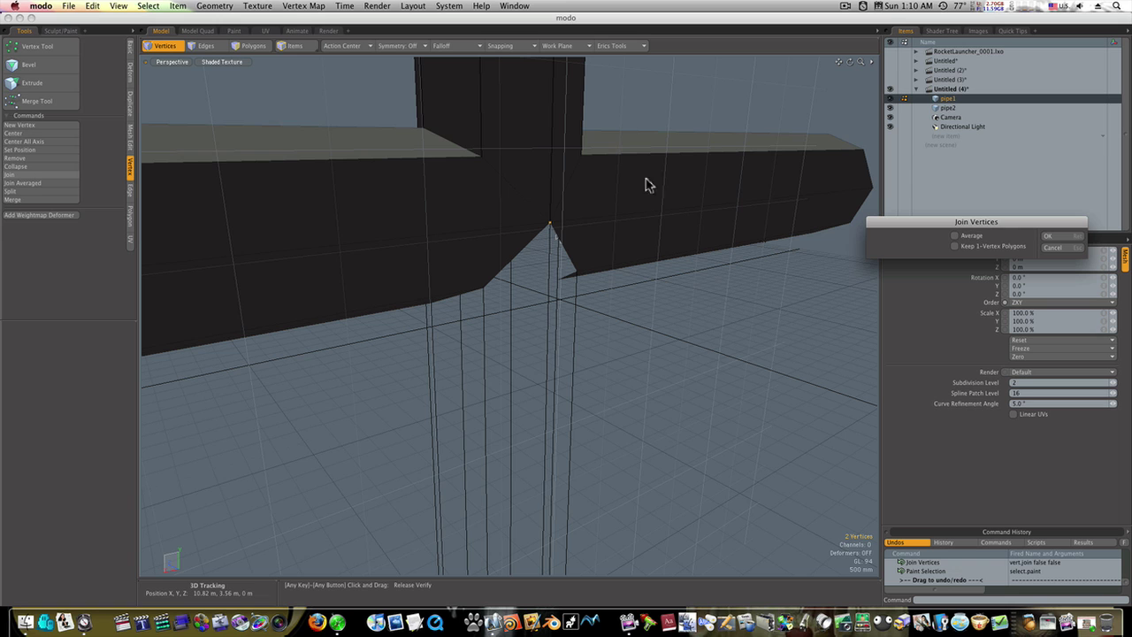
pyautogui.click(1071, 236)
pyautogui.keyDown('alt'); pyautogui.moveTo(492, 283); pyautogui.dragTo(760, 278); pyautogui.keyUp('alt')
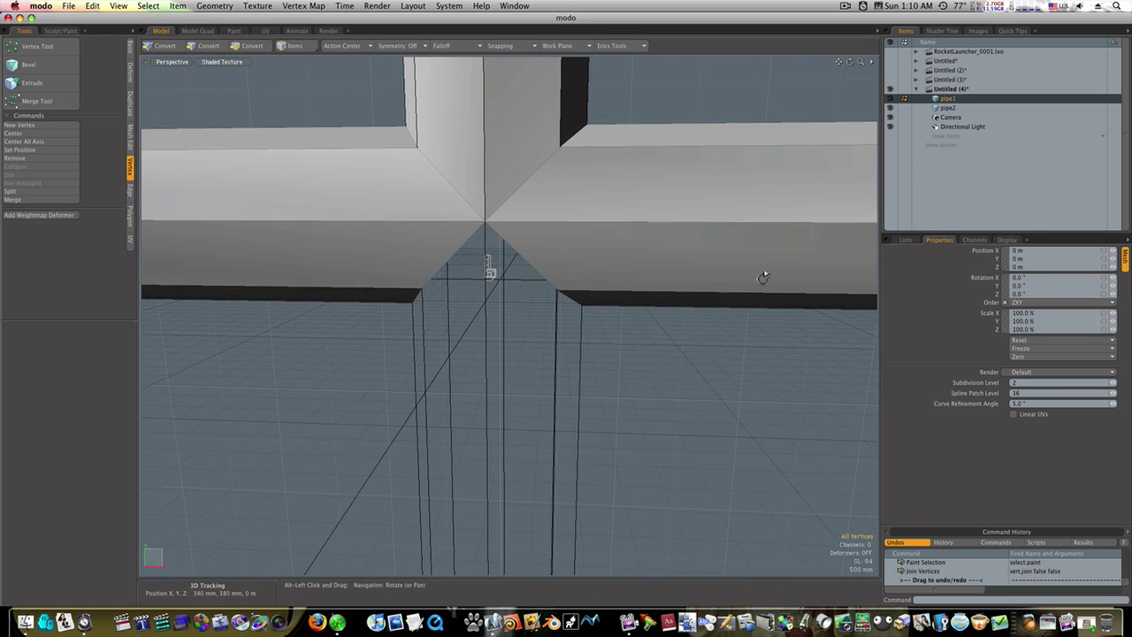
# - Preview the subdivision, then join the left and right corner vertices at their averaged position
pyautogui.press('Tab')
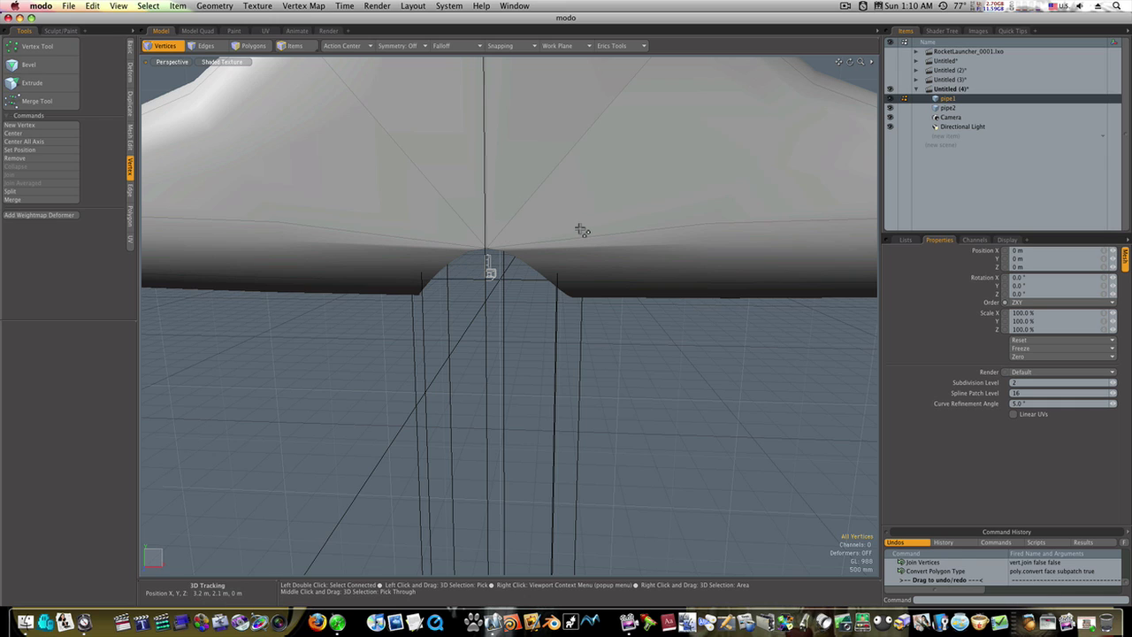
pyautogui.press('Tab')
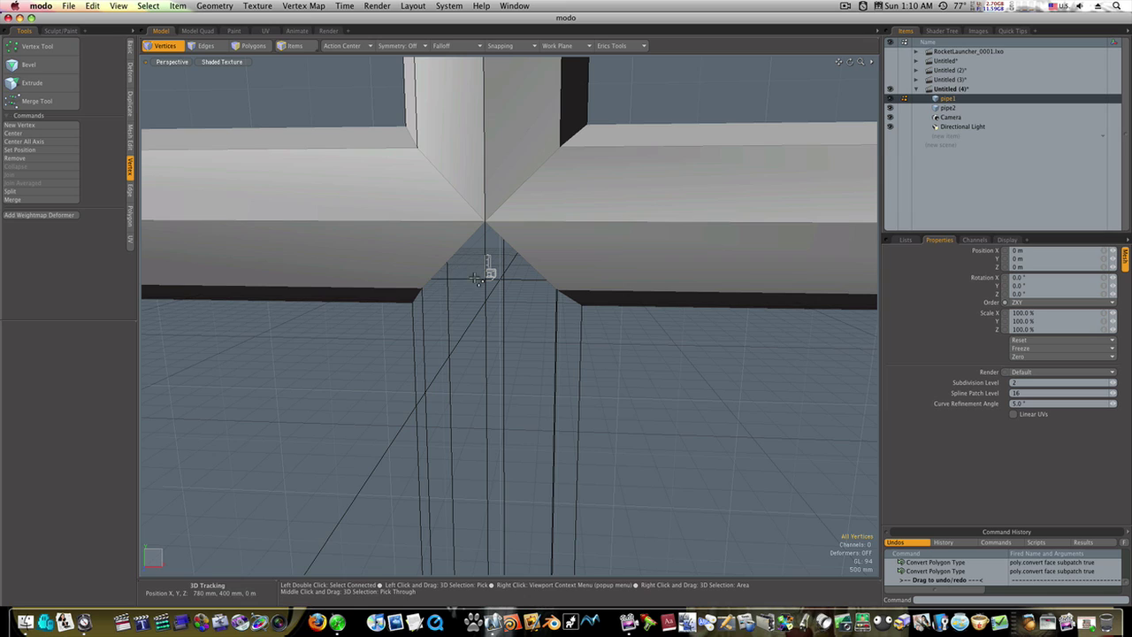
pyautogui.click(422, 290)
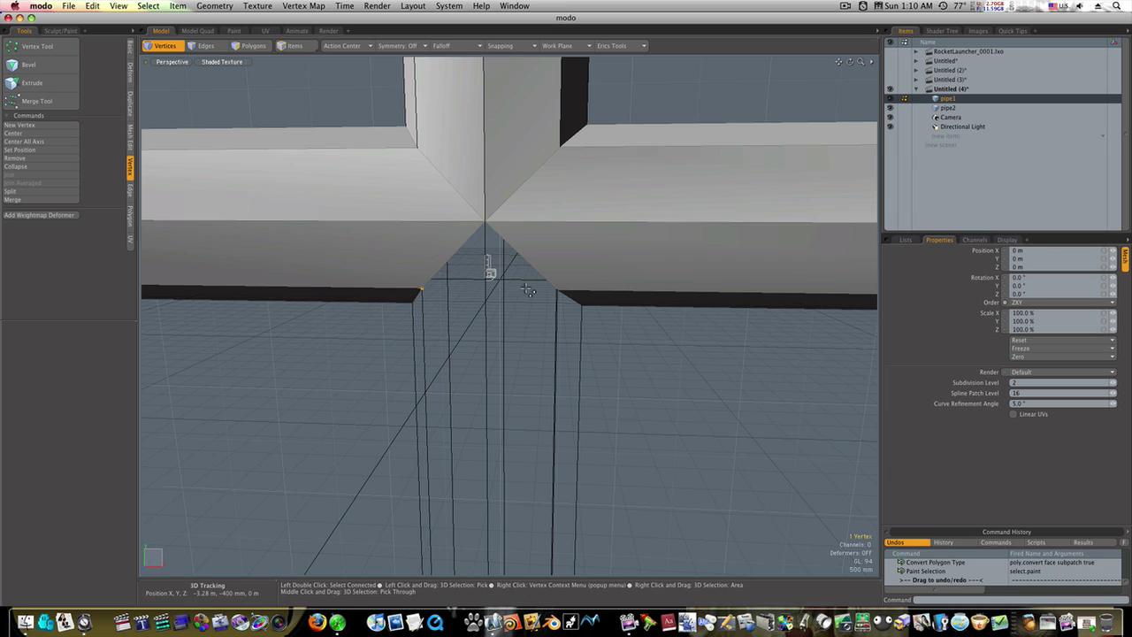
pyautogui.keyDown('shift'); pyautogui.click(556, 290); pyautogui.keyUp('shift')
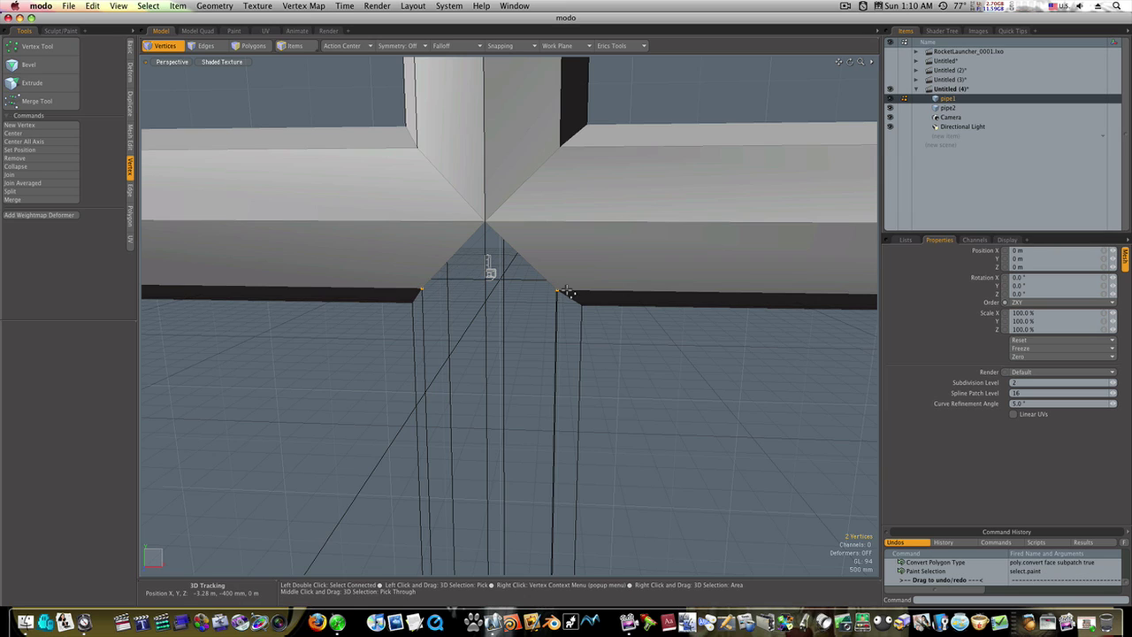
pyautogui.click(55, 176)
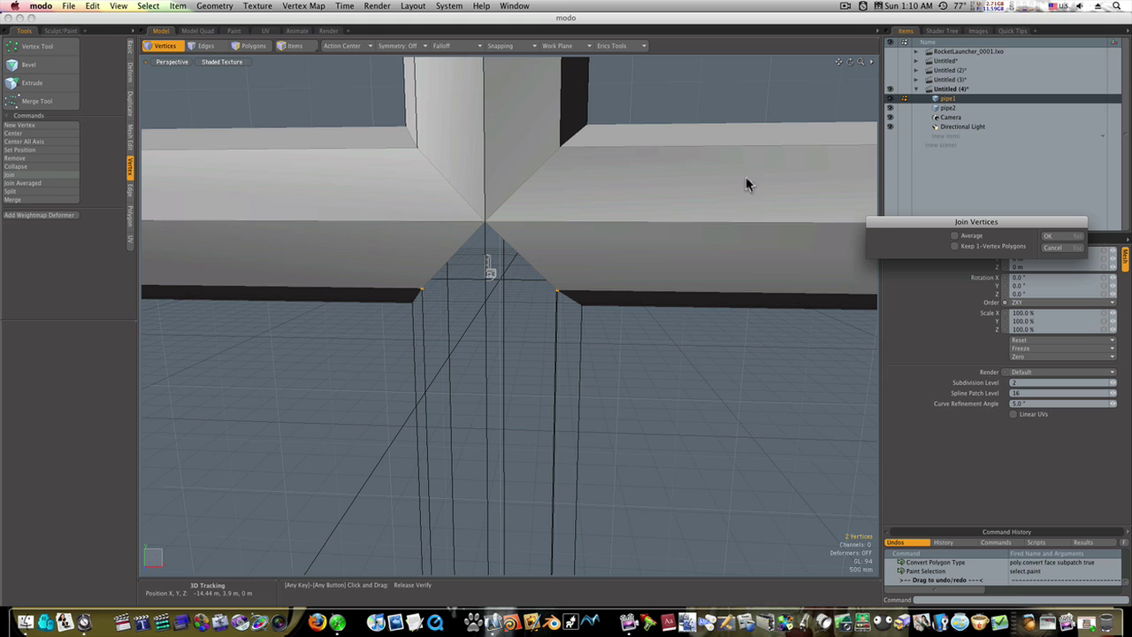
pyautogui.click(1049, 236)
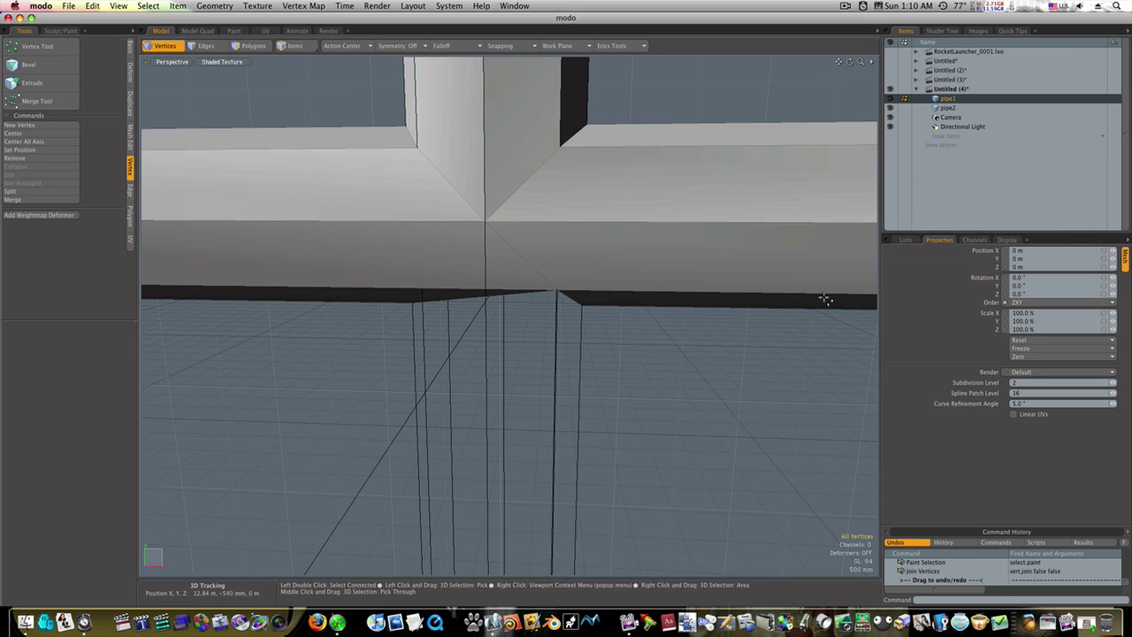
pyautogui.press('super+z')
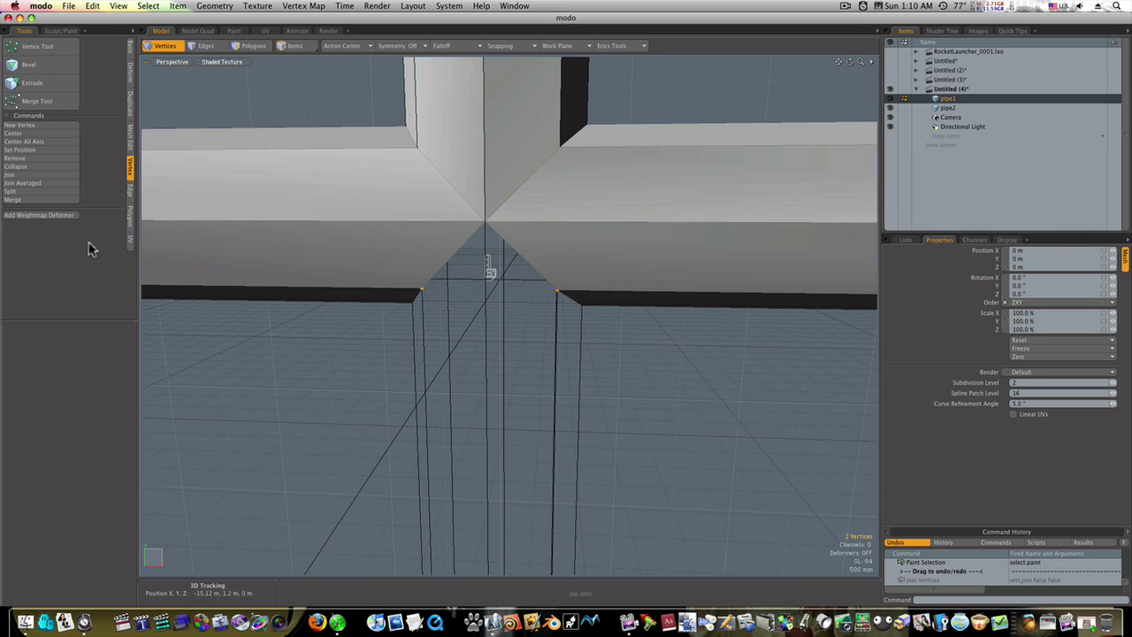
pyautogui.click(63, 182)
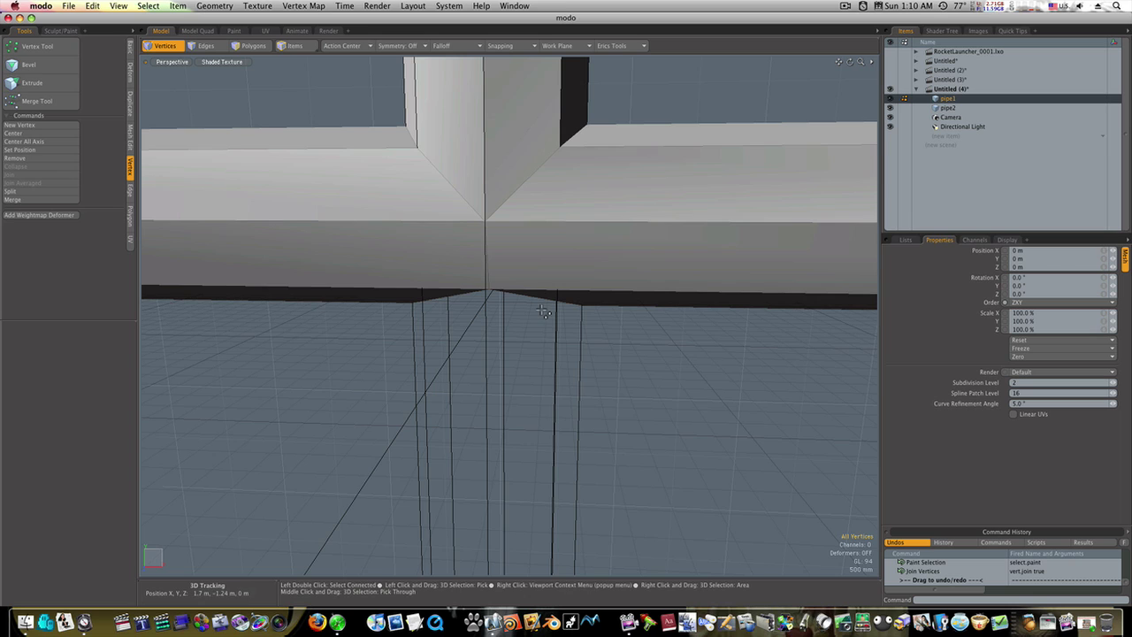
pyautogui.keyDown('alt'); pyautogui.moveTo(535, 327); pyautogui.dragTo(889, 324); pyautogui.keyUp('alt')
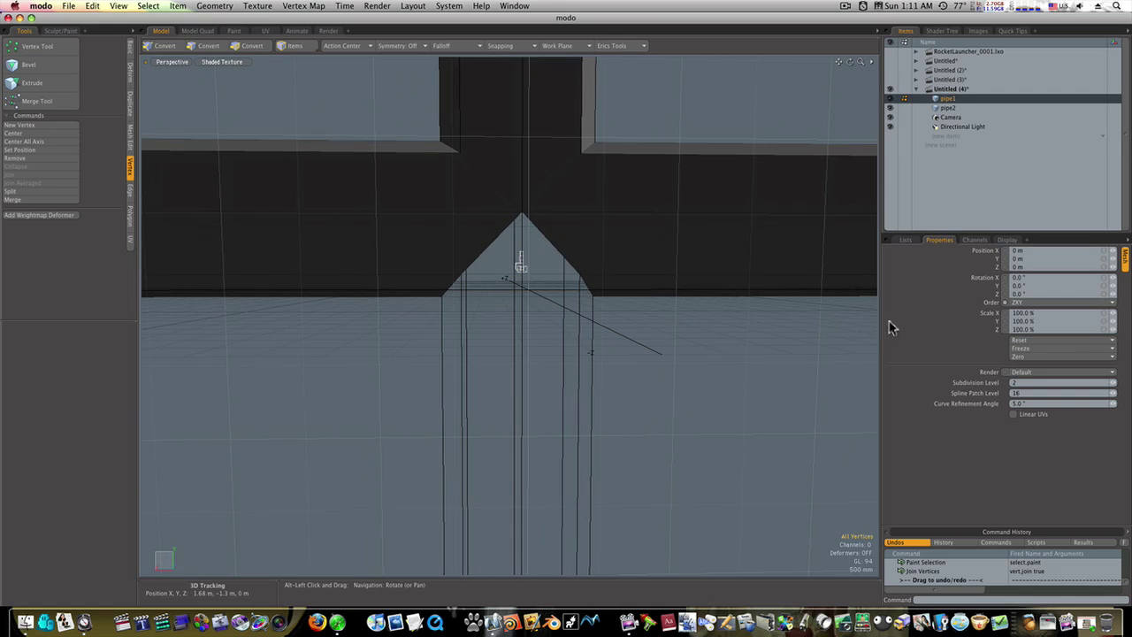
# - Join the next pair of corner vertices of the pointed shape at their averaged position
pyautogui.click(463, 277)
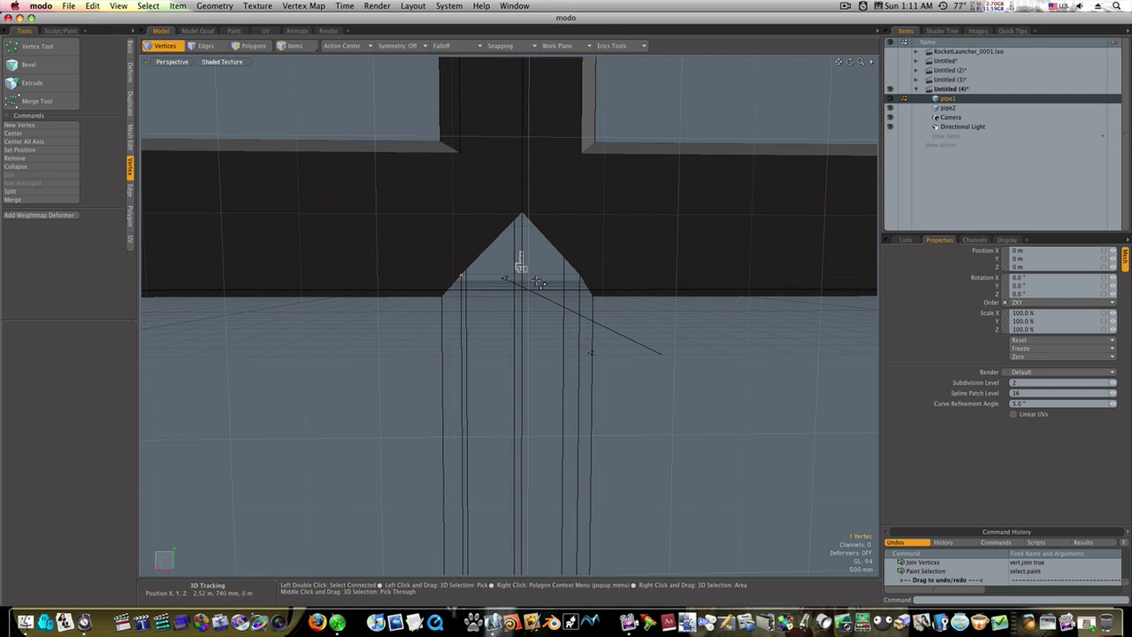
pyautogui.keyDown('shift'); pyautogui.click(579, 278); pyautogui.keyUp('shift')
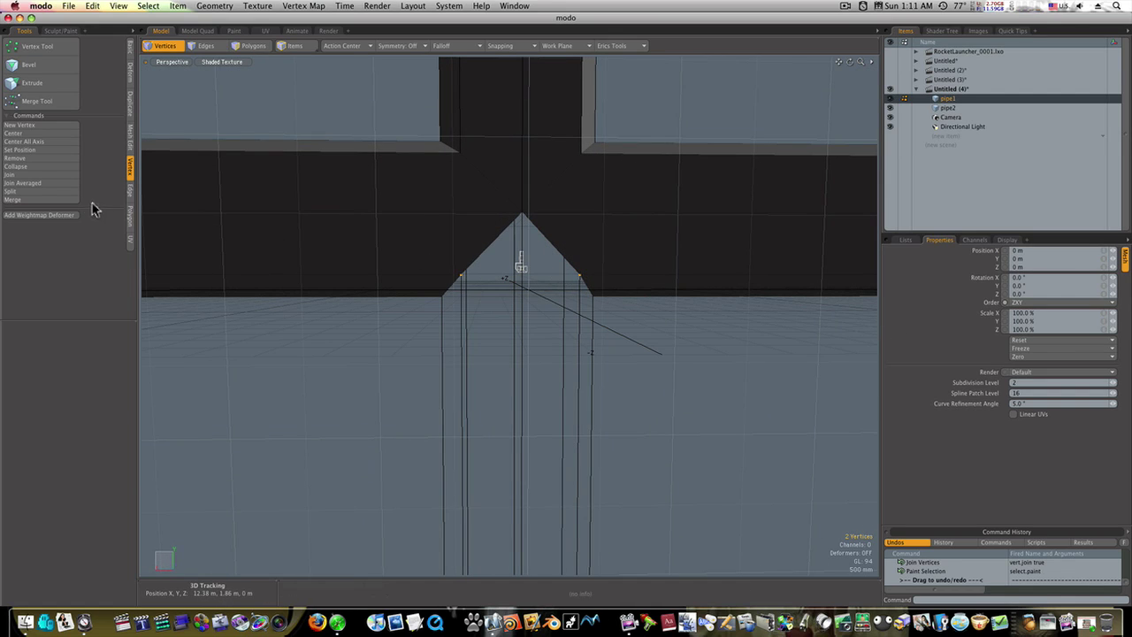
pyautogui.click(48, 183)
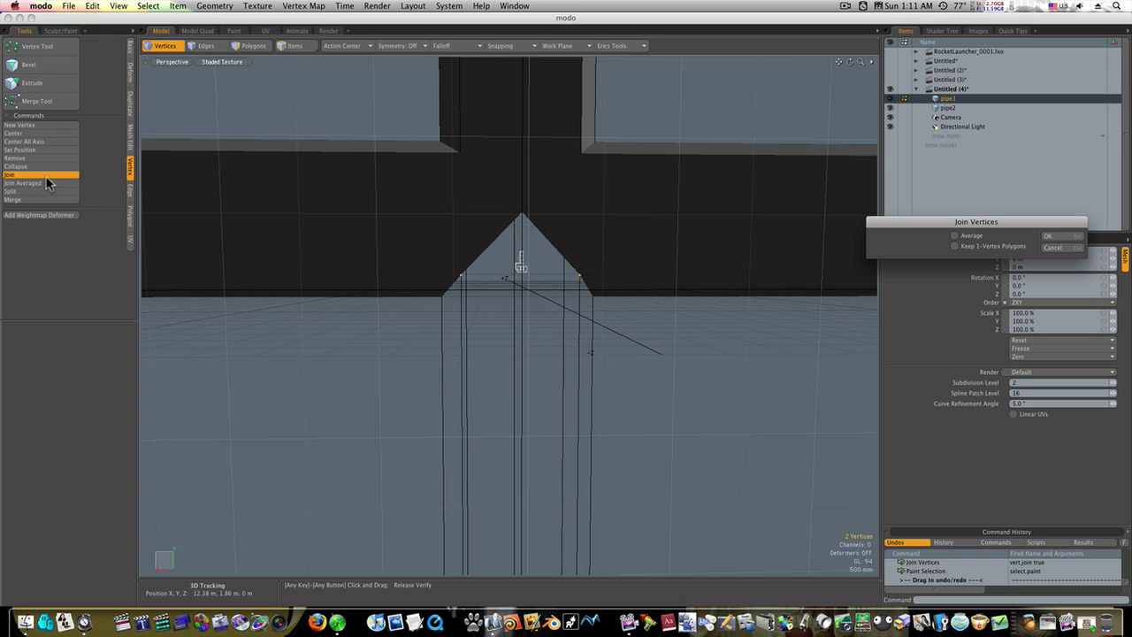
pyautogui.click(1053, 237)
# - Join the triangle's last two corner vertices averaged and check that the junction is closed
pyautogui.keyDown('alt'); pyautogui.moveTo(553, 360); pyautogui.dragTo(484, 299); pyautogui.keyUp('alt')
pyautogui.click(445, 327)
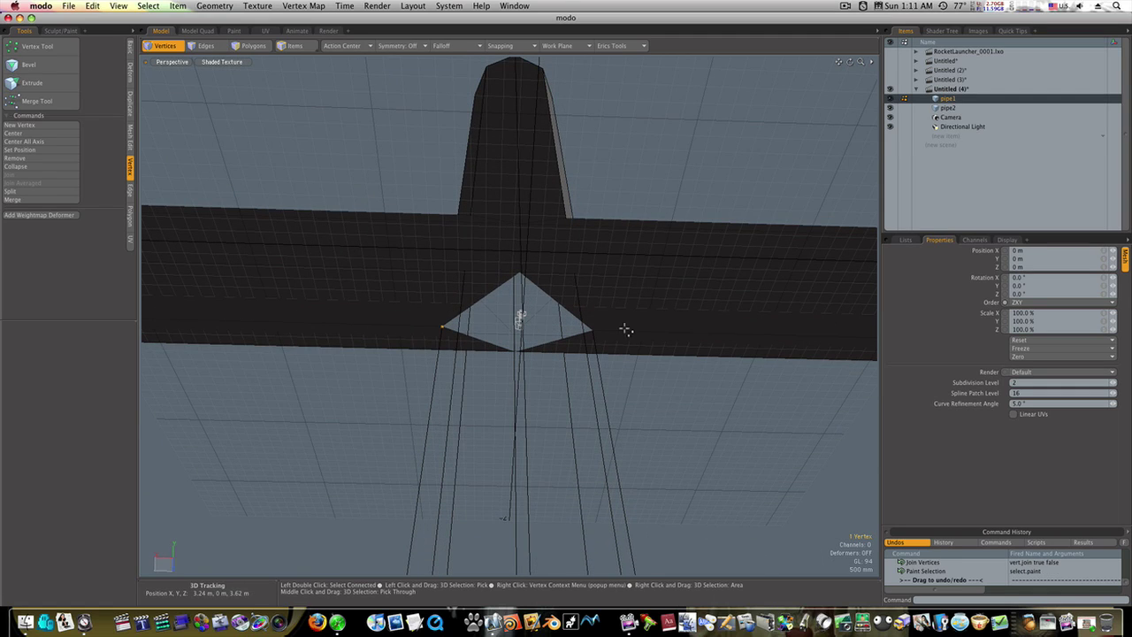
pyautogui.keyDown('shift'); pyautogui.click(590, 329); pyautogui.keyUp('shift')
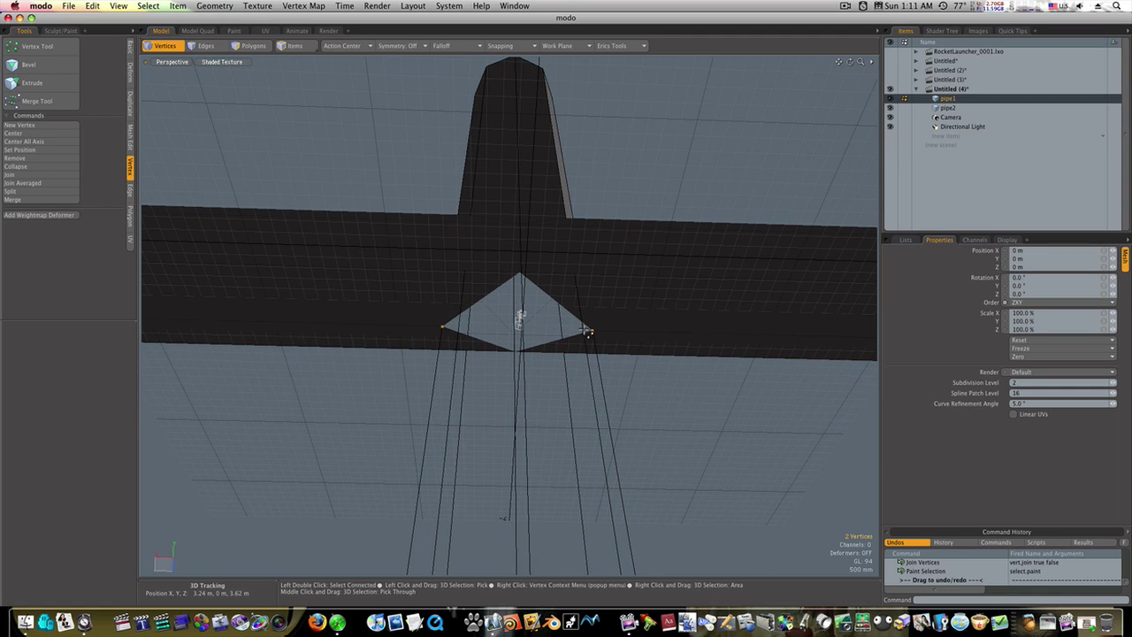
pyautogui.click(54, 188)
pyautogui.moveTo(541, 274)
pyautogui.keyDown('alt'); pyautogui.mouseDown()
pyautogui.moveTo(543, 380)
pyautogui.moveTo(534, 278)
pyautogui.mouseUp(); pyautogui.keyUp('alt')
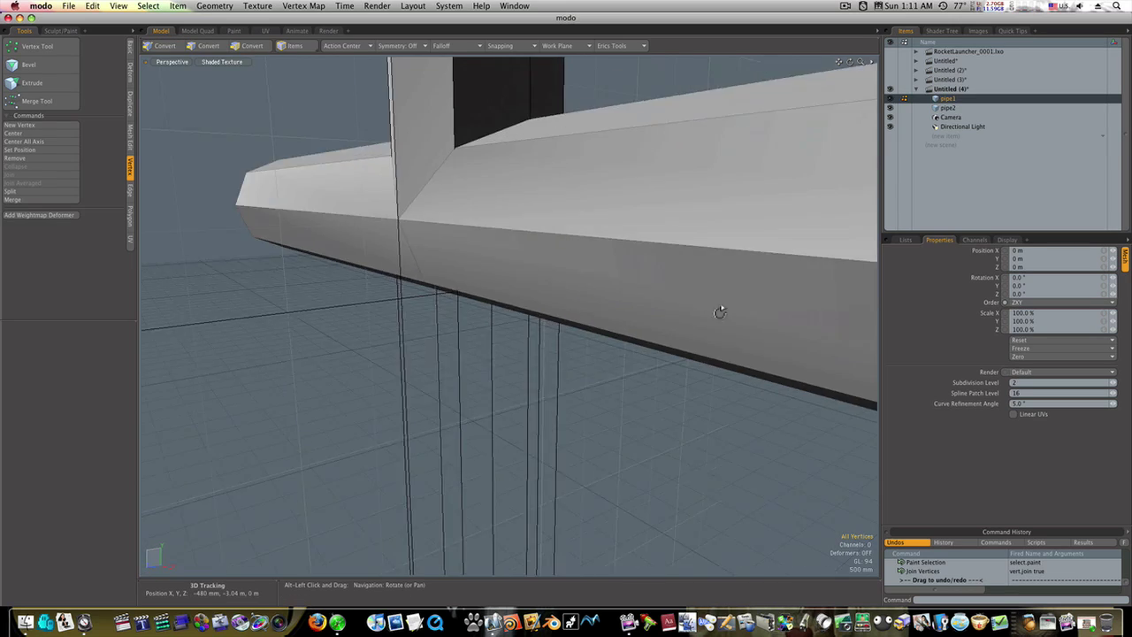
pyautogui.keyDown('alt'); pyautogui.moveTo(719, 311); pyautogui.dragTo(528, 354); pyautogui.keyUp('alt')
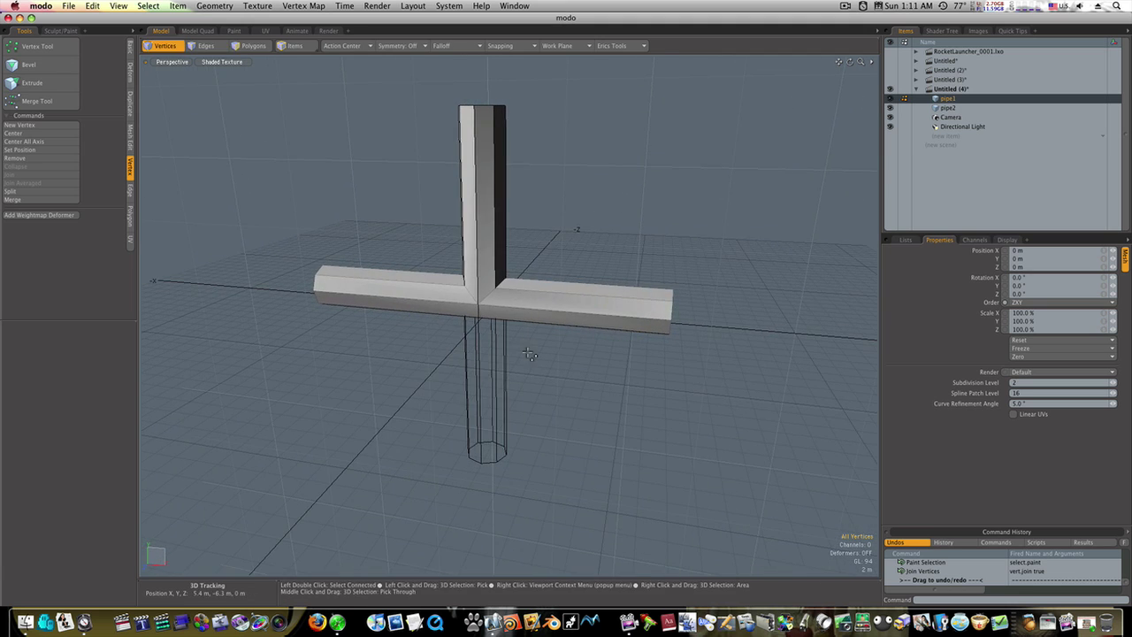
pyautogui.press('Tab')
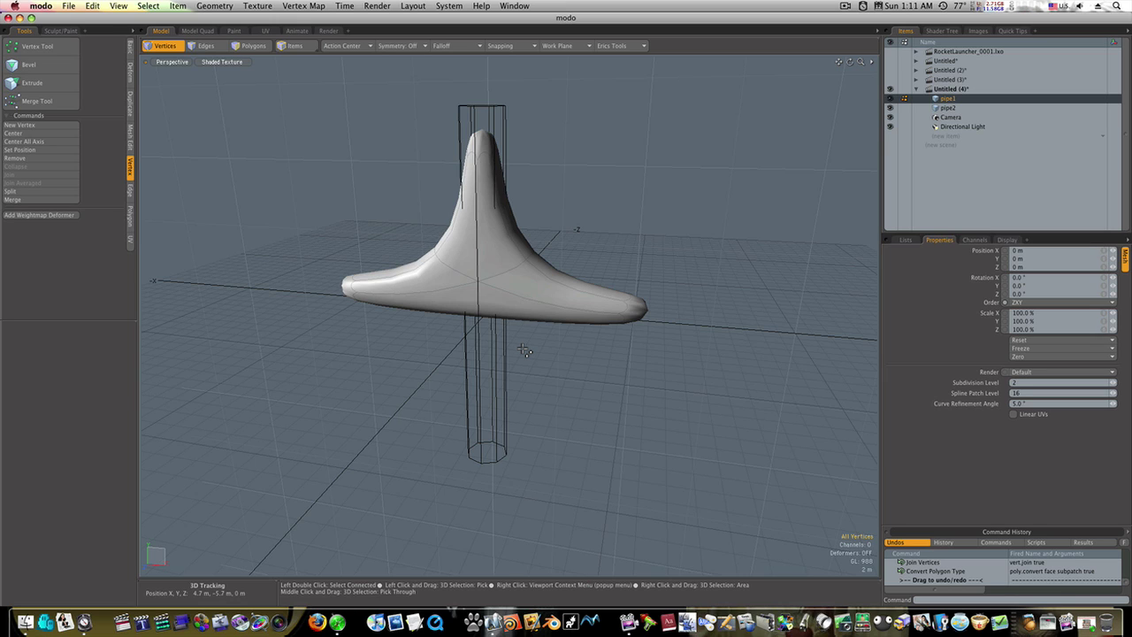
pyautogui.press('Tab')
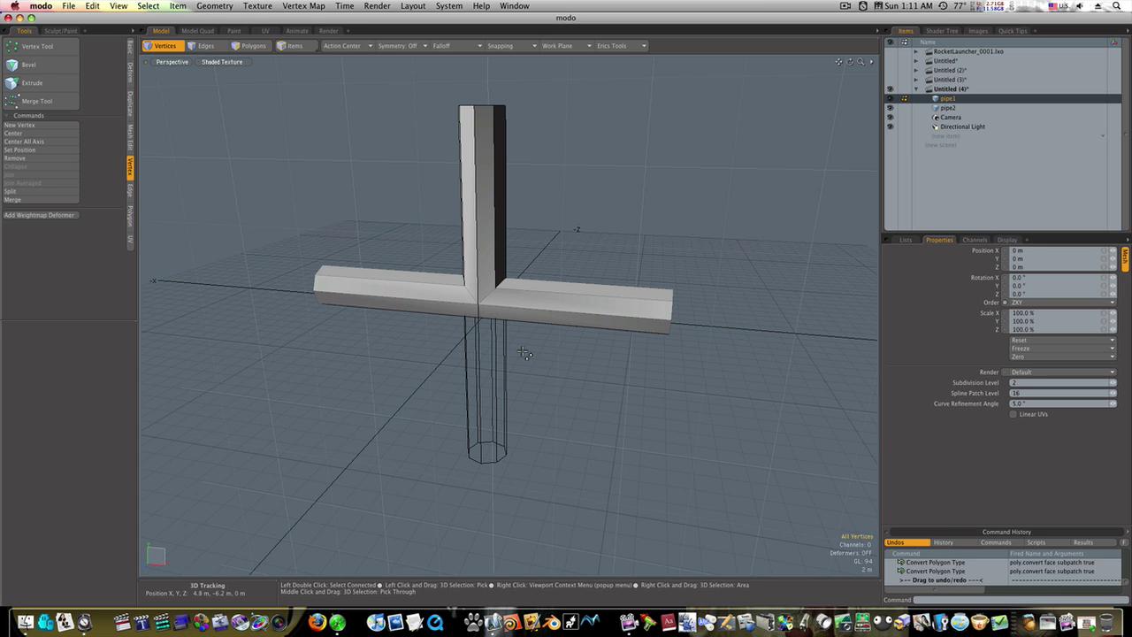
pyautogui.moveTo(523, 345)
pyautogui.keyDown('alt'); pyautogui.mouseDown()
pyautogui.moveTo(576, 338)
pyautogui.moveTo(525, 327)
pyautogui.moveTo(522, 348)
pyautogui.moveTo(533, 336)
pyautogui.mouseUp(); pyautogui.keyUp('alt')
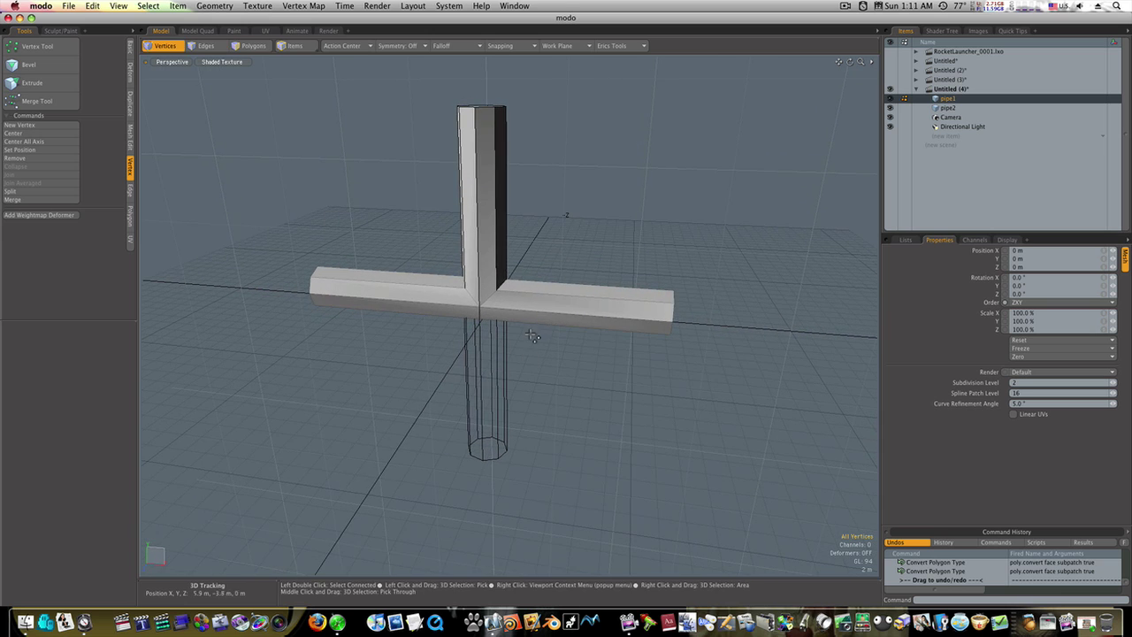
# - Loop Slice the left arm's faces with 2 loops at 2%, sliding them toward its ends
pyautogui.click(252, 45)
pyautogui.moveTo(413, 288)
pyautogui.mouseDown()
pyautogui.moveTo(412, 306)
pyautogui.moveTo(413, 285)
pyautogui.moveTo(477, 304)
pyautogui.mouseUp()
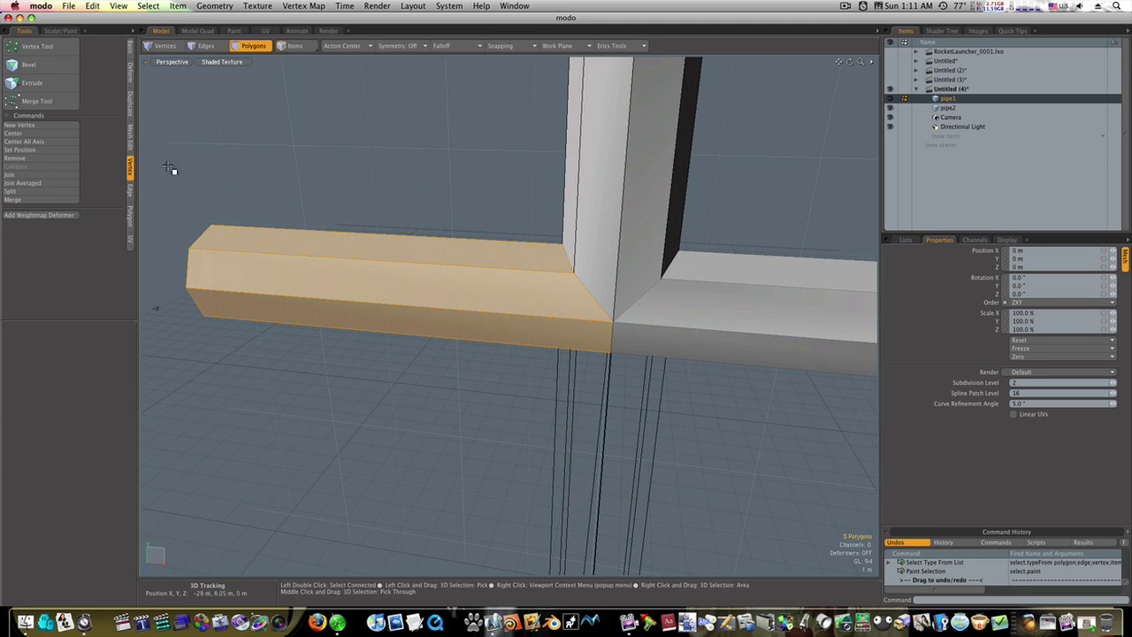
pyautogui.click(130, 140)
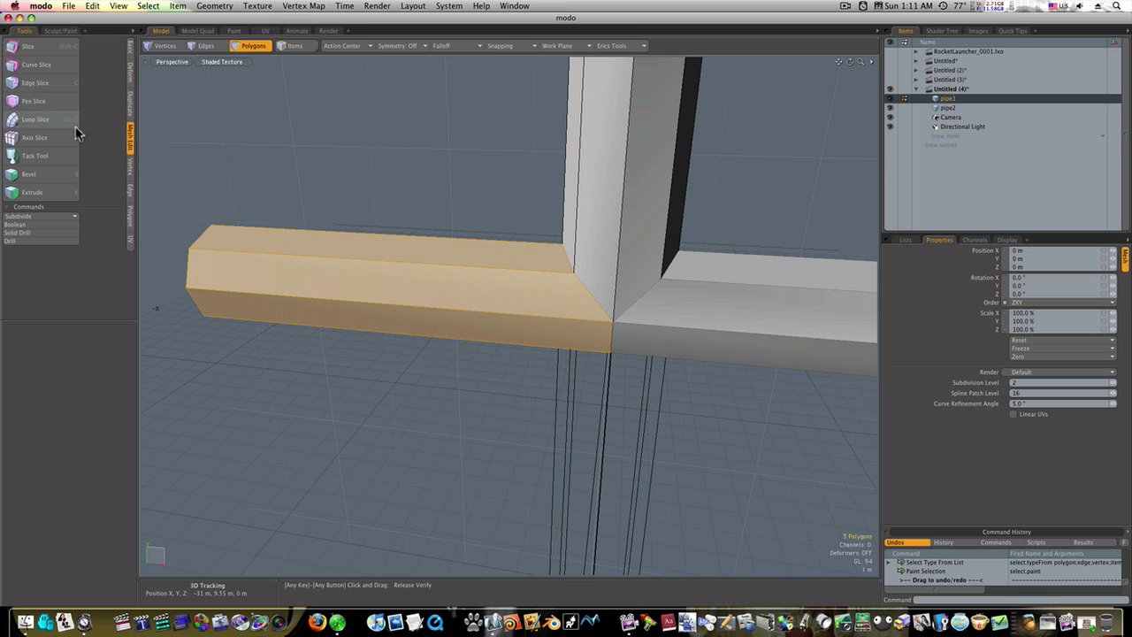
pyautogui.click(36, 119)
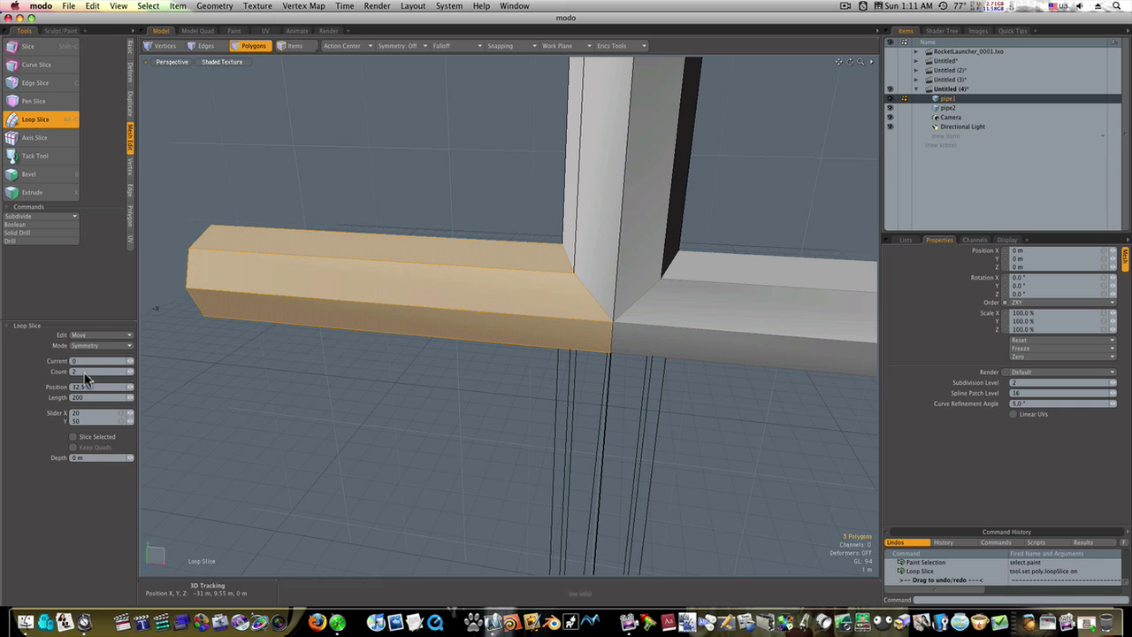
pyautogui.click(376, 281)
pyautogui.moveTo(188, 83); pyautogui.dragTo(196, 83)
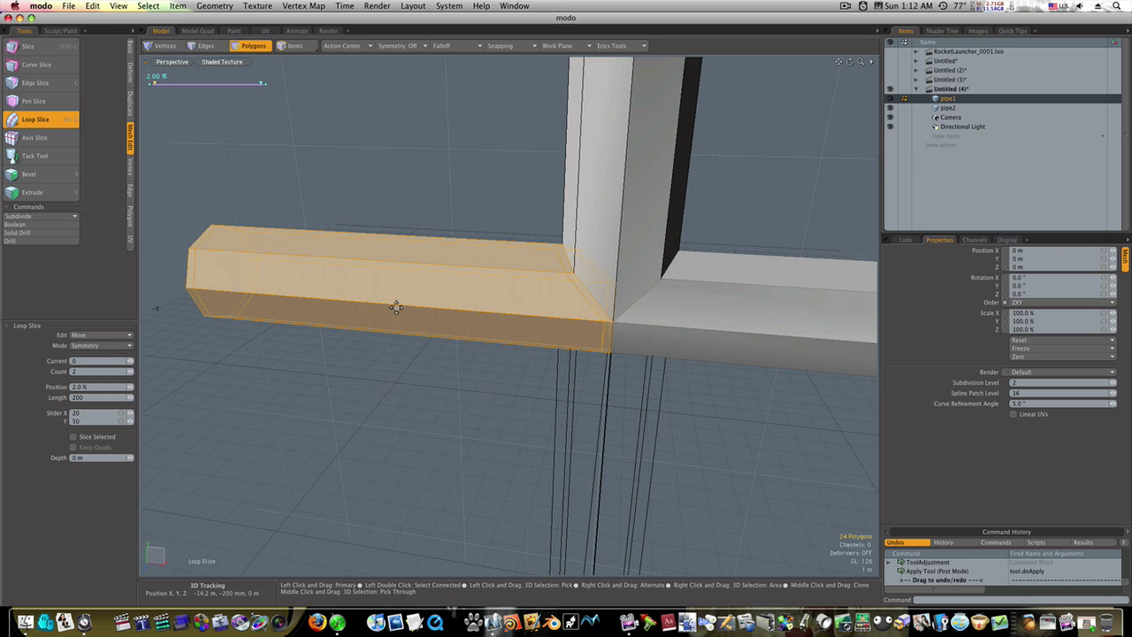
pyautogui.press('space')
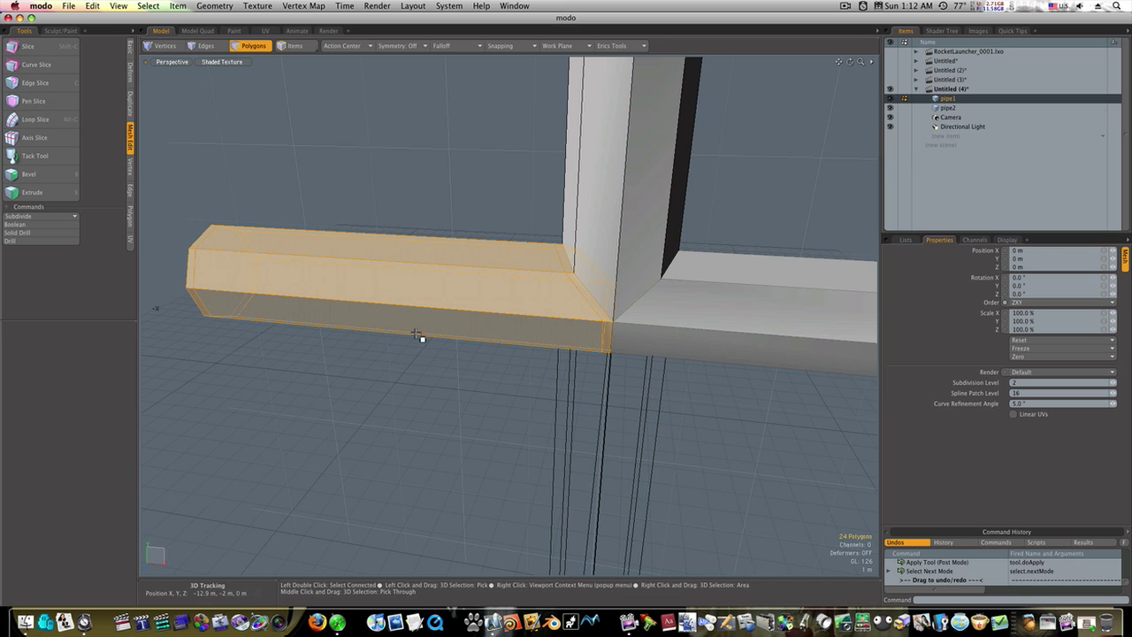
# - Add the same Loop Slice support loops across the right arm's faces
pyautogui.click(415, 349)
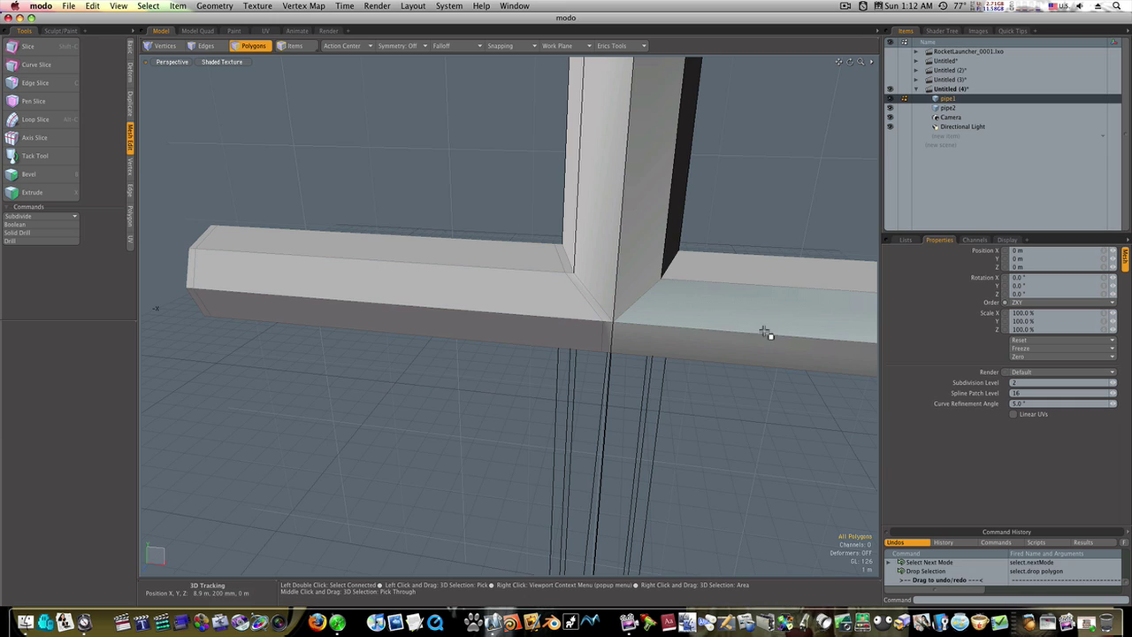
pyautogui.moveTo(764, 366); pyautogui.dragTo(764, 317)
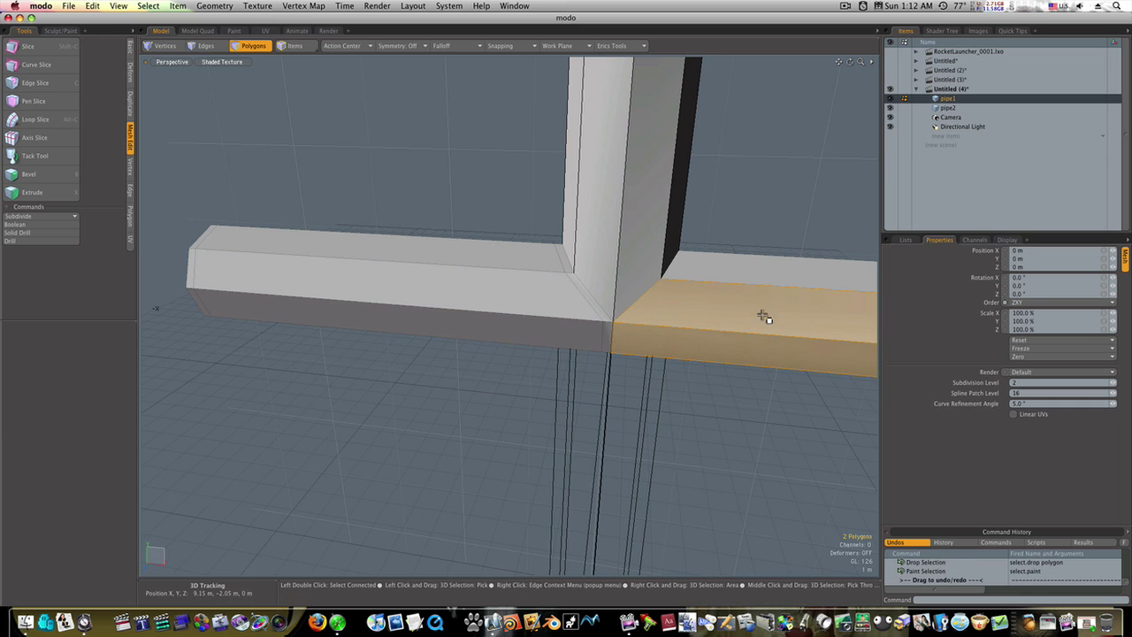
pyautogui.click(41, 122)
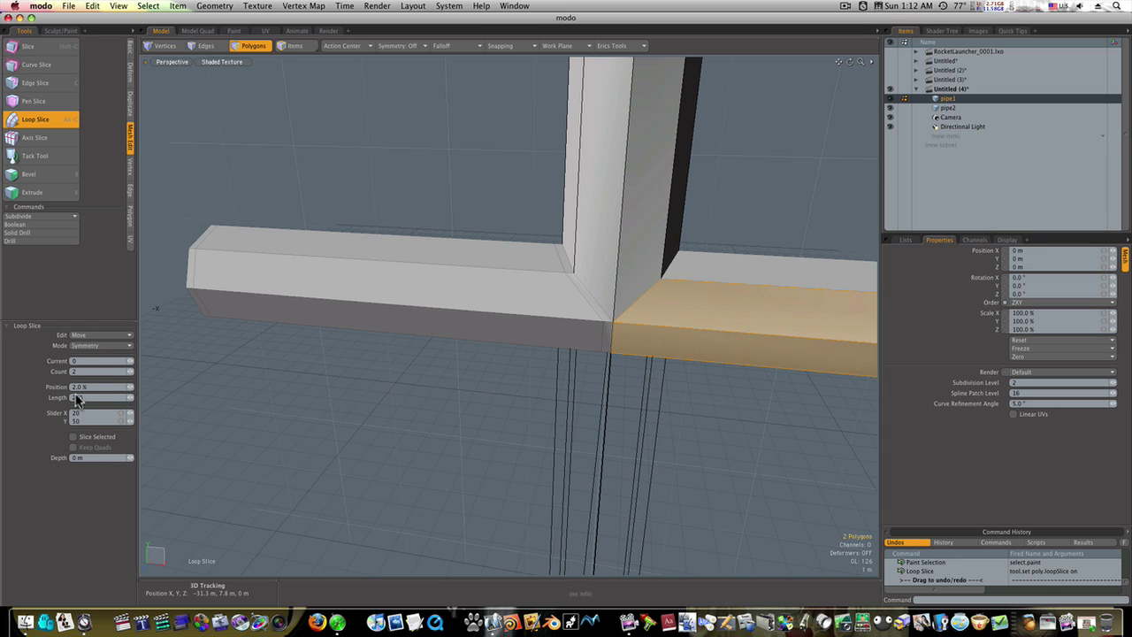
pyautogui.click(646, 307)
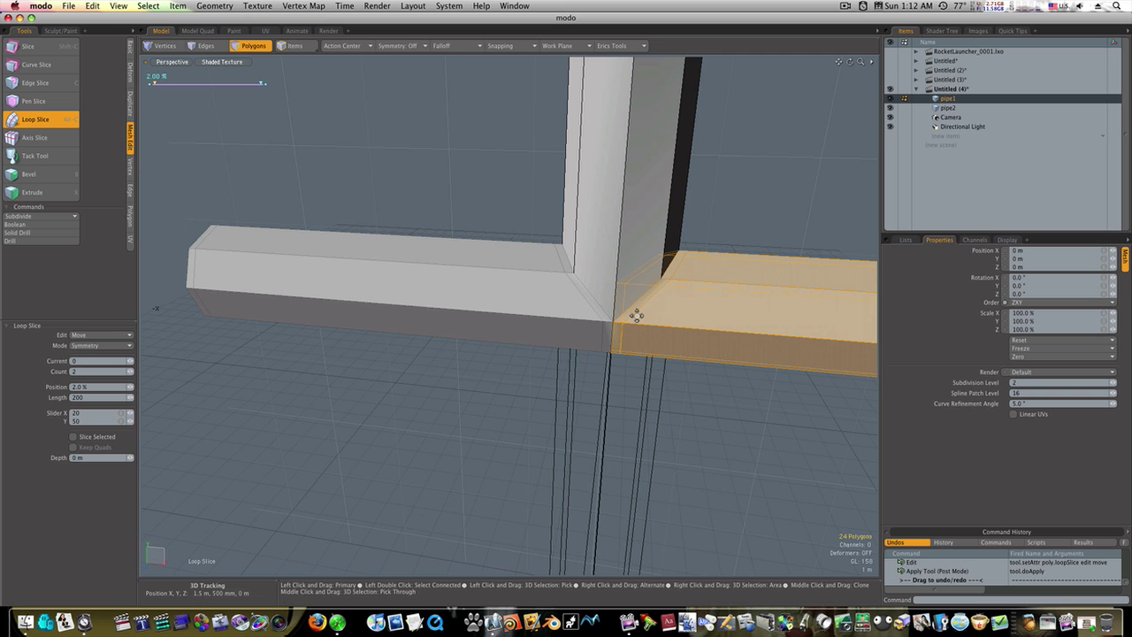
pyautogui.press('space')
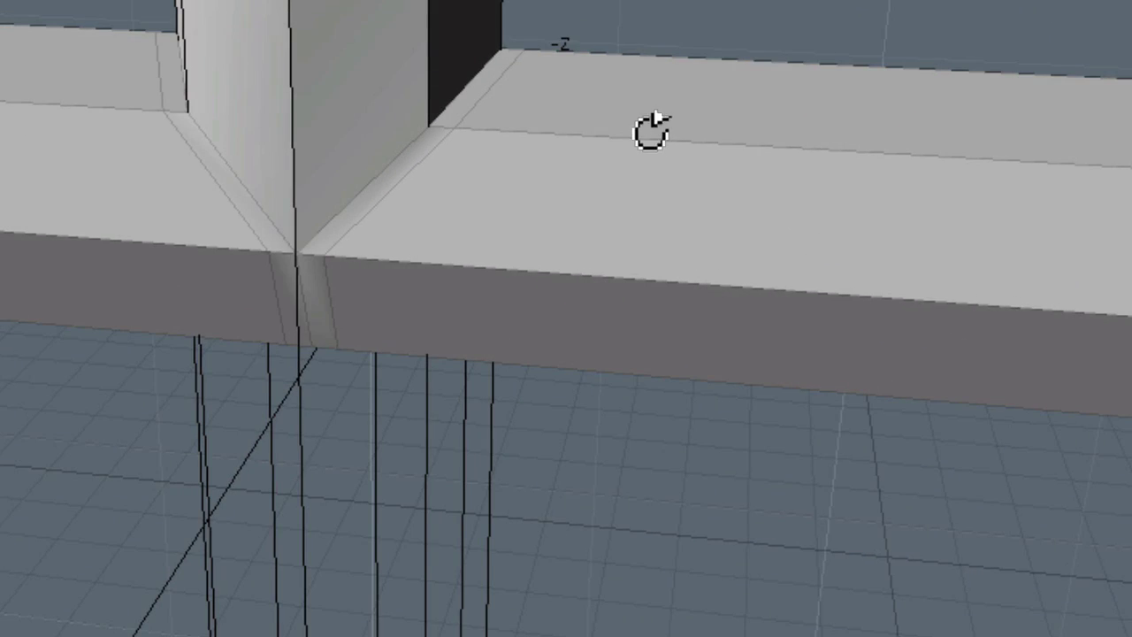
# - Try a loop cut on the vertical pillar, then deselect it and leave it uncut
pyautogui.keyDown('alt'); pyautogui.keyDown('shift'); pyautogui.moveTo(651, 131); pyautogui.dragTo(747, 288); pyautogui.keyUp('shift'); pyautogui.keyUp('alt')
pyautogui.moveTo(601, 132); pyautogui.dragTo(318, 133)
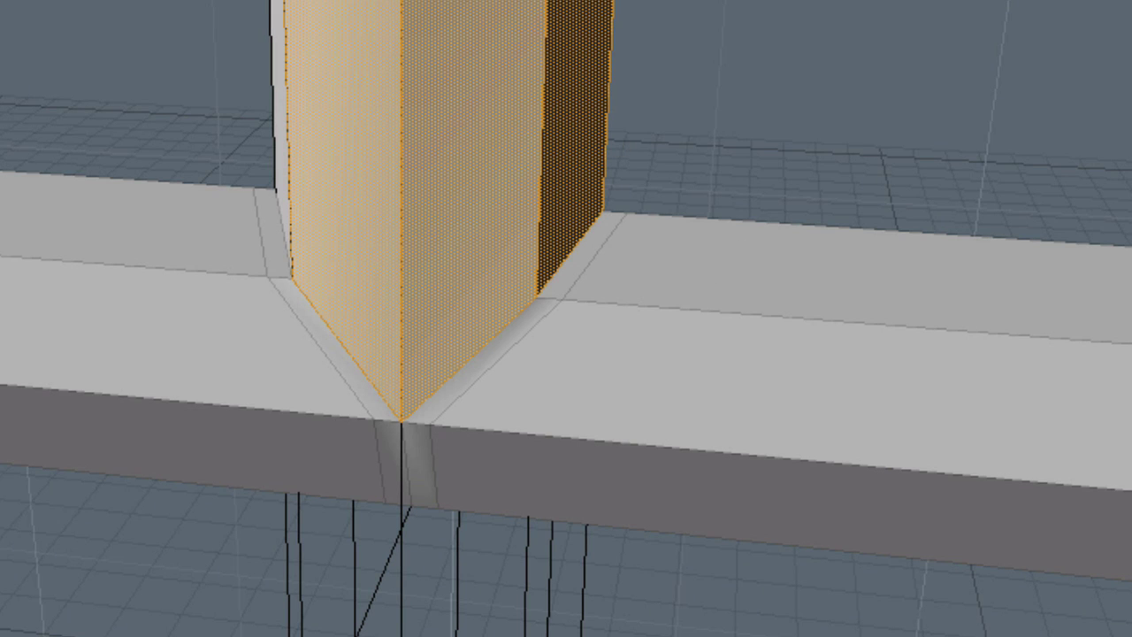
pyautogui.press('b')
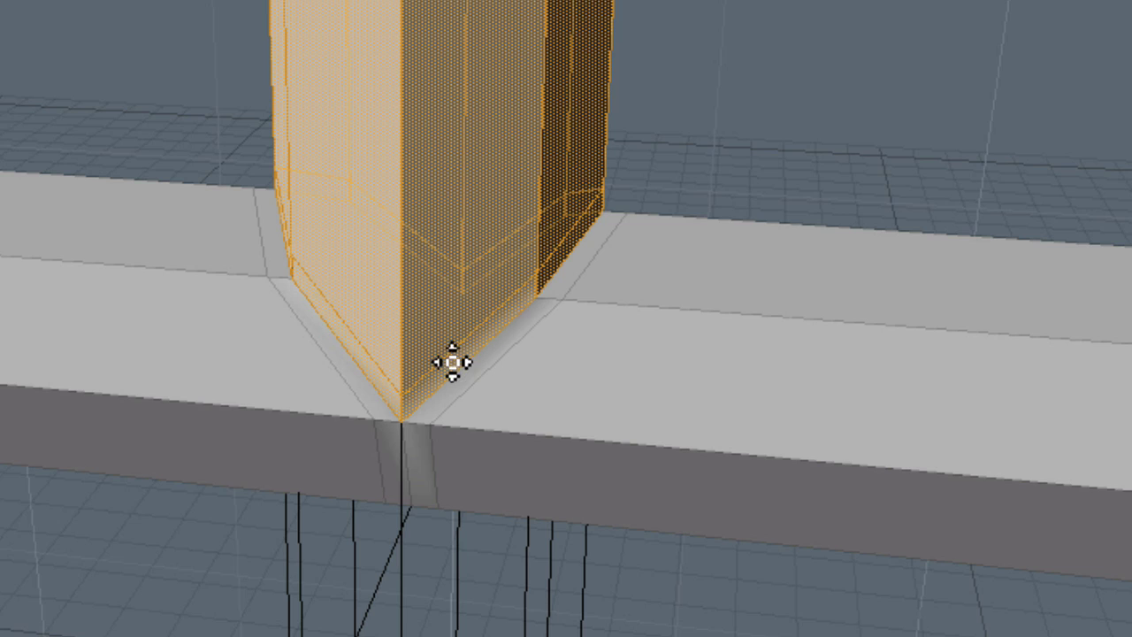
pyautogui.click(727, 115)
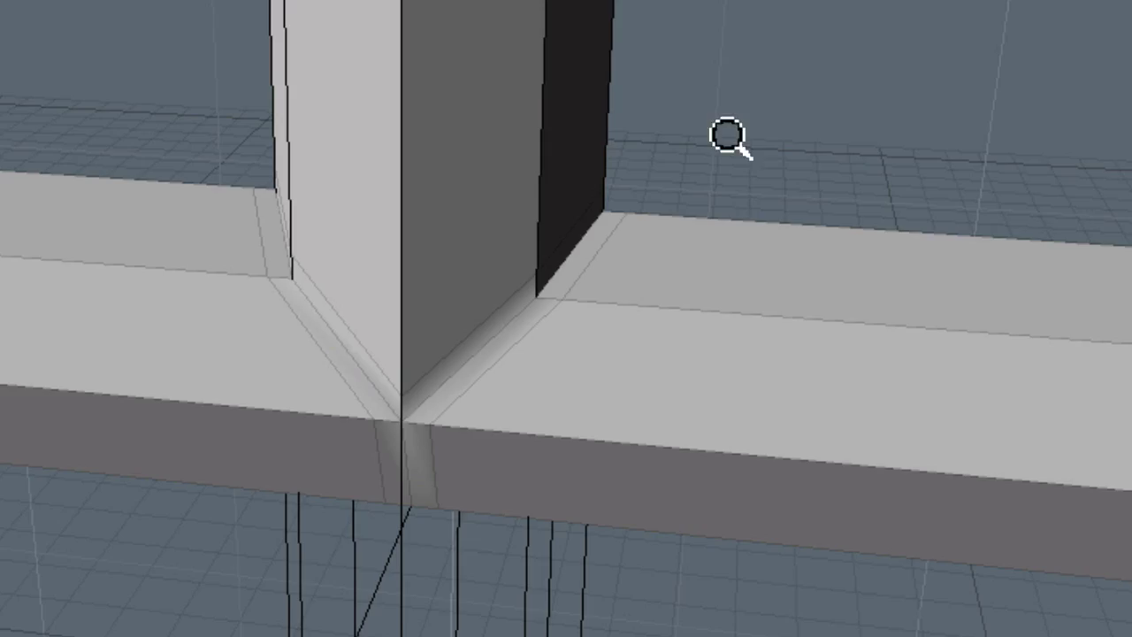
pyautogui.keyDown('ctrl'); pyautogui.keyDown('alt'); pyautogui.moveTo(730, 136); pyautogui.dragTo(430, 118); pyautogui.keyUp('alt'); pyautogui.keyUp('ctrl')
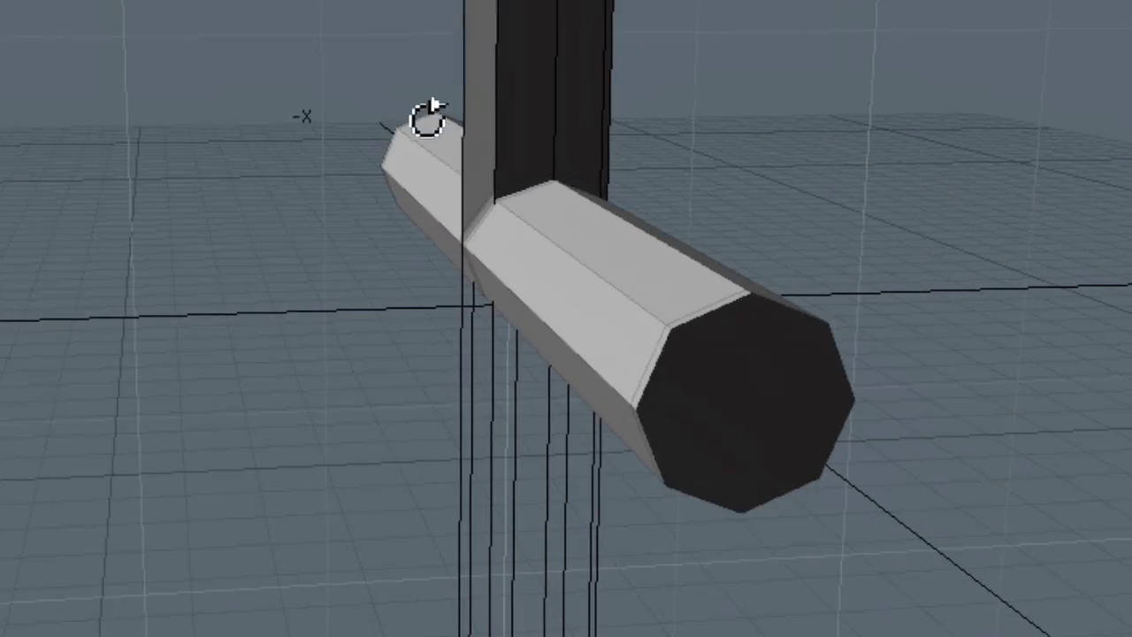
# - Bevel both arms' end caps inward into smaller inset rings
pyautogui.click(705, 376)
pyautogui.keyDown('alt'); pyautogui.moveTo(677, 354); pyautogui.dragTo(793, 374); pyautogui.keyUp('alt')
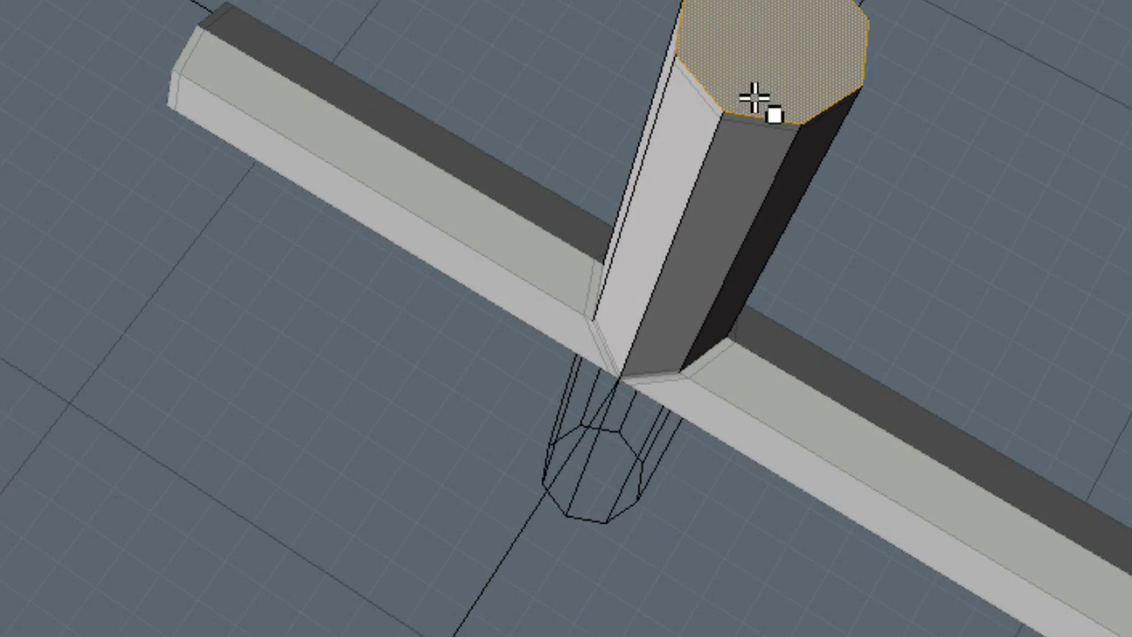
pyautogui.keyDown('alt'); pyautogui.moveTo(752, 100); pyautogui.dragTo(109, 397); pyautogui.keyUp('alt')
pyautogui.keyDown('shift'); pyautogui.click(146, 328); pyautogui.keyUp('shift')
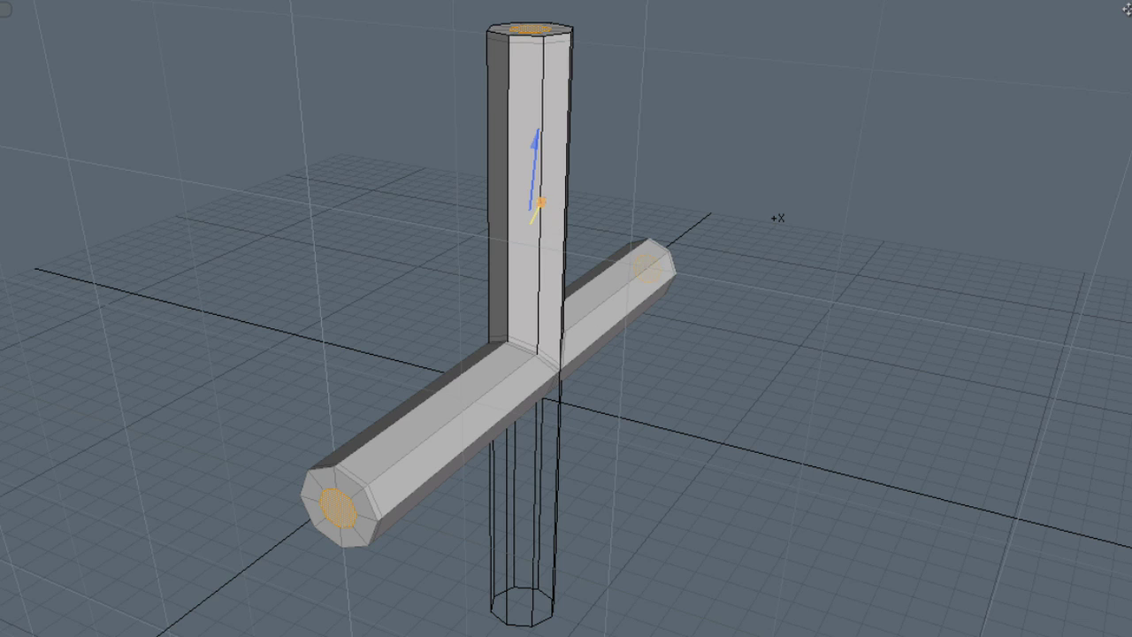
pyautogui.moveTo(541, 202); pyautogui.dragTo(537, 158)
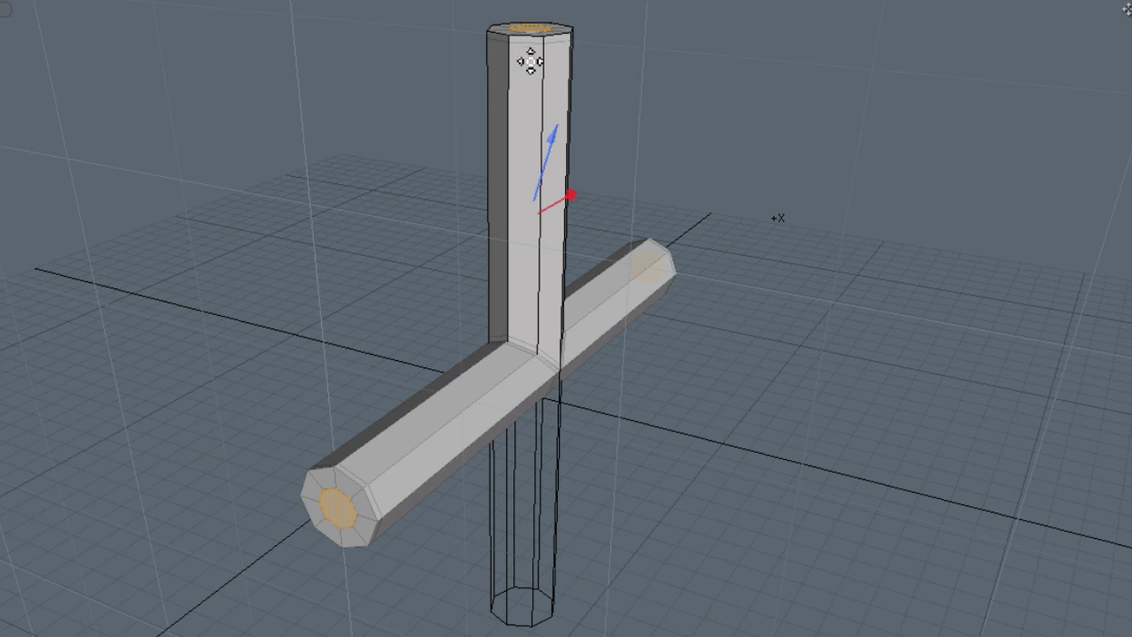
pyautogui.moveTo(560, 144); pyautogui.dragTo(542, 166)
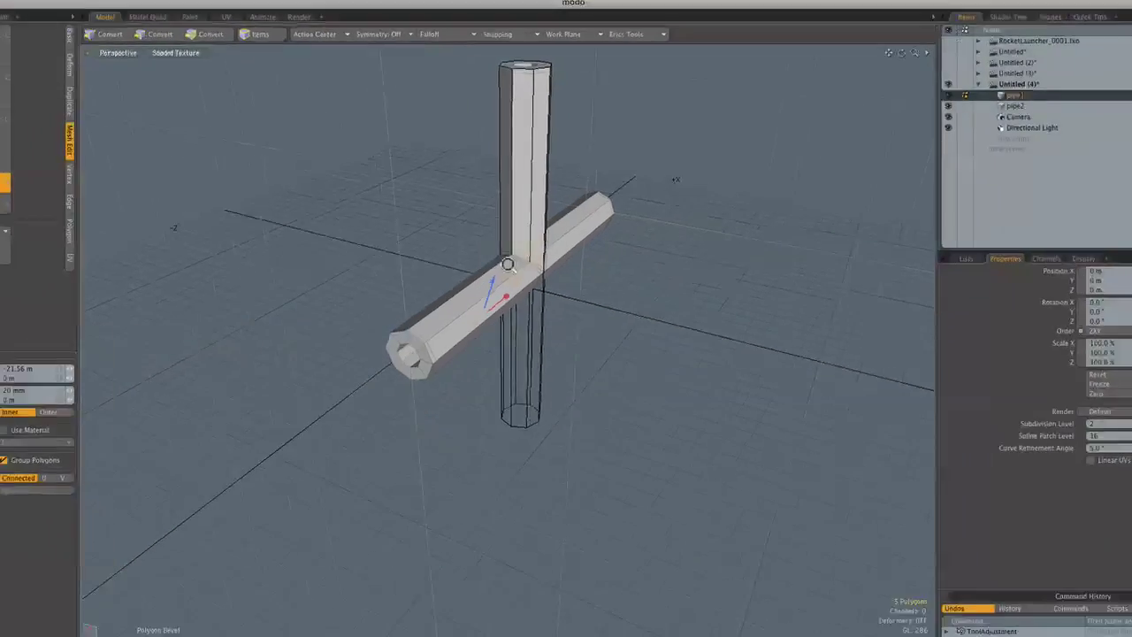
pyautogui.scroll(5, 488, 340)
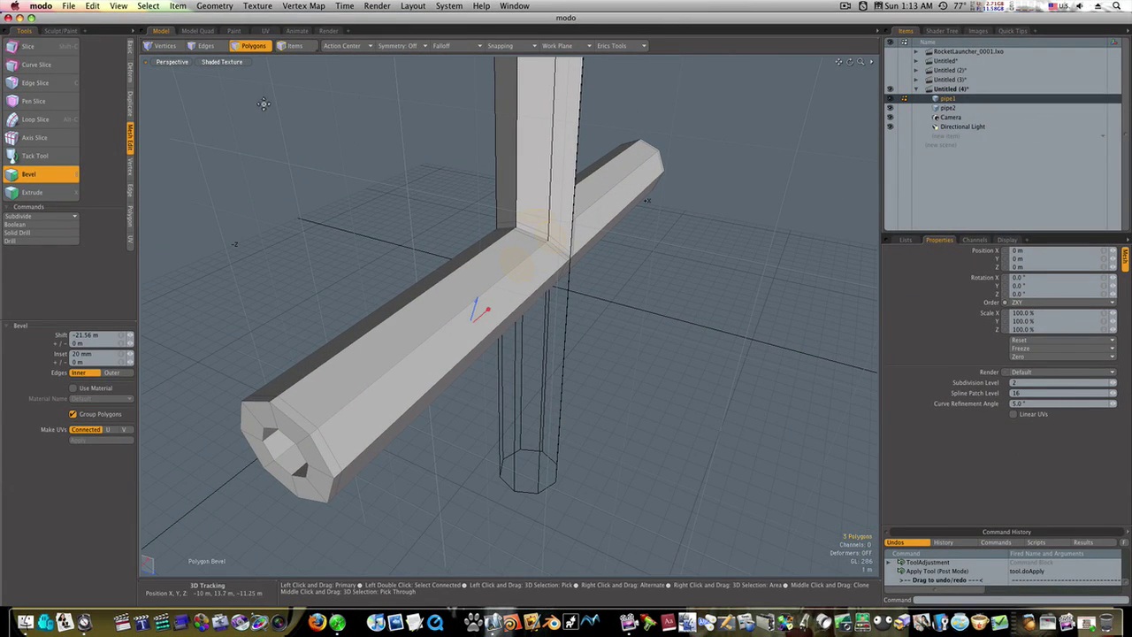
pyautogui.press('space')
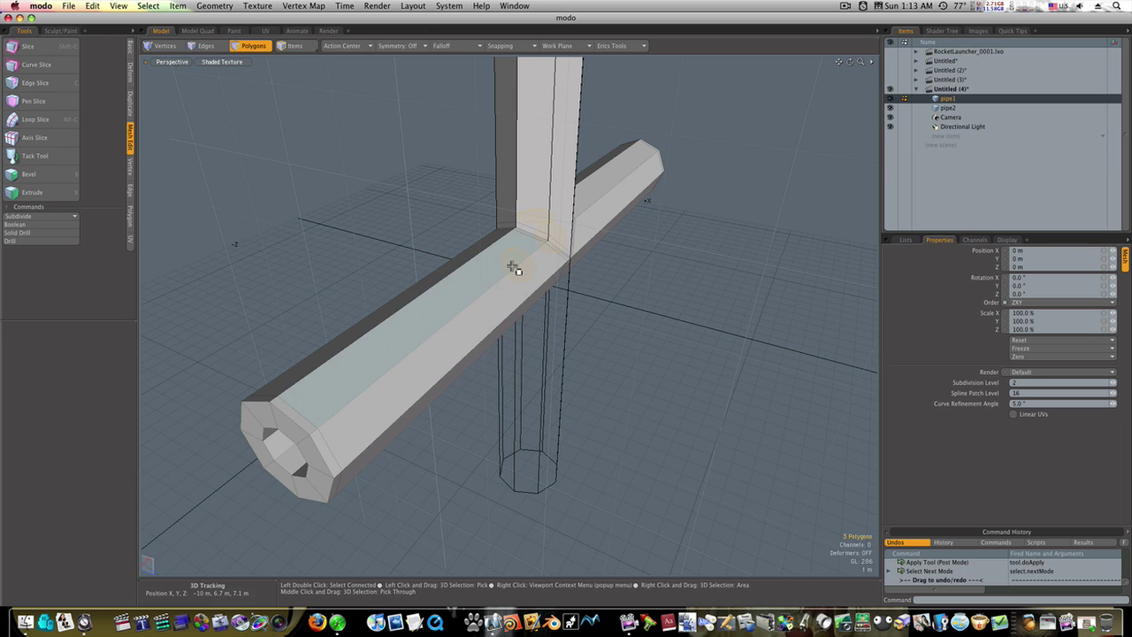
# - Delete the selected junction polygons using Edit > Delete
pyautogui.click(88, 6)
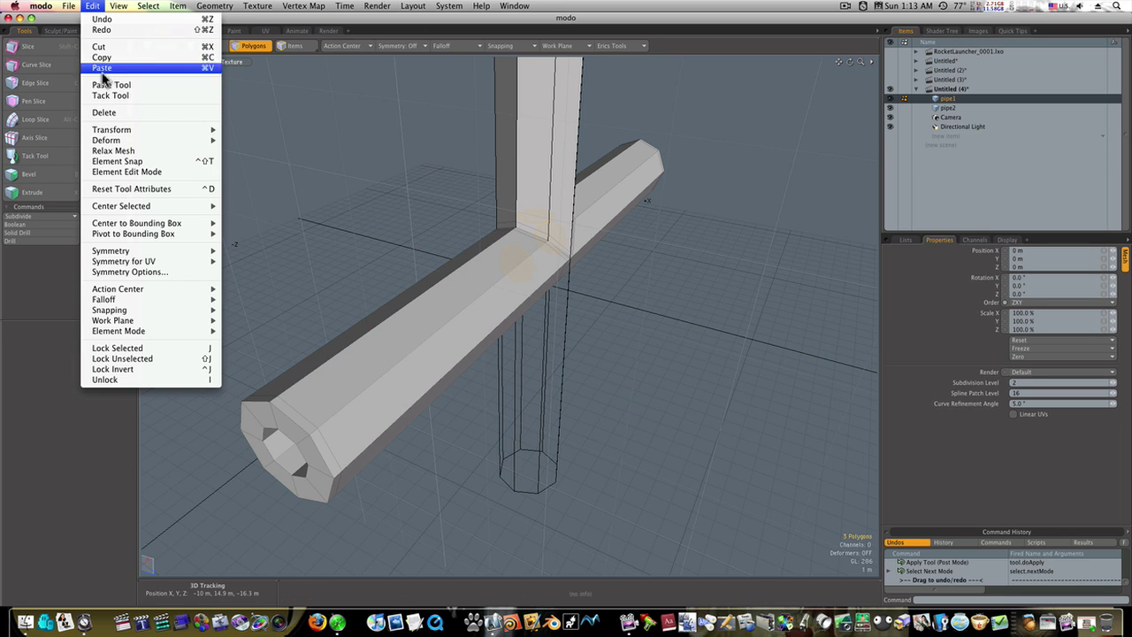
pyautogui.click(110, 113)
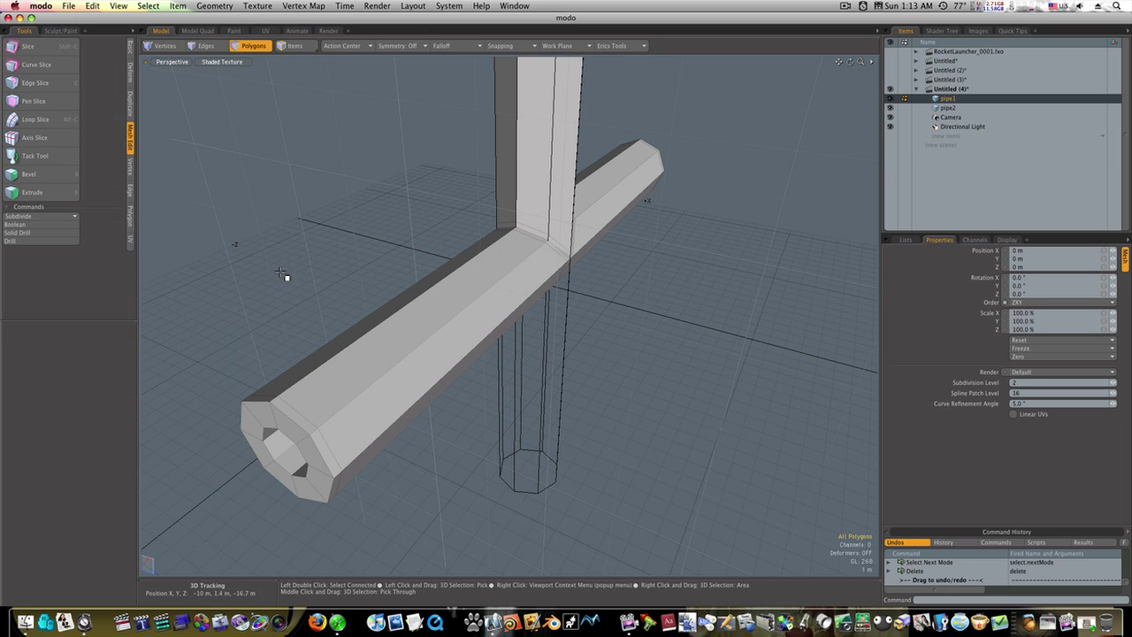
pyautogui.keyDown('alt'); pyautogui.moveTo(389, 311); pyautogui.dragTo(524, 315); pyautogui.keyUp('alt')
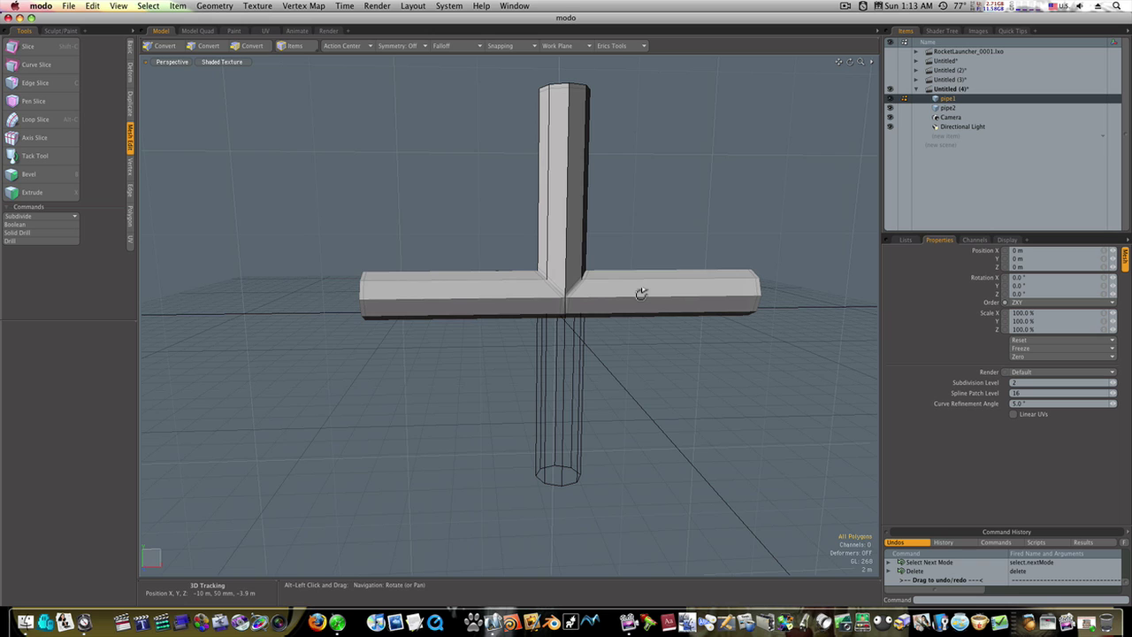
# - Enable subdivision surfaces and Loop Slice the right pipe end's rim faces at 25%
pyautogui.press('Tab')
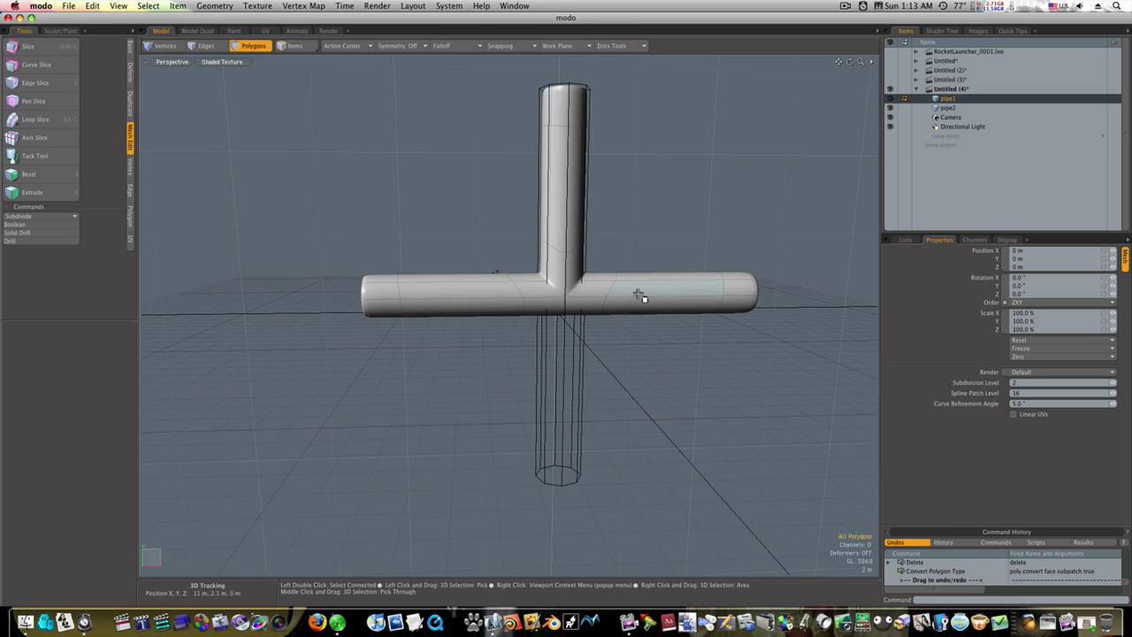
pyautogui.keyDown('alt'); pyautogui.moveTo(639, 294); pyautogui.dragTo(498, 283); pyautogui.keyUp('alt')
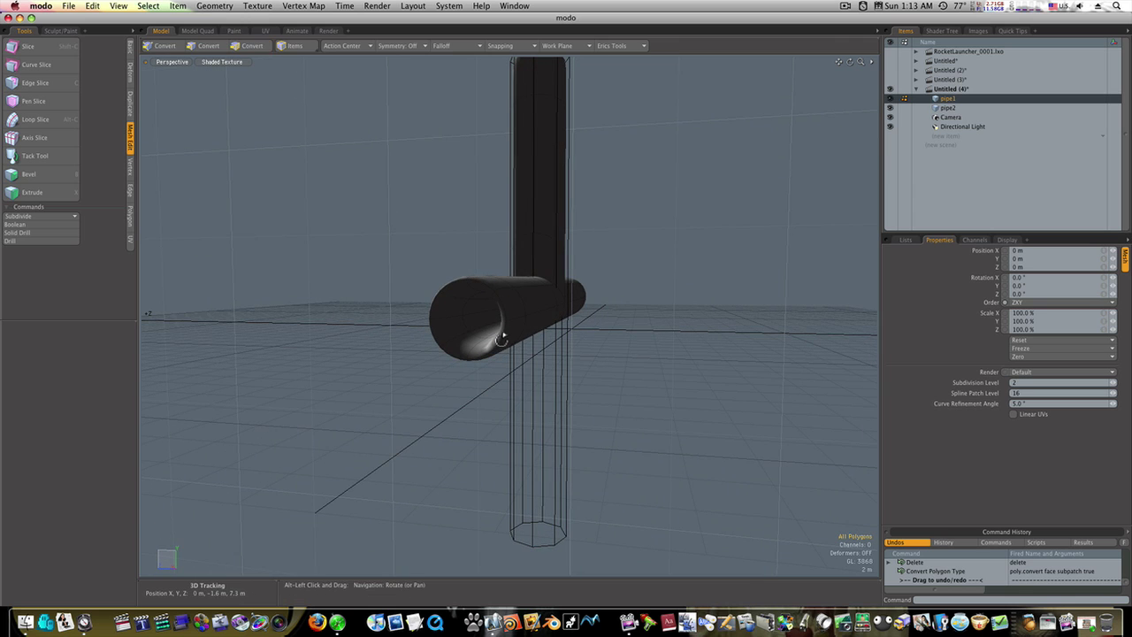
pyautogui.press('3')
pyautogui.scroll(4, 464, 350)
pyautogui.moveTo(473, 338)
pyautogui.mouseDown()
pyautogui.moveTo(468, 321)
pyautogui.moveTo(471, 330)
pyautogui.mouseUp()
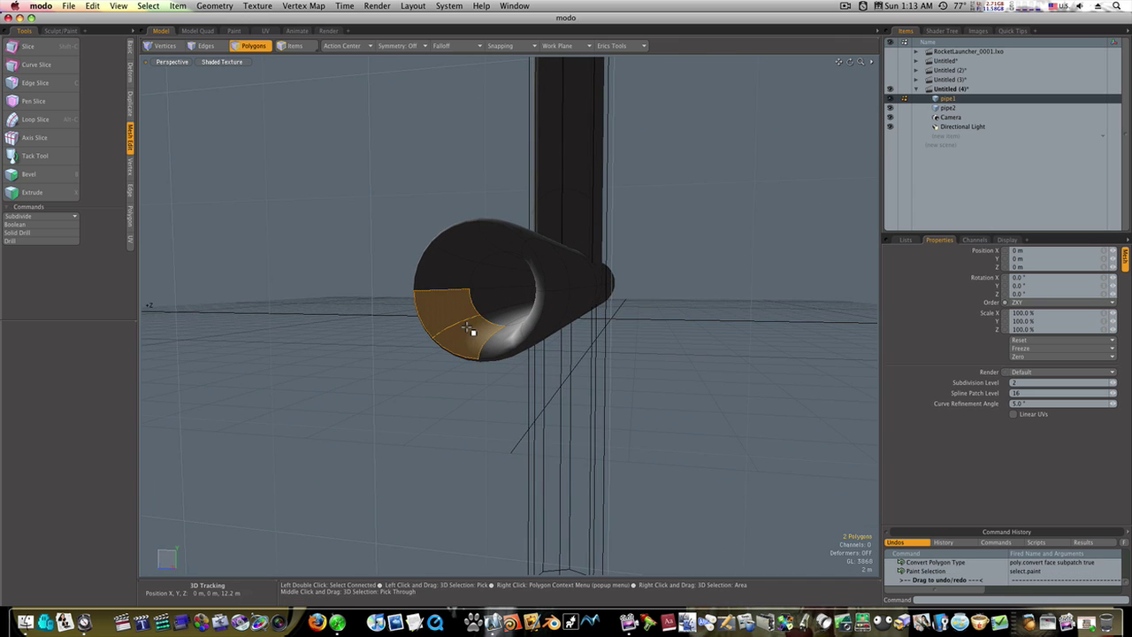
pyautogui.click(53, 119)
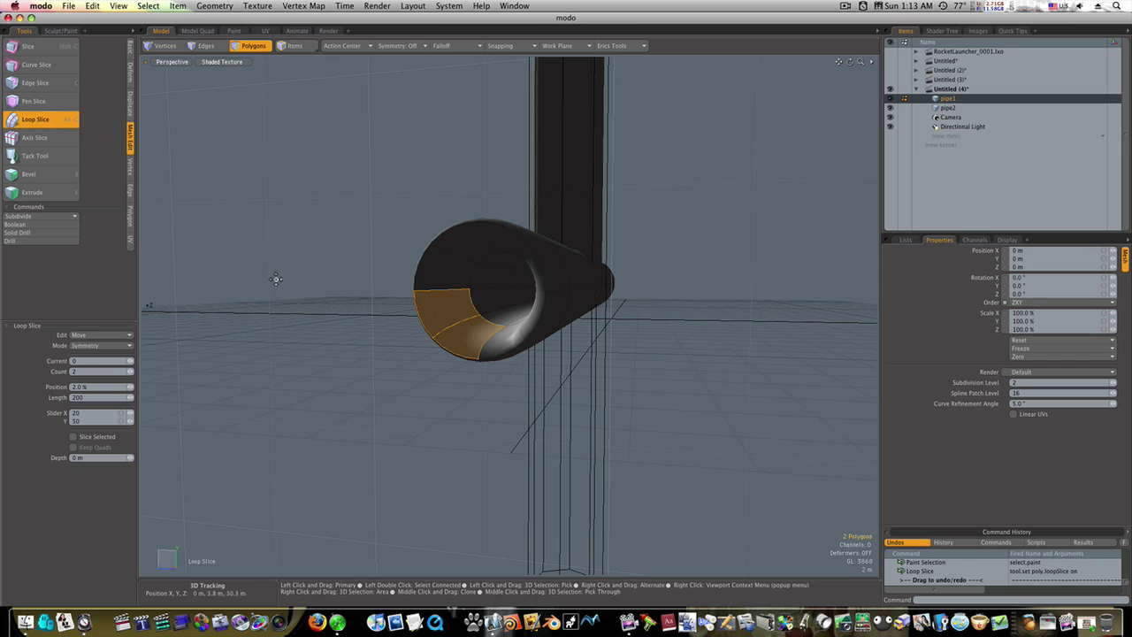
pyautogui.click(276, 279)
pyautogui.moveTo(275, 279); pyautogui.dragTo(355, 336)
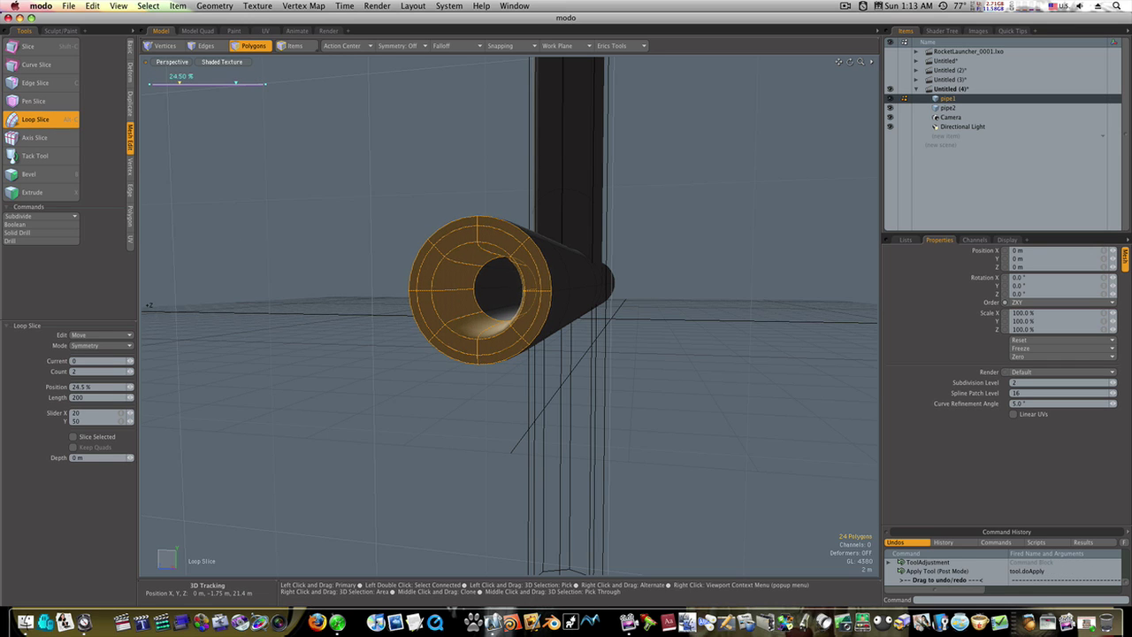
pyautogui.press('space')
# - Add Loop Slice support loops around the rim of the other horizontal pipe end
pyautogui.click(336, 351)
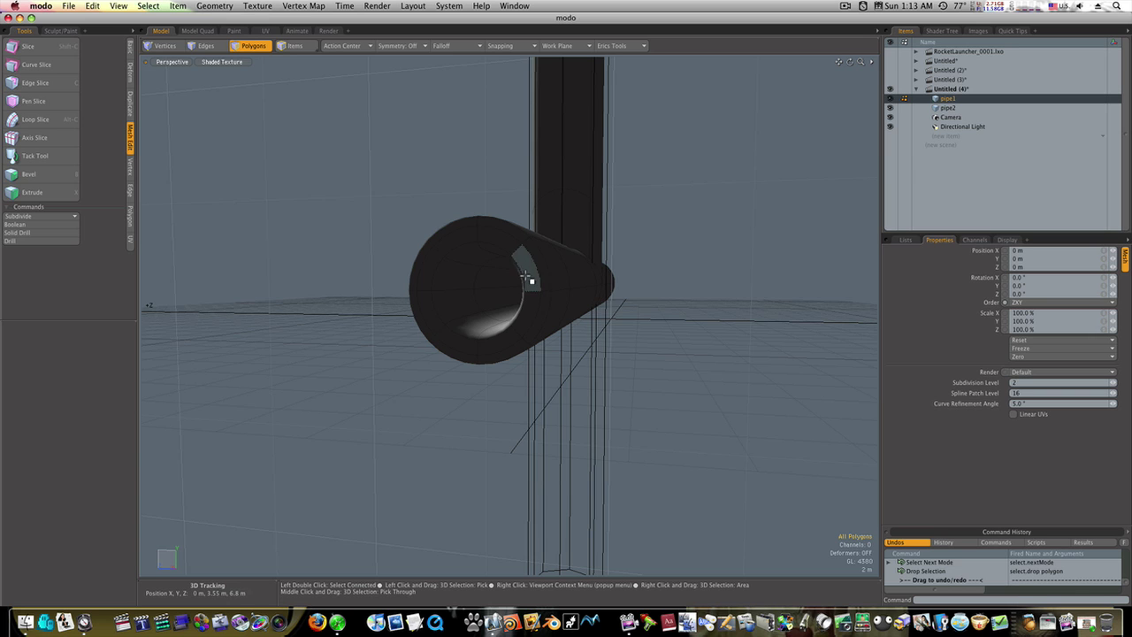
pyautogui.keyDown('alt'); pyautogui.moveTo(526, 279); pyautogui.dragTo(233, 275); pyautogui.keyUp('alt')
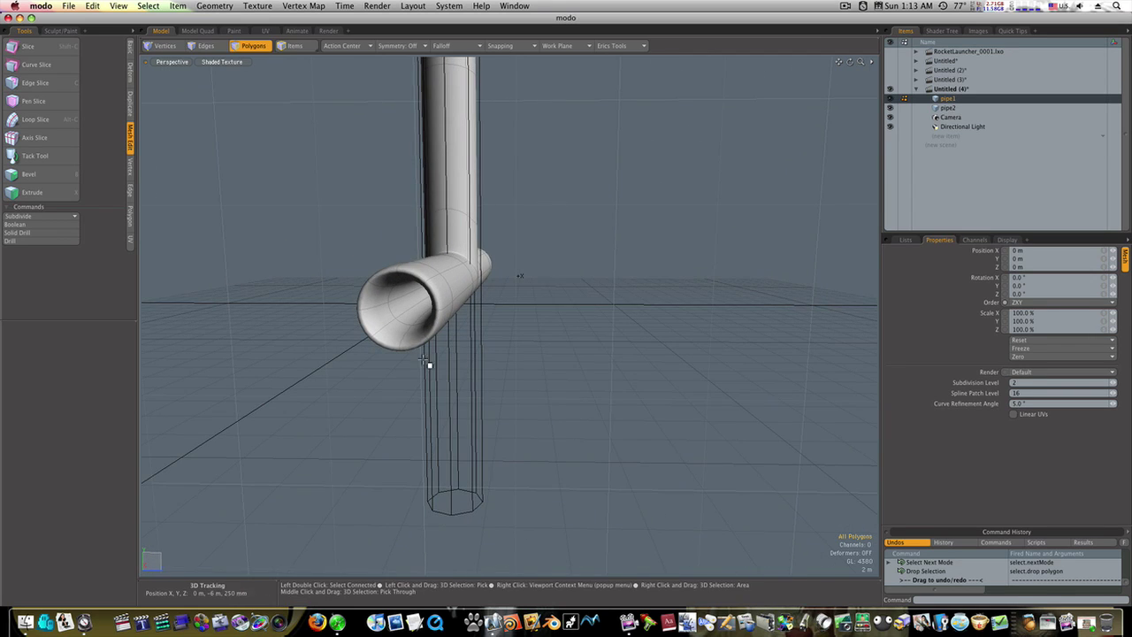
pyautogui.moveTo(406, 341); pyautogui.dragTo(389, 330)
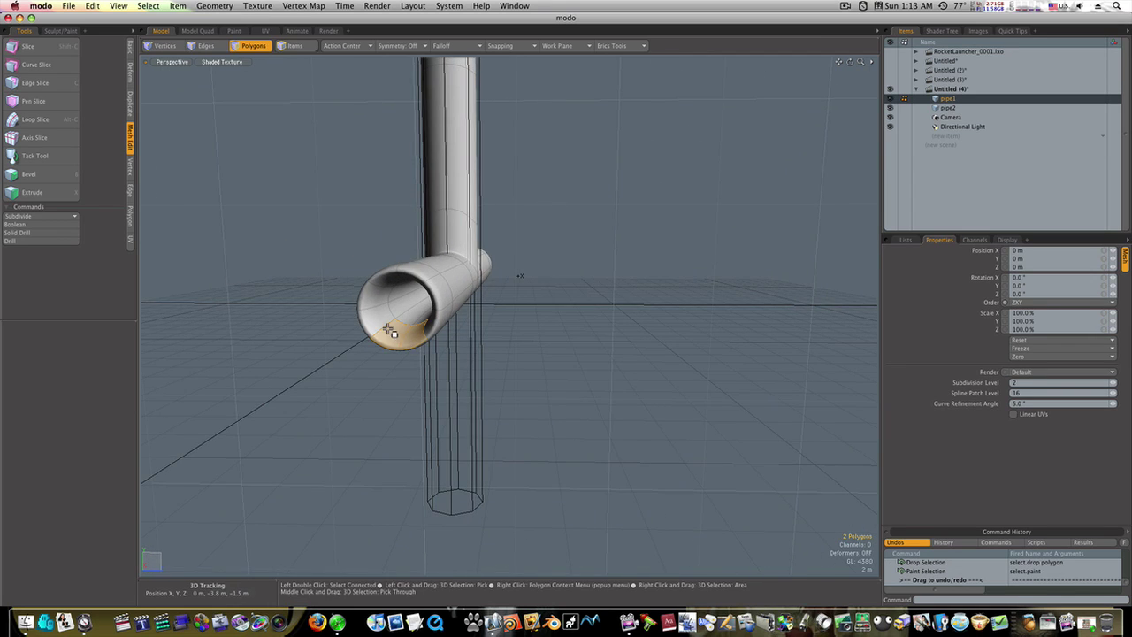
pyautogui.click(33, 120)
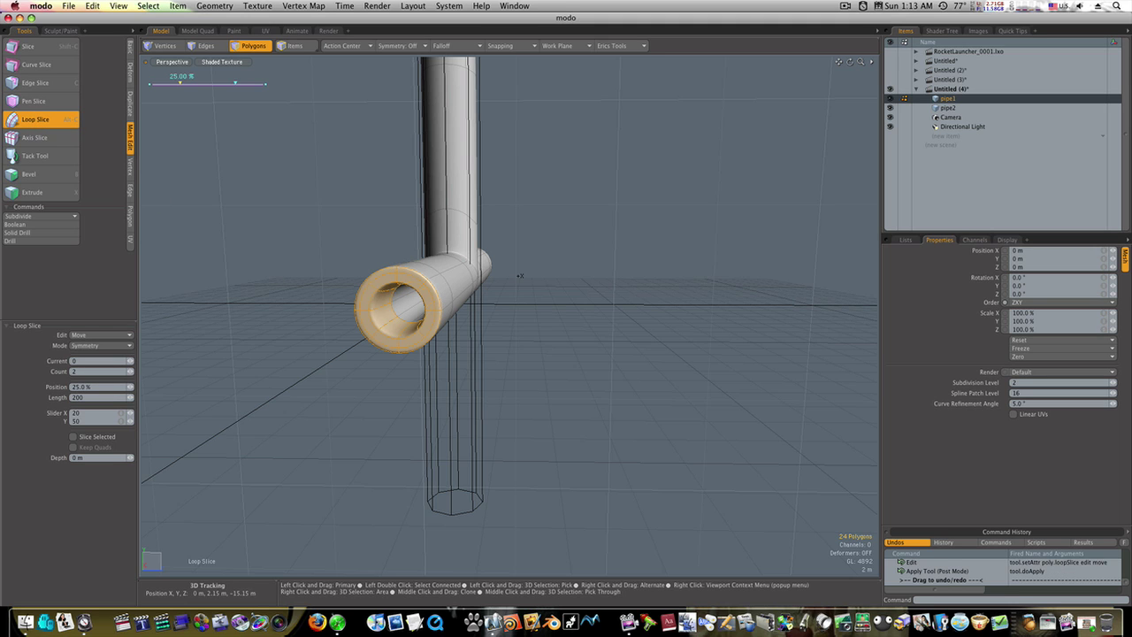
pyautogui.press('space')
pyautogui.click(277, 298)
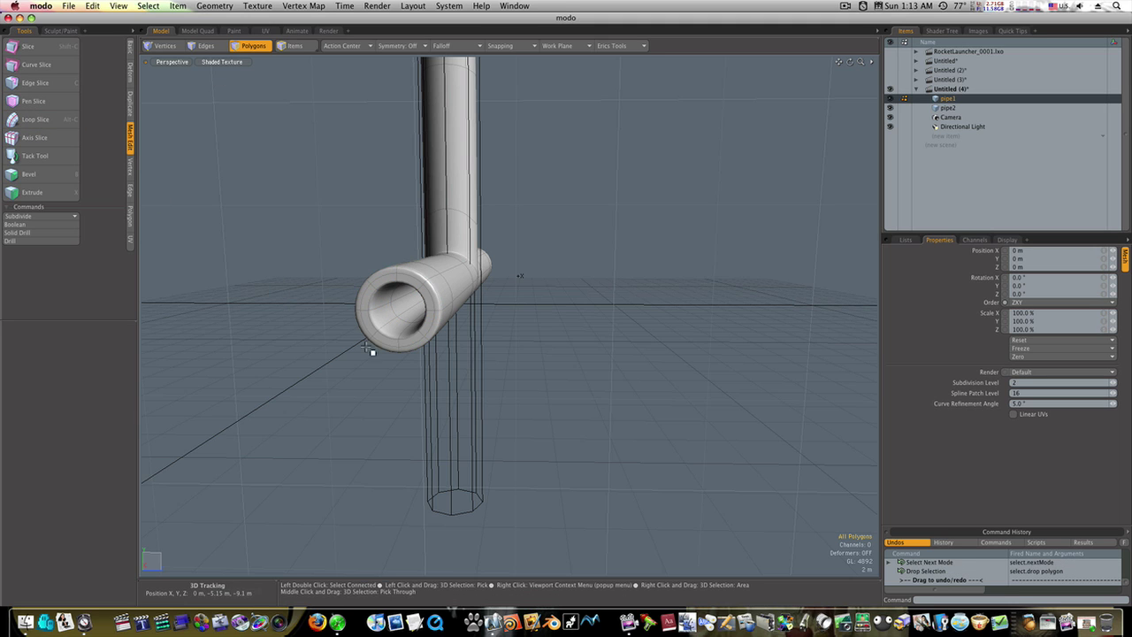
# - Add Loop Slice support loops around the upright pipe's flared opening
pyautogui.moveTo(430, 321)
pyautogui.keyDown('alt'); pyautogui.mouseDown()
pyautogui.moveTo(505, 316)
pyautogui.moveTo(480, 318)
pyautogui.moveTo(479, 341)
pyautogui.moveTo(513, 280)
pyautogui.moveTo(495, 247)
pyautogui.mouseUp(); pyautogui.keyUp('alt')
pyautogui.press('3')
pyautogui.moveTo(300, 204); pyautogui.dragTo(288, 236)
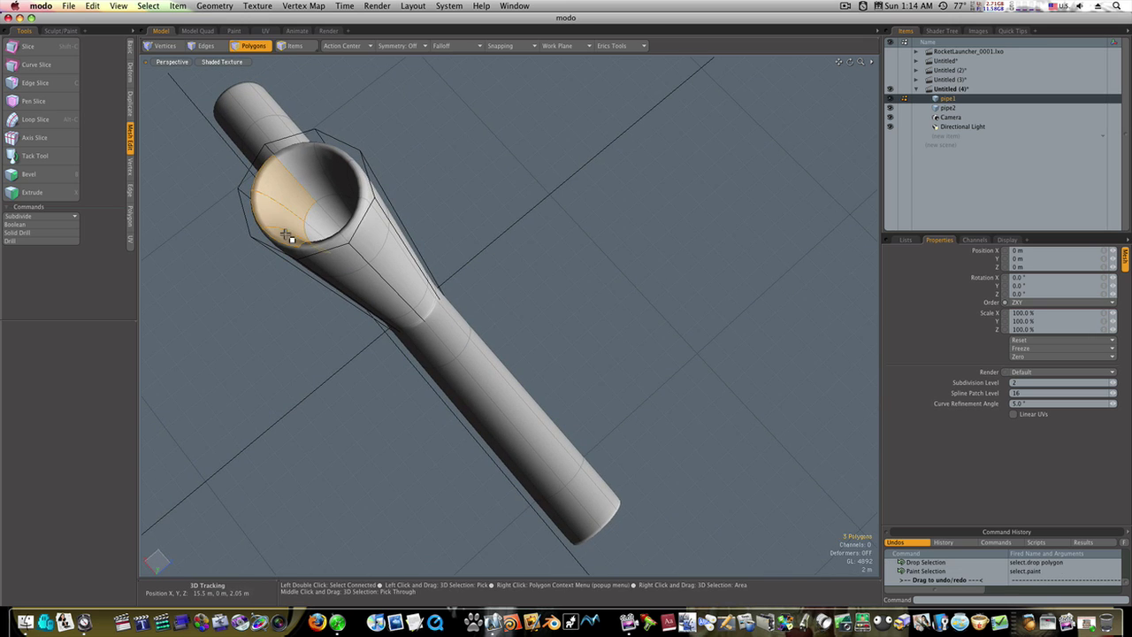
pyautogui.click(60, 128)
pyautogui.press('space')
pyautogui.click(169, 201)
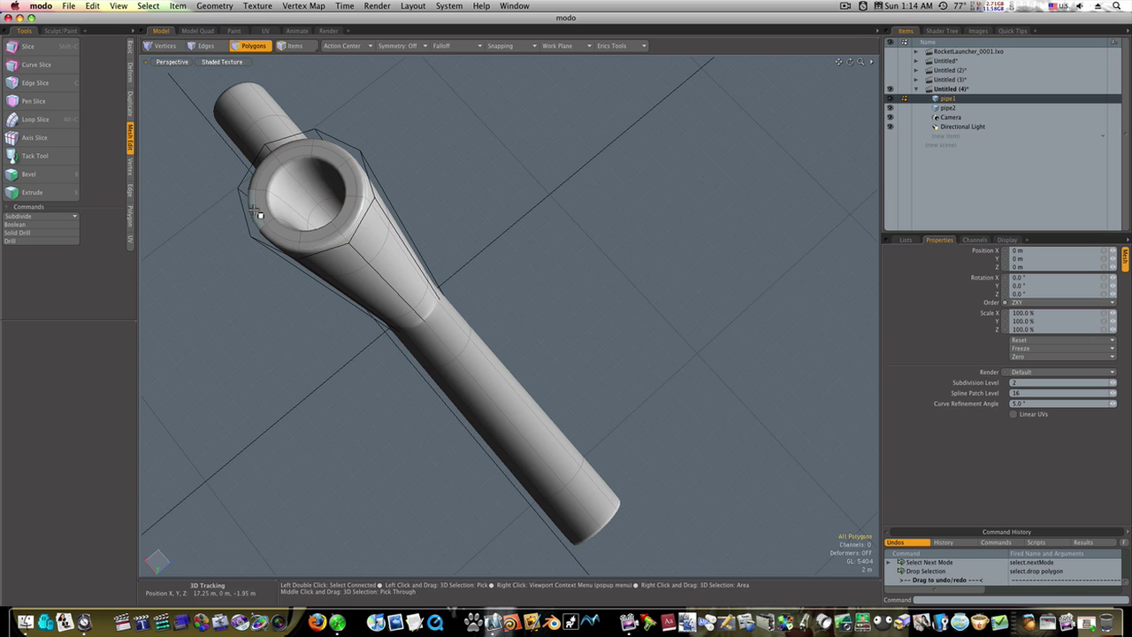
pyautogui.keyDown('alt'); pyautogui.moveTo(261, 228); pyautogui.dragTo(419, 291); pyautogui.keyUp('alt')
pyautogui.scroll(-5, 380, 344)
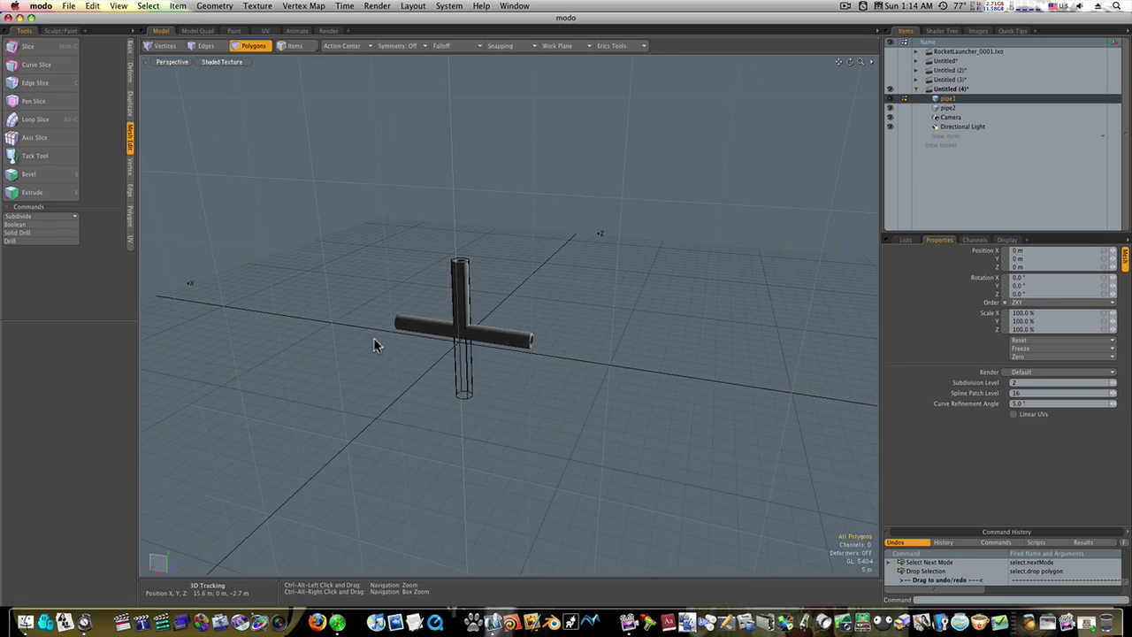
# - Subdivide pipe1's polygons with the D key to make the T-pipe denser and rounder
pyautogui.moveTo(379, 344)
pyautogui.keyDown('alt'); pyautogui.mouseDown()
pyautogui.moveTo(412, 326)
pyautogui.moveTo(450, 336)
pyautogui.moveTo(290, 374)
pyautogui.moveTo(225, 355)
pyautogui.moveTo(210, 333)
pyautogui.moveTo(460, 323)
pyautogui.moveTo(445, 328)
pyautogui.moveTo(488, 339)
pyautogui.mouseUp(); pyautogui.keyUp('alt')
pyautogui.scroll(5, 492, 330)
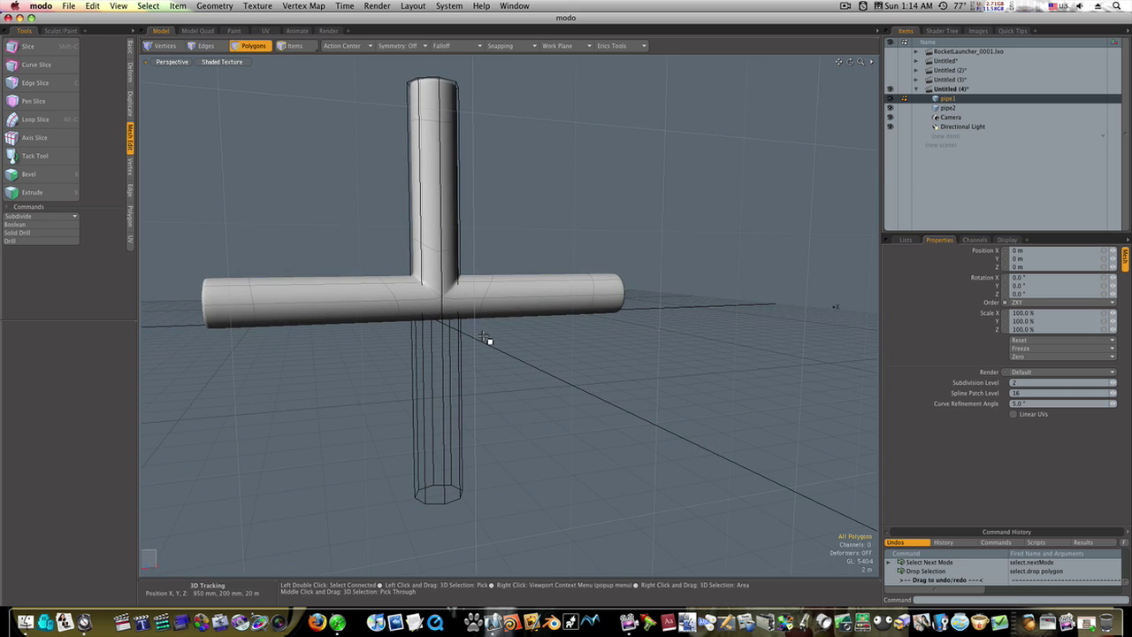
pyautogui.press('d')
pyautogui.press('d')
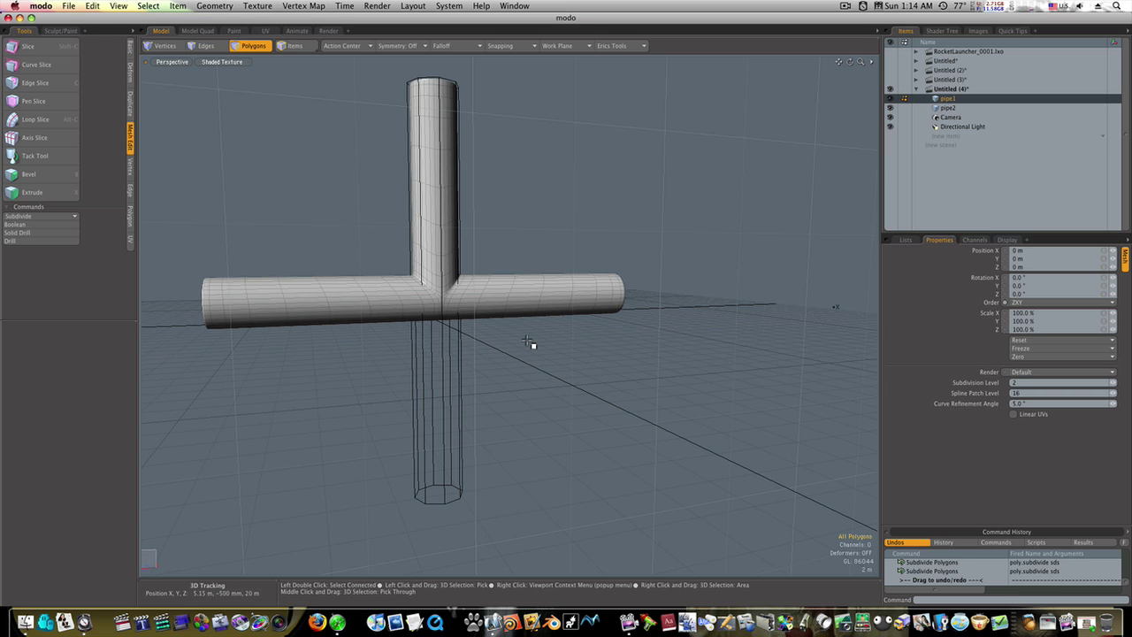
pyautogui.keyDown('alt'); pyautogui.moveTo(534, 336); pyautogui.dragTo(653, 336); pyautogui.keyUp('alt')
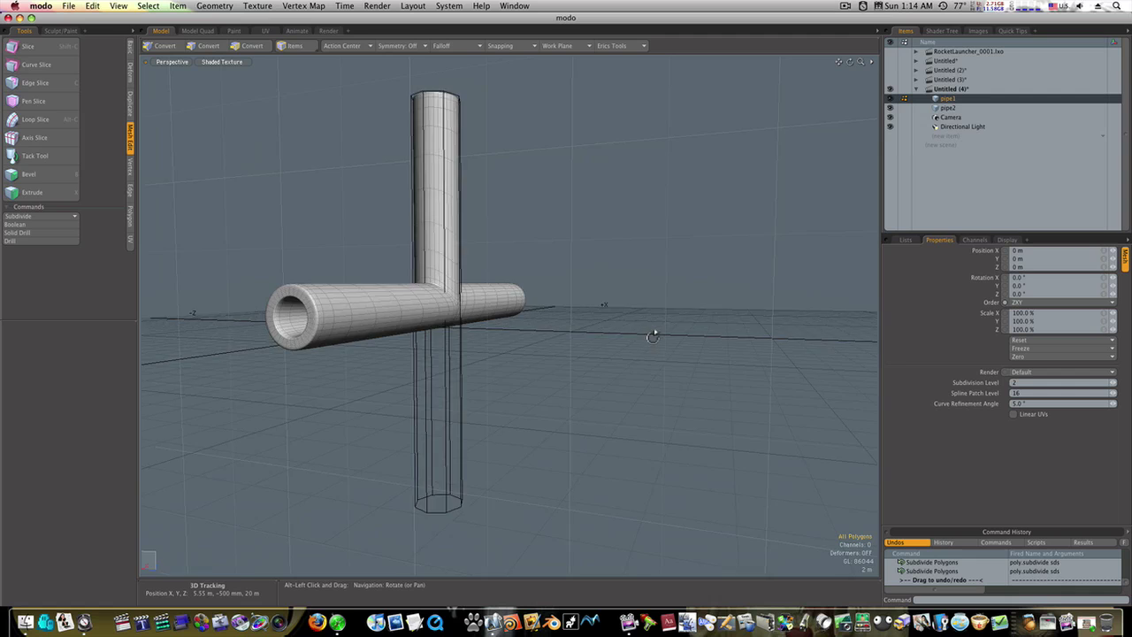
pyautogui.keyDown('alt'); pyautogui.moveTo(566, 337); pyautogui.dragTo(527, 414); pyautogui.keyUp('alt')
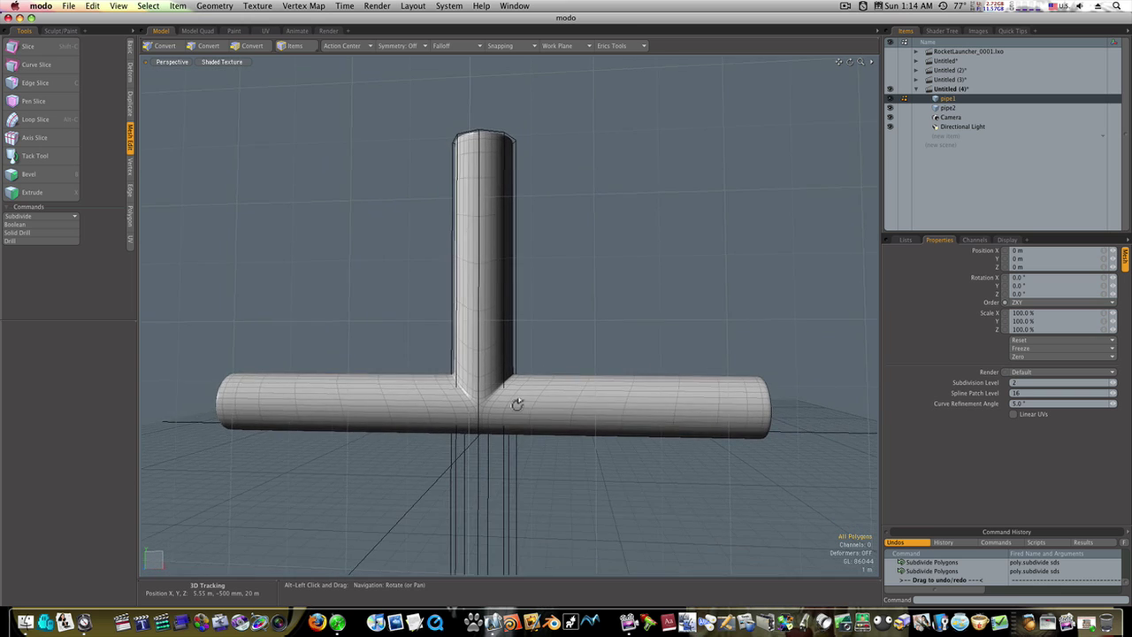
pyautogui.keyDown('alt'); pyautogui.moveTo(518, 404); pyautogui.dragTo(505, 409); pyautogui.keyUp('alt')
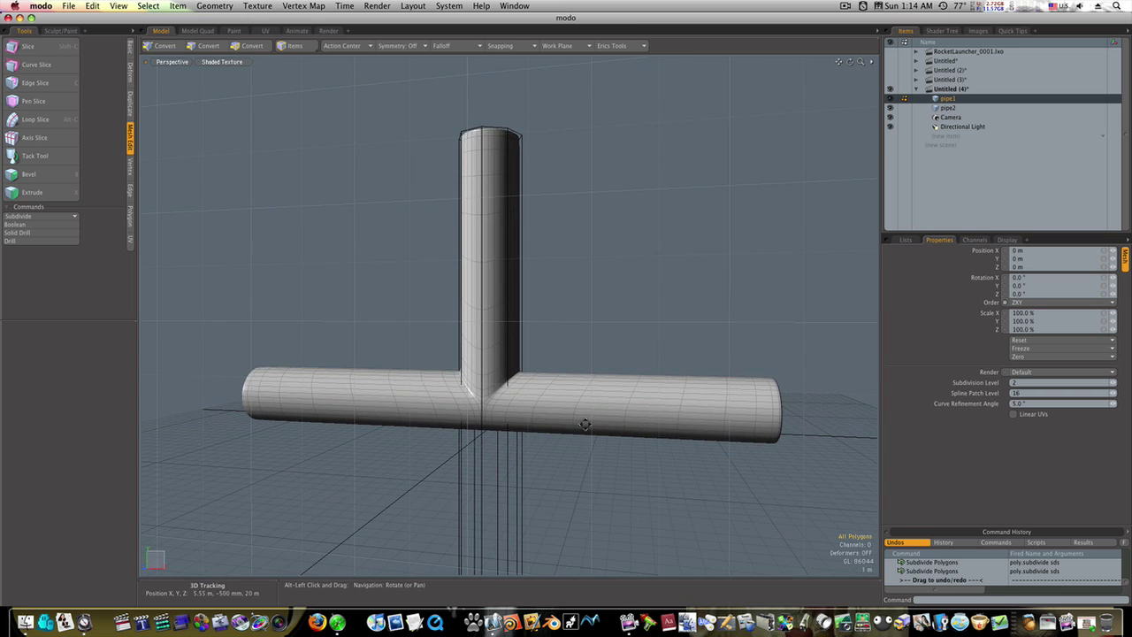
pyautogui.keyDown('alt'); pyautogui.moveTo(584, 424); pyautogui.dragTo(595, 389); pyautogui.keyUp('alt')
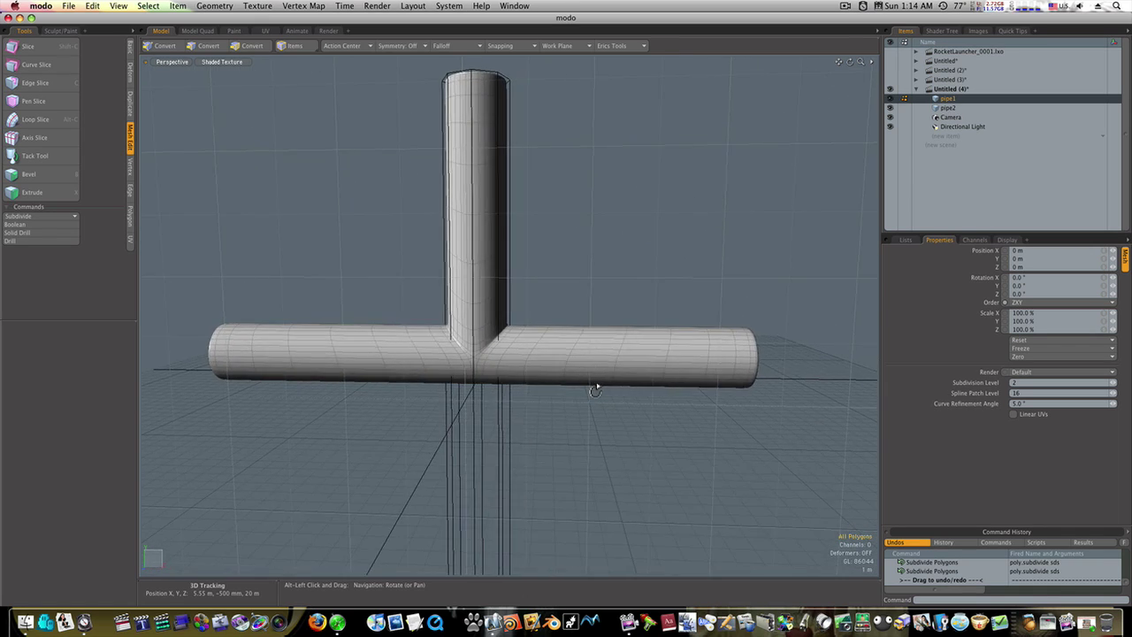
pyautogui.keyDown('alt'); pyautogui.moveTo(486, 392); pyautogui.dragTo(446, 390); pyautogui.keyUp('alt')
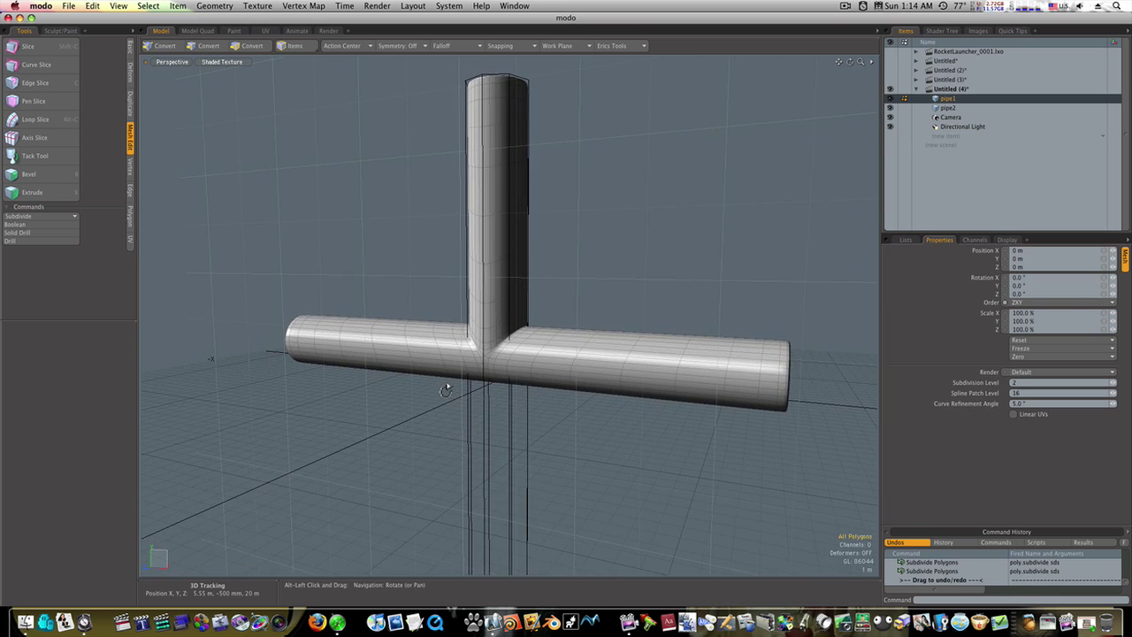